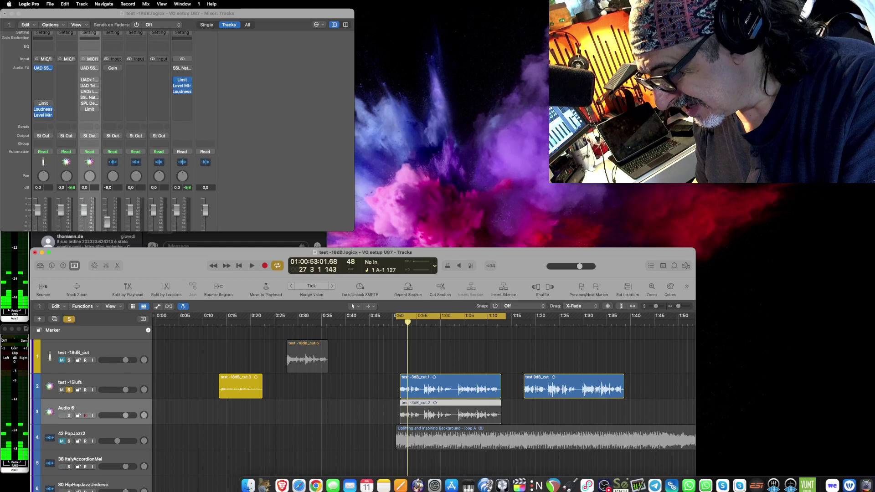
# Switch to TwistedWave, play the opening seconds of test -18dB_cut.wav to check its level, and close the file window.
pyautogui.press('super+Tab')
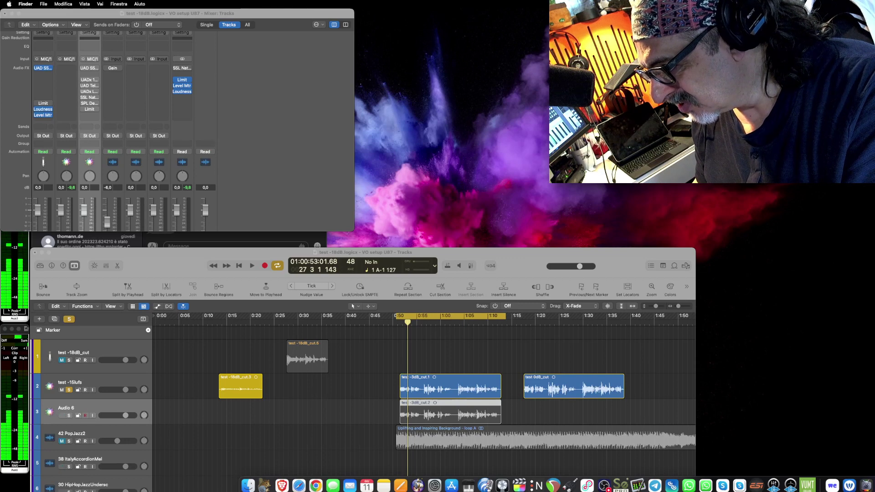
pyautogui.press('super+Tab')
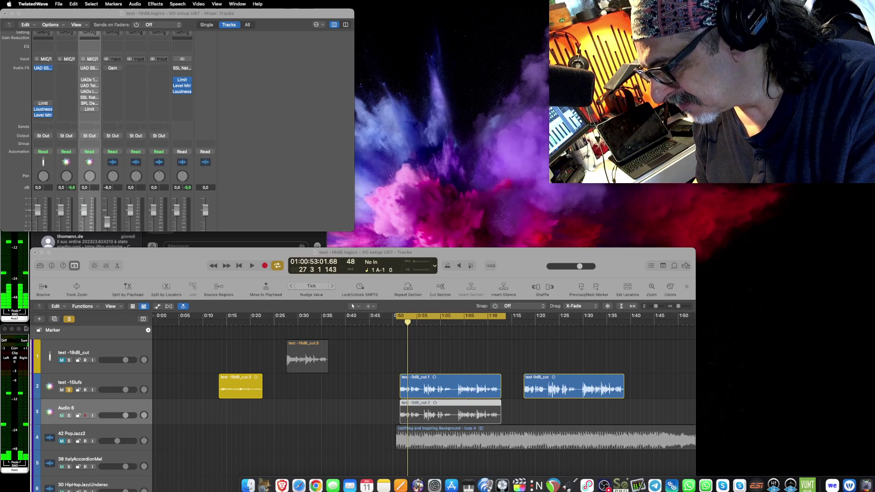
pyautogui.press('space')
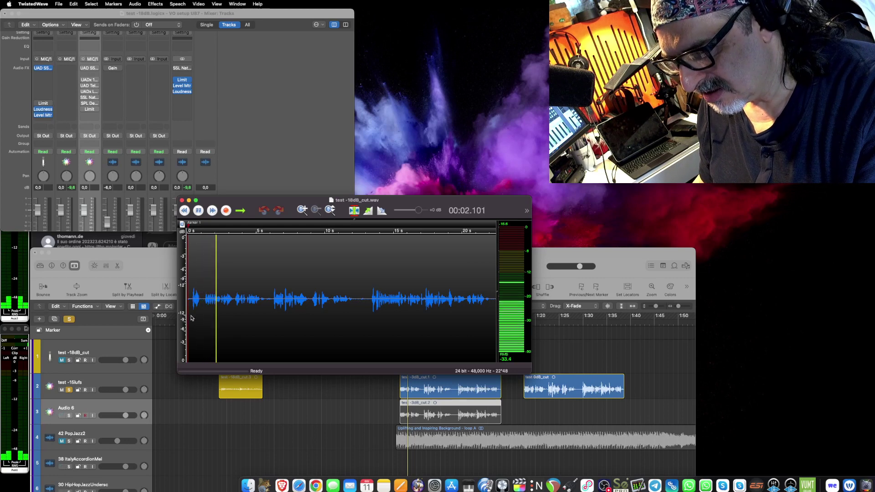
pyautogui.press('space')
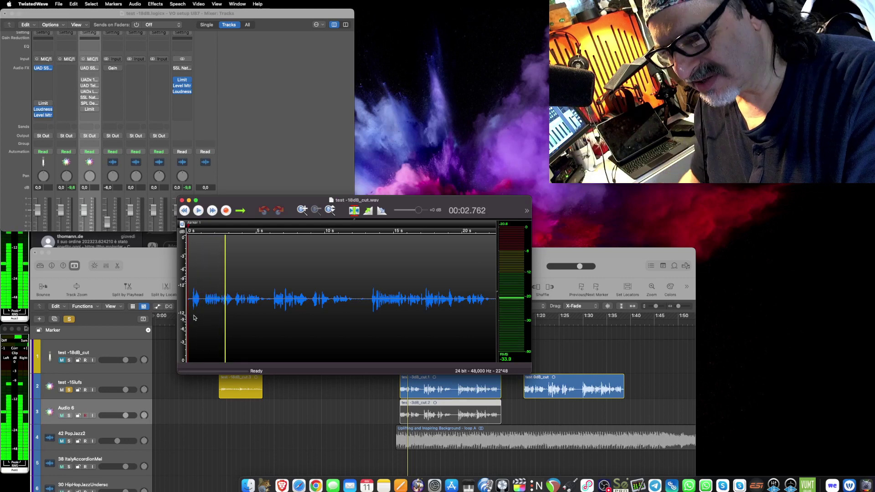
pyautogui.click(196, 317)
pyautogui.press('space')
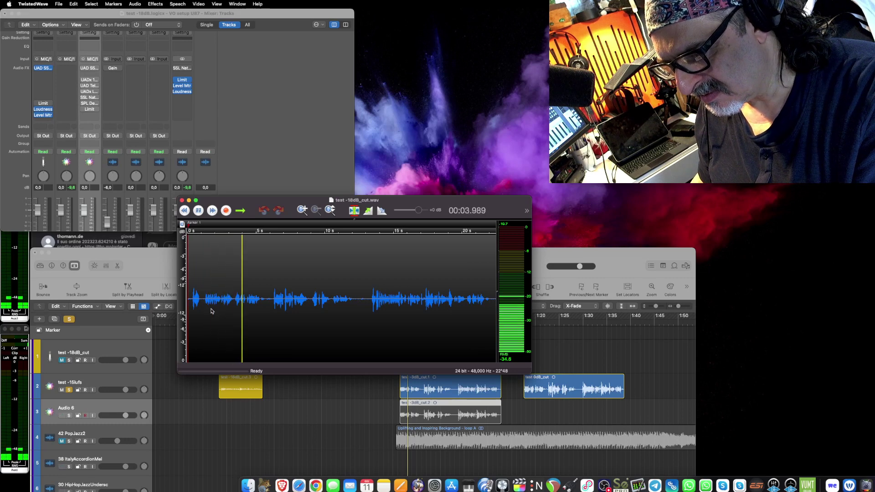
pyautogui.press('space')
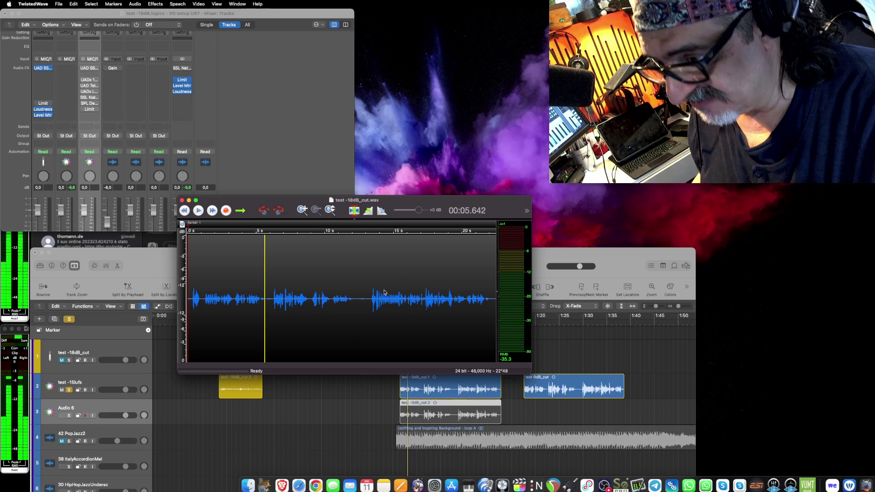
pyautogui.press('space')
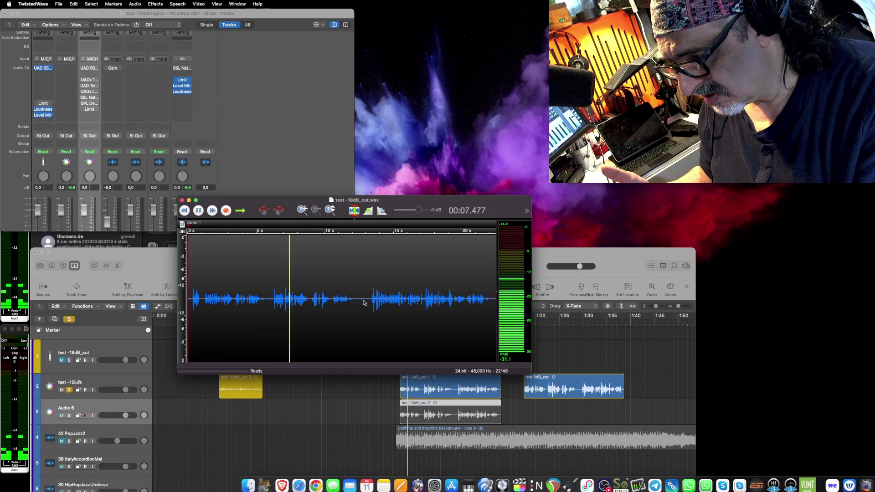
pyautogui.press('space')
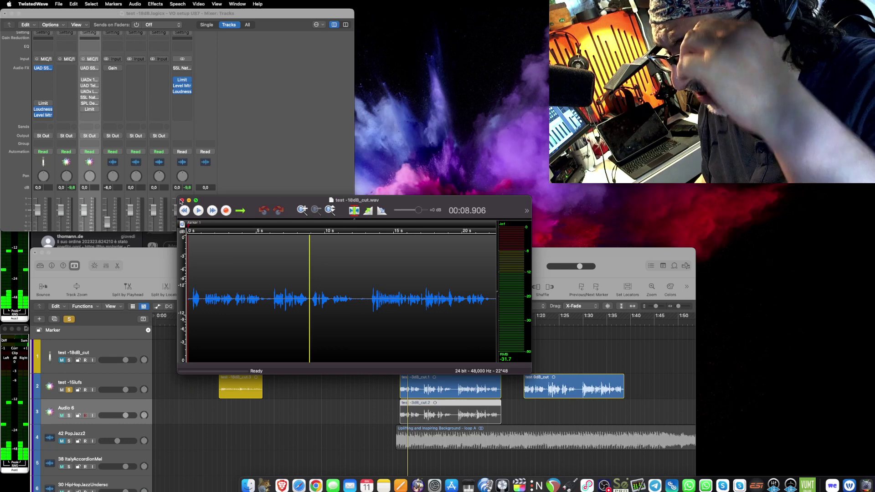
pyautogui.click(182, 200)
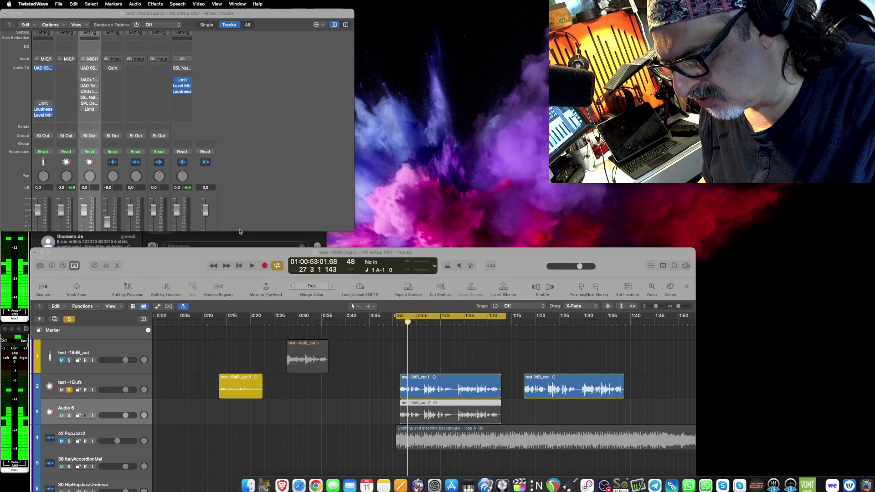
# Return to Logic Pro, turn off cycle mode, and close all of the Audio 6 plug-in windows, keeping the meters open.
pyautogui.click(277, 267)
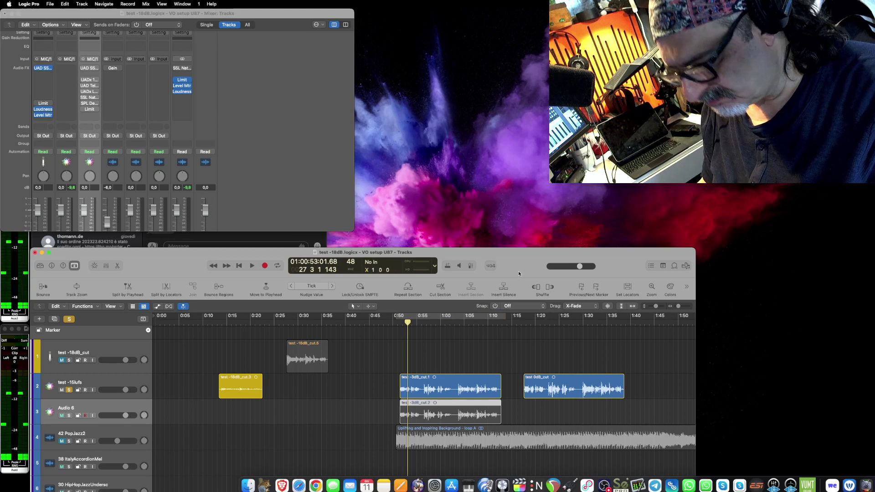
pyautogui.press('v')
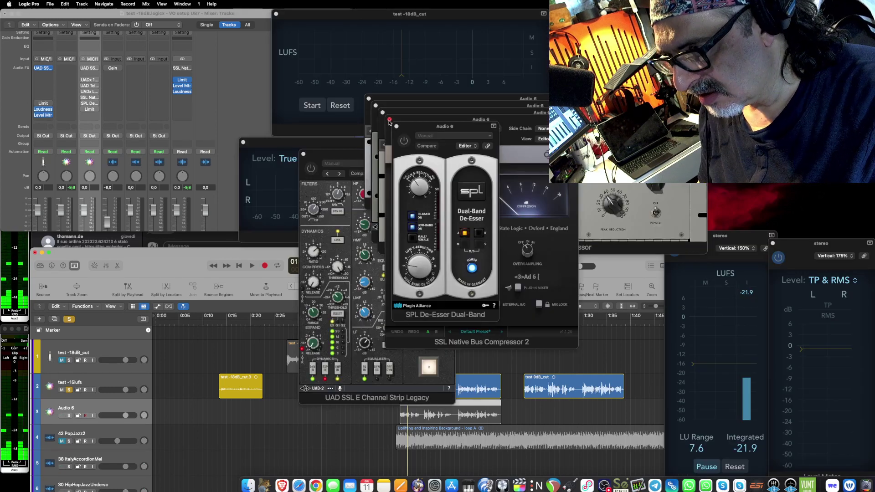
pyautogui.click(397, 127)
pyautogui.click(390, 120)
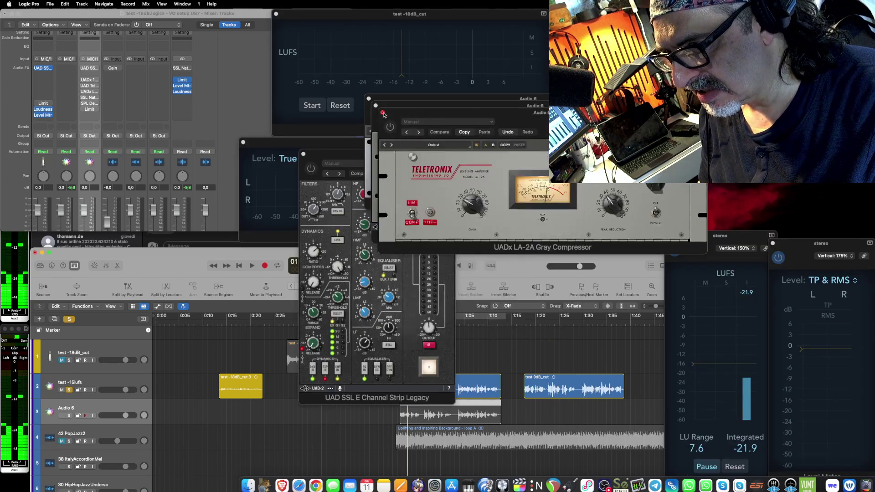
pyautogui.click(382, 113)
pyautogui.click(378, 108)
pyautogui.click(370, 99)
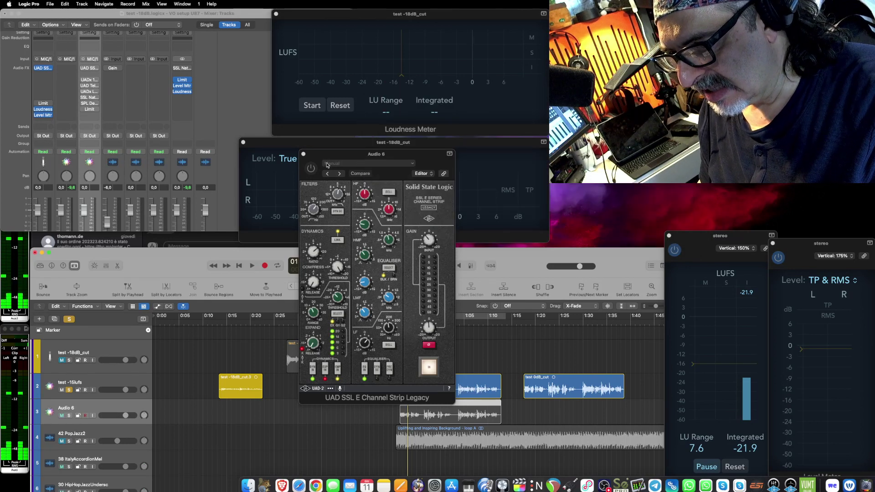
pyautogui.click(304, 155)
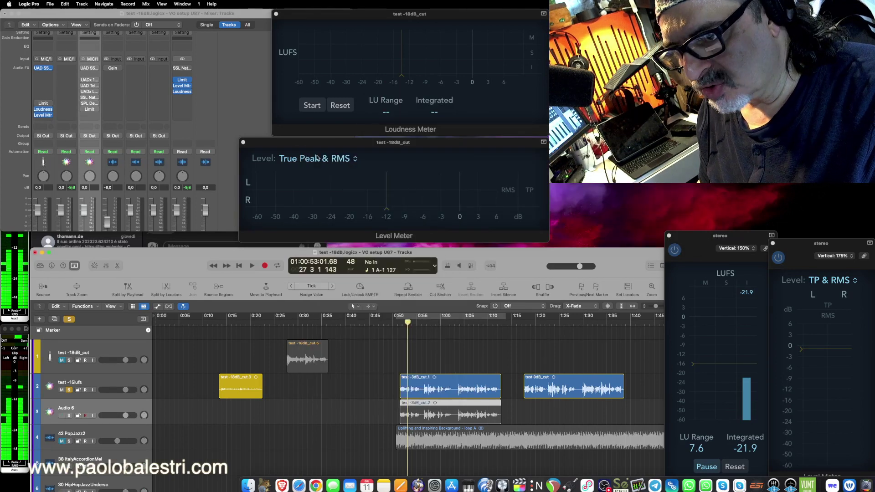
# Reset the stereo output's loudness meter and measure test -18dB_cut.3 by playing it from its start at about 0:13.
pyautogui.click(737, 468)
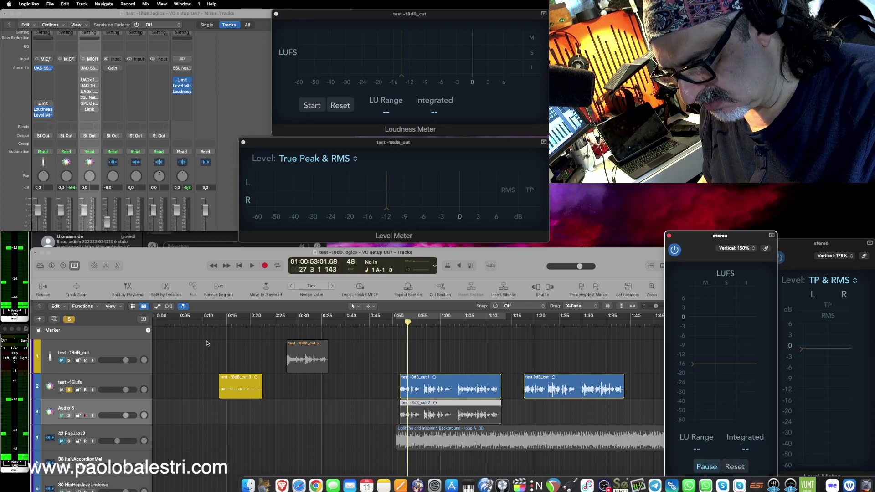
pyautogui.click(216, 323)
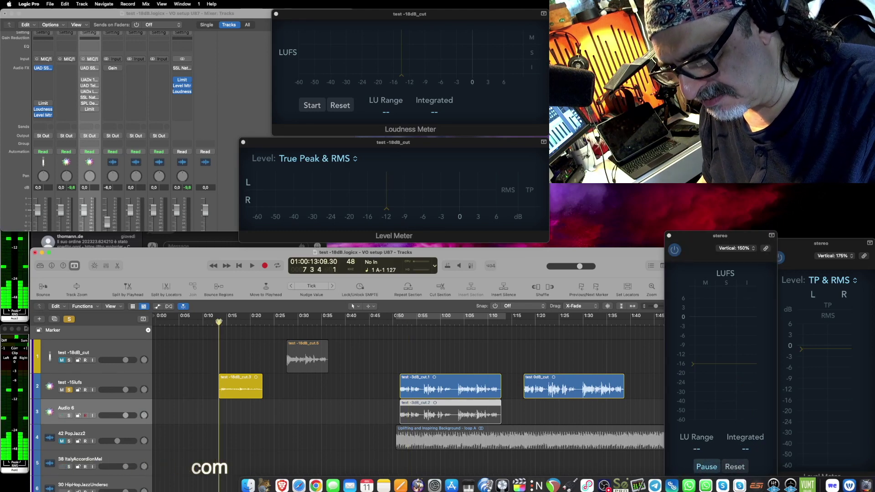
pyautogui.press('space')
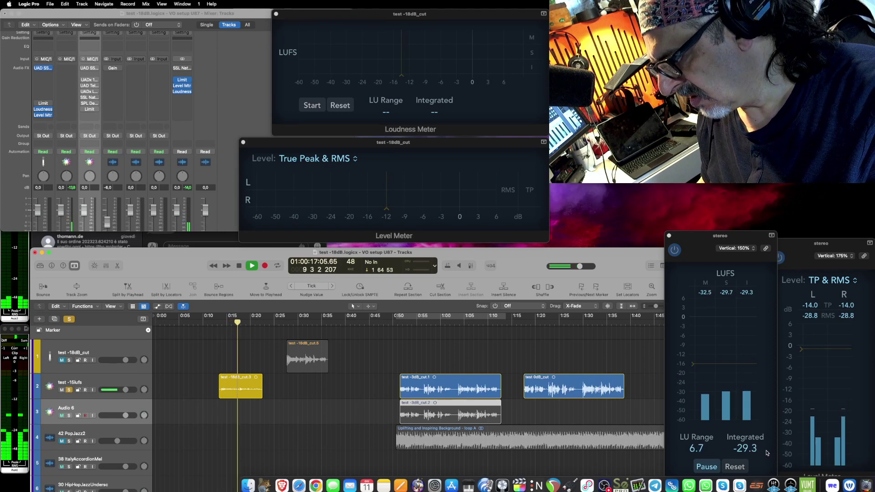
pyautogui.press('space')
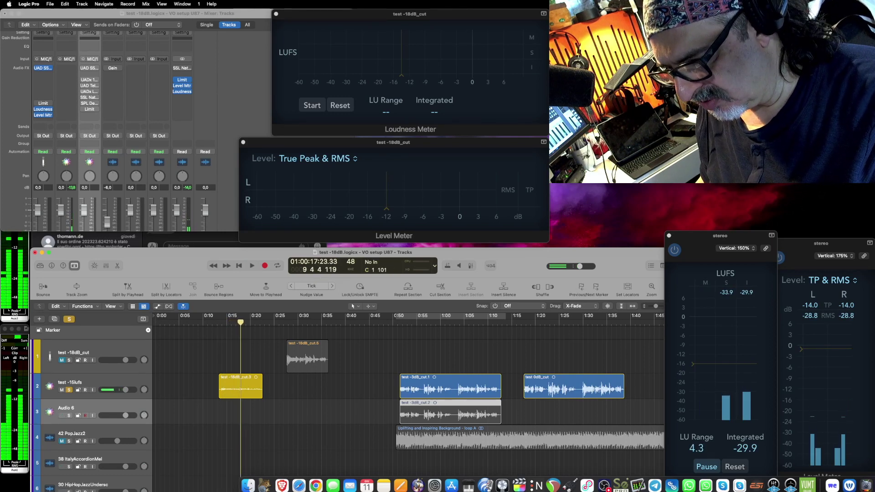
# Place the playhead at about 0:50, solo the 42 PopJazz2 track and unsolo test -15lufs.
pyautogui.click(395, 321)
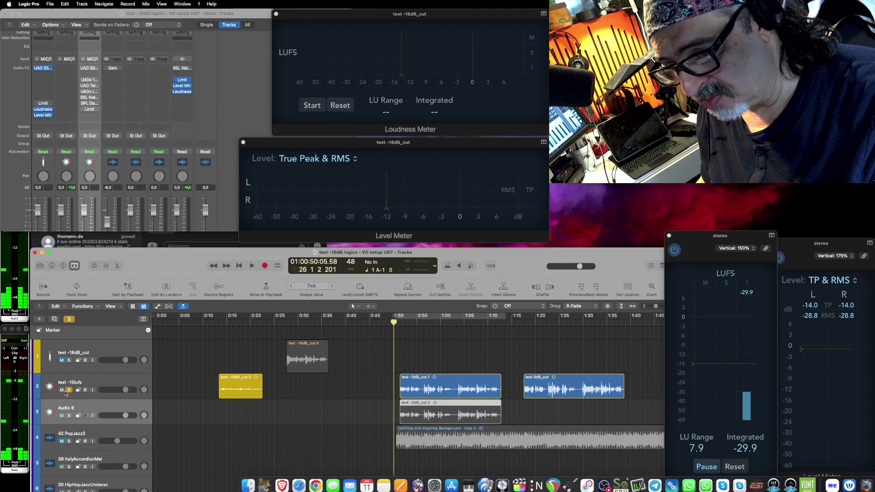
pyautogui.click(69, 441)
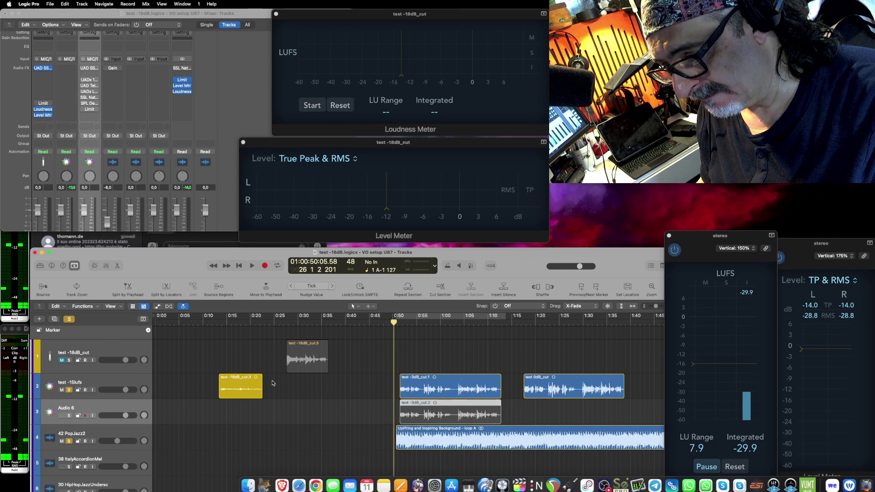
pyautogui.click(69, 390)
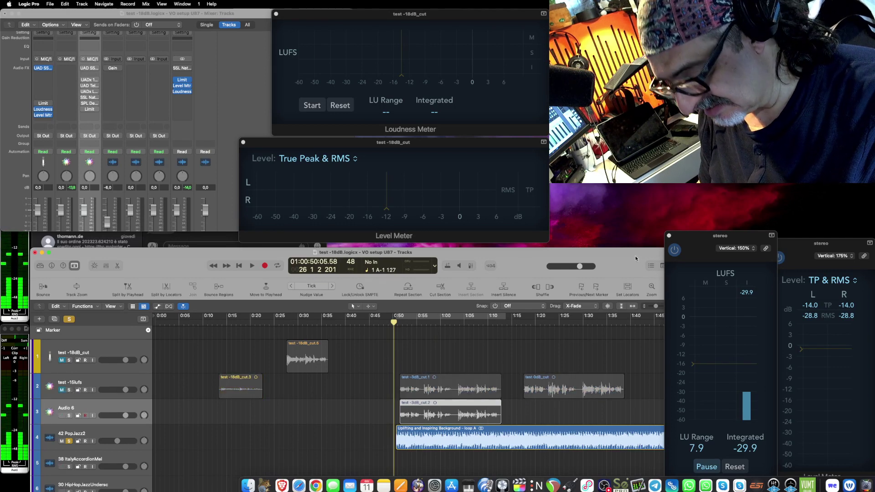
pyautogui.press('v')
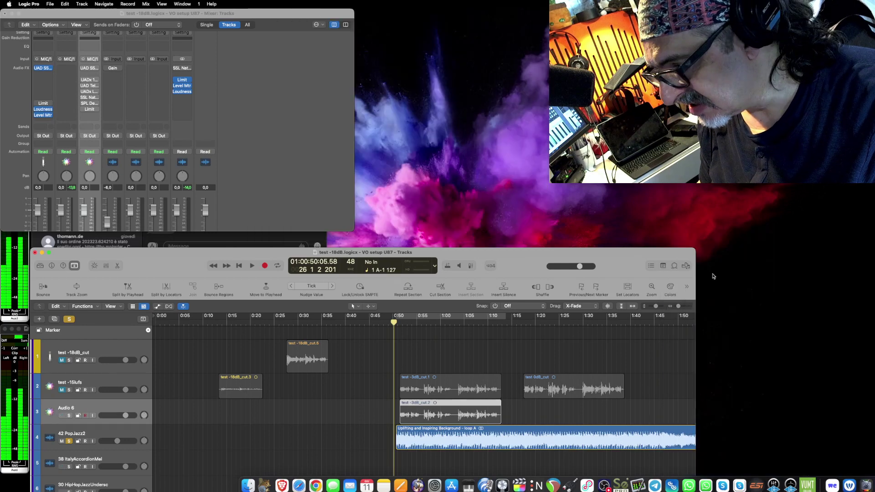
pyautogui.click(687, 266)
pyautogui.press('v')
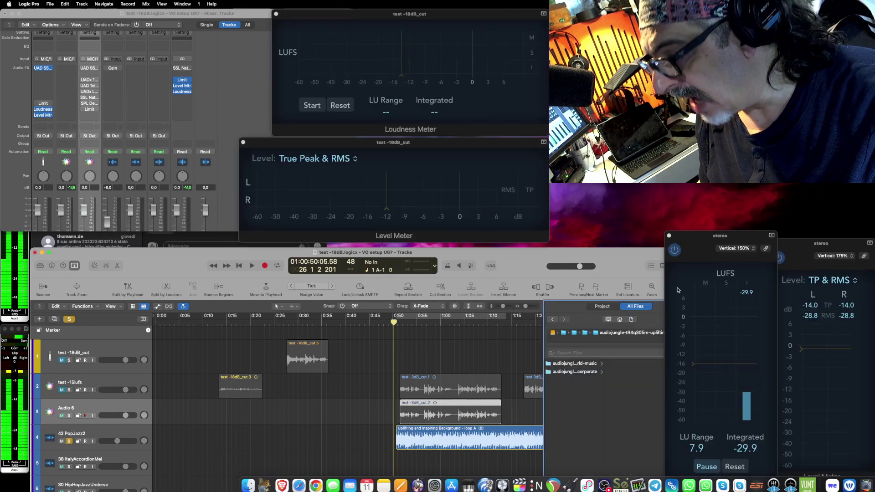
pyautogui.press('v')
pyautogui.click(685, 266)
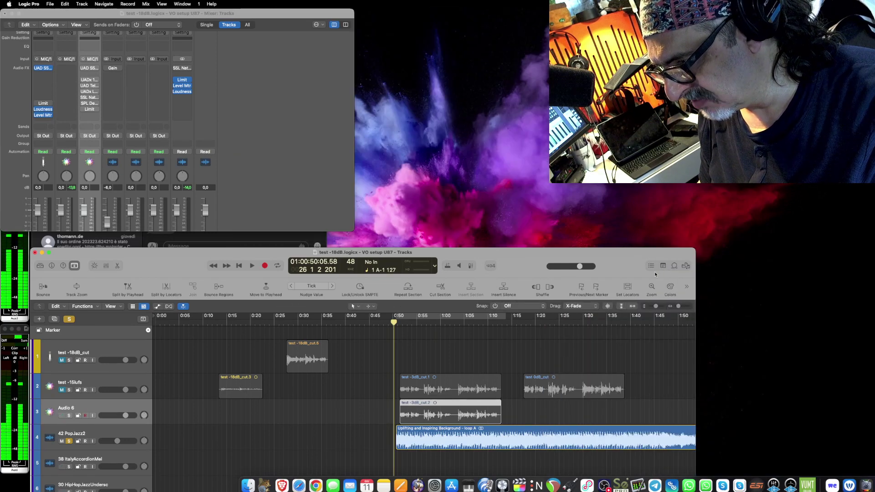
pyautogui.press('v')
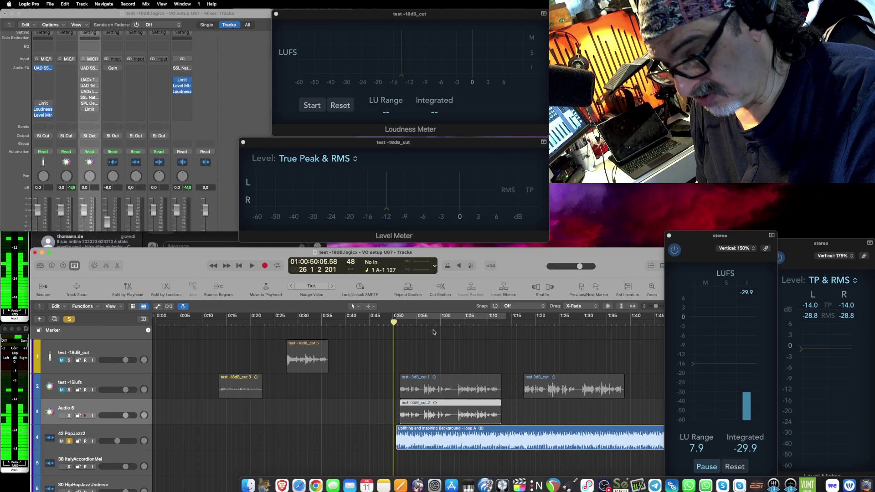
# Play the soloed music to check its loudness, set the 42 PopJazz2 track volume to 0 dB, and measure it again.
pyautogui.press('space')
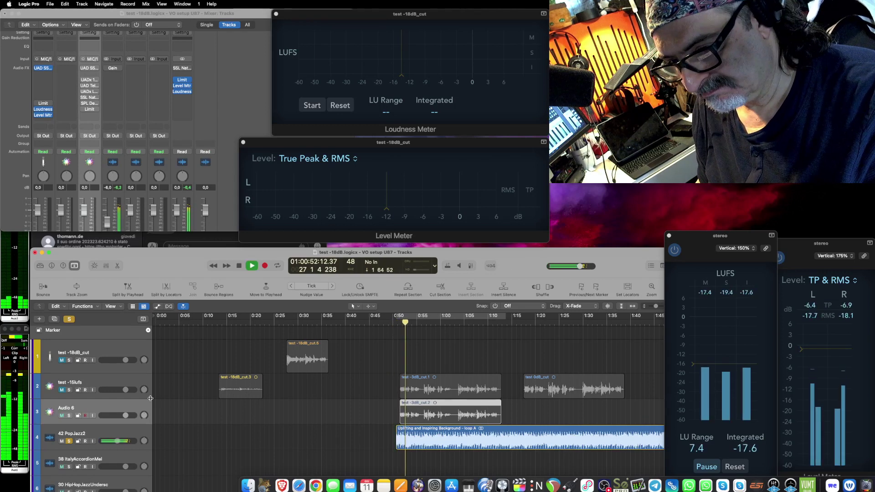
pyautogui.press('space')
pyautogui.doubleClick(118, 441)
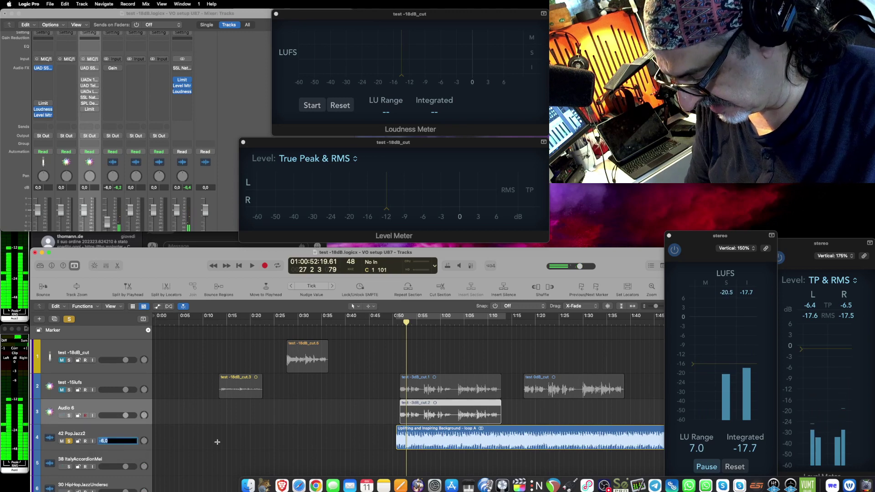
pyautogui.write('0')
pyautogui.press('Return')
pyautogui.press('space')
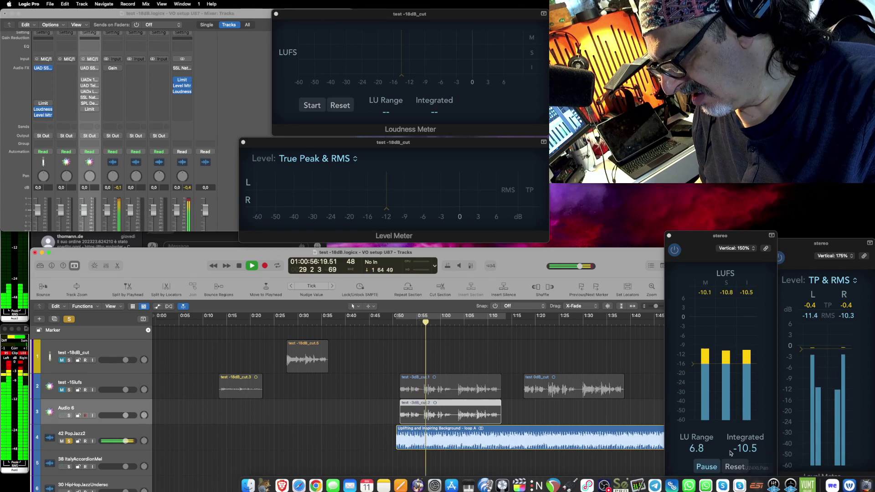
pyautogui.press('space')
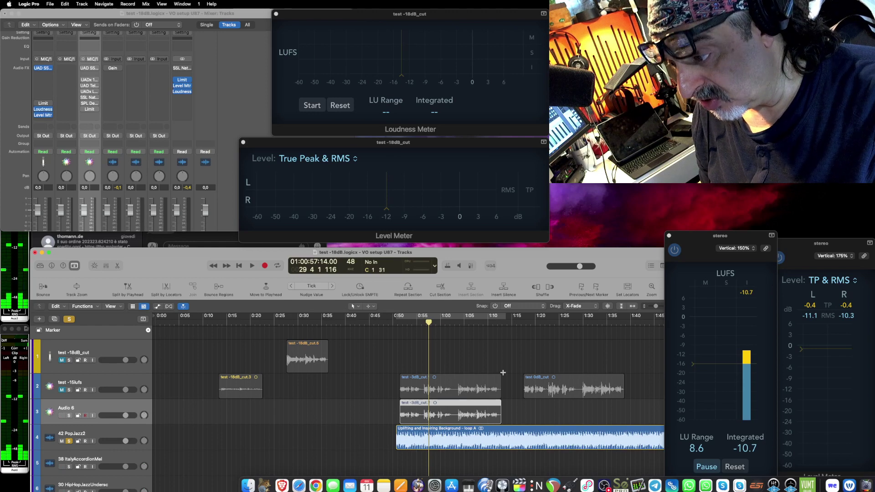
# Move the test -18dB_cut.3 region along the test -15lufs track to about 1:41, after the test 0dB_cut region.
pyautogui.click(238, 383)
pyautogui.moveTo(241, 386); pyautogui.dragTo(376, 385)
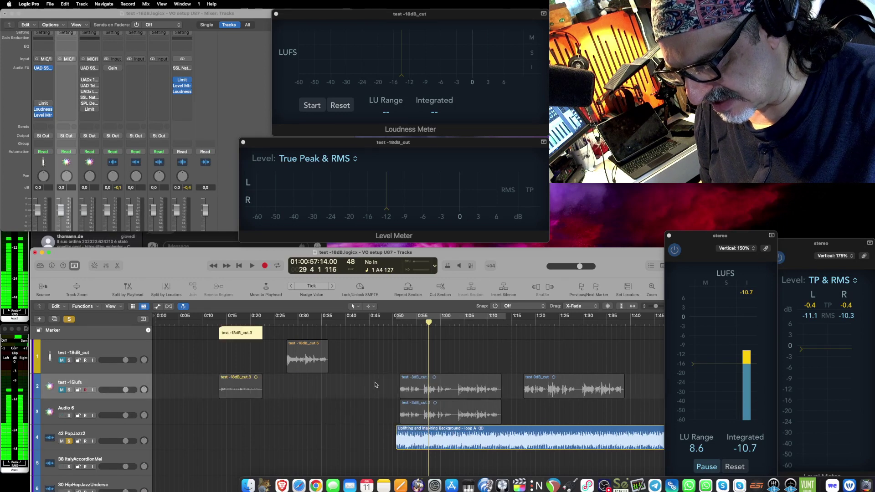
pyautogui.hscroll(5, 242, 384)
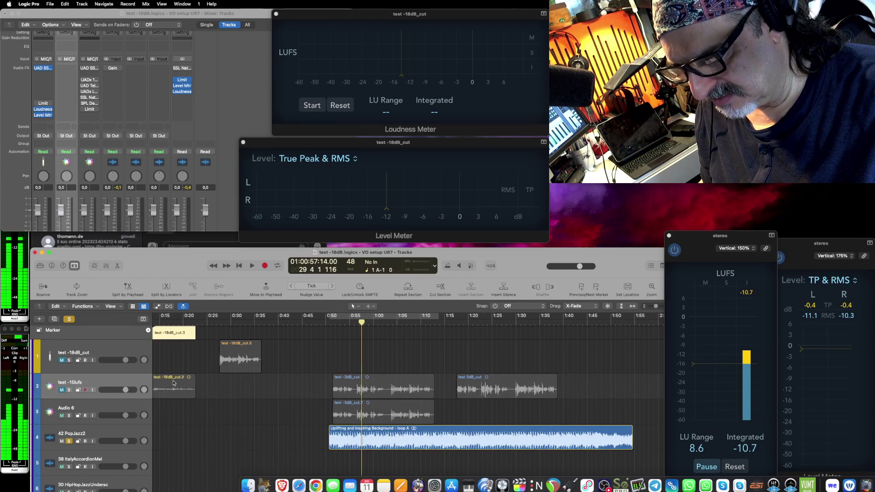
pyautogui.moveTo(174, 384); pyautogui.dragTo(588, 379)
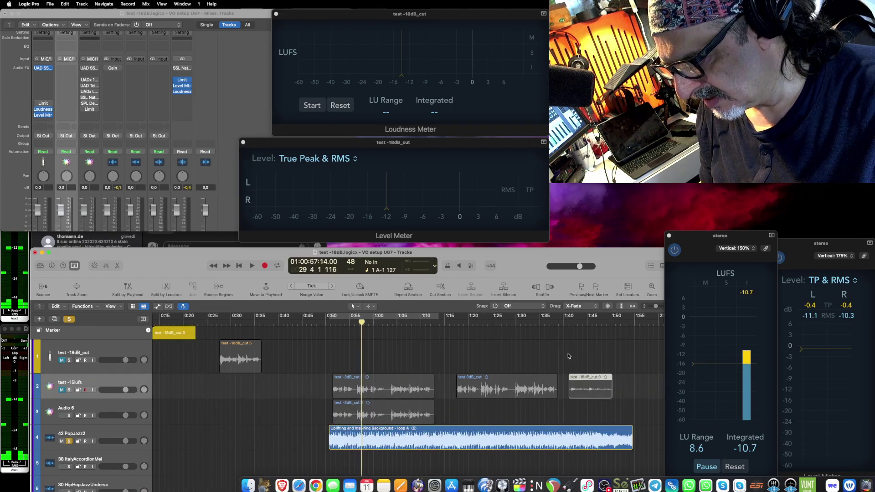
# Unsolo the 42 PopJazz2 track and play test -18dB_cut.3 from its new start at about 1:41 to check its level.
pyautogui.click(570, 331)
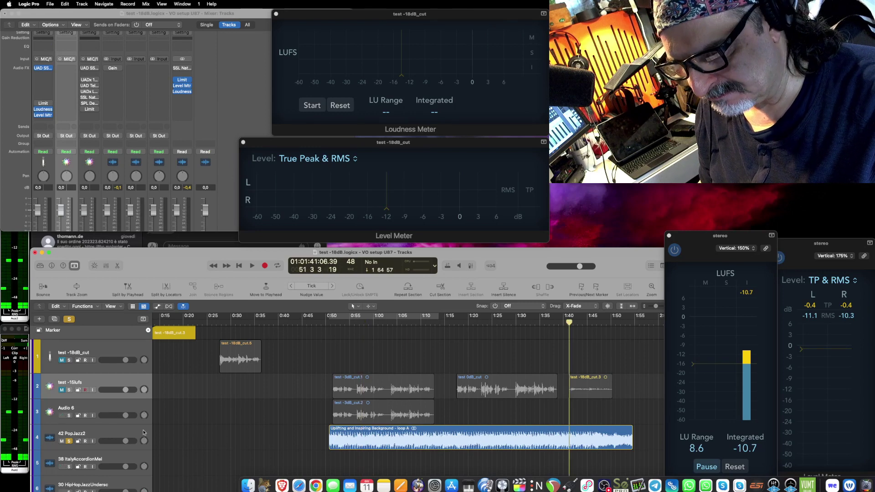
pyautogui.click(69, 442)
pyautogui.press('space')
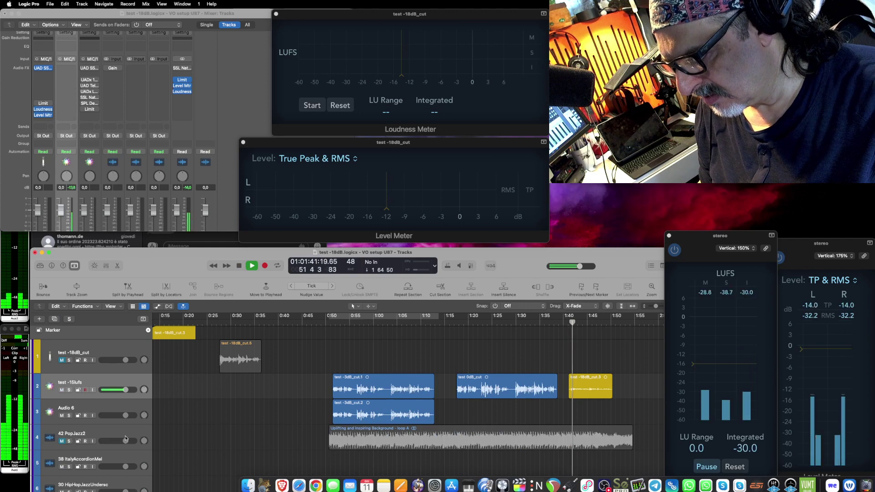
pyautogui.press('space')
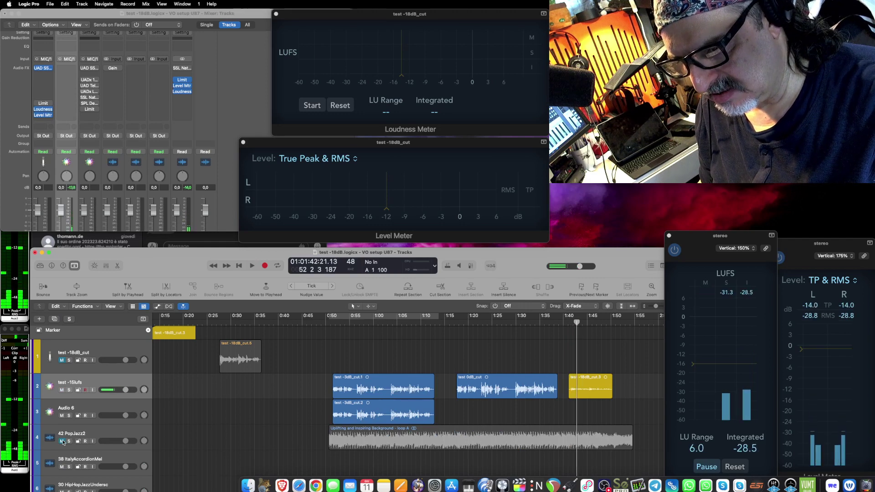
# Play test -18dB_cut.3 together with the 42 PopJazz2 music from about 1:40 to compare their loudness.
pyautogui.click(567, 335)
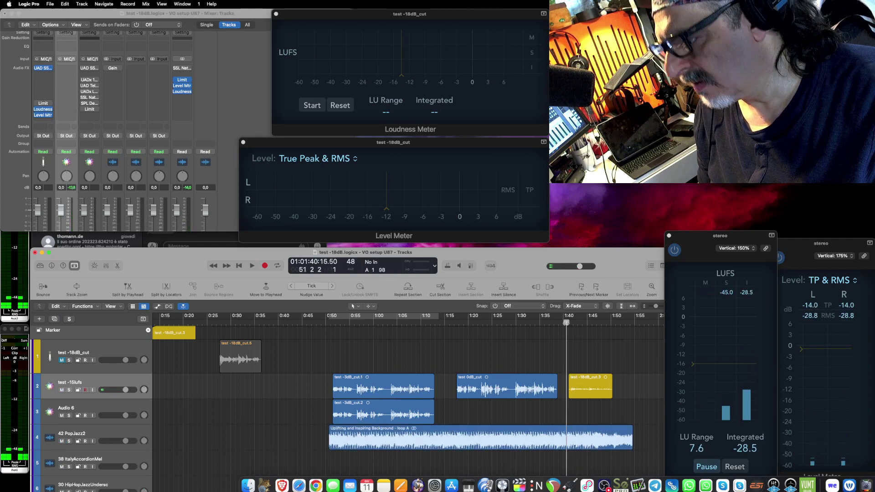
pyautogui.press('space')
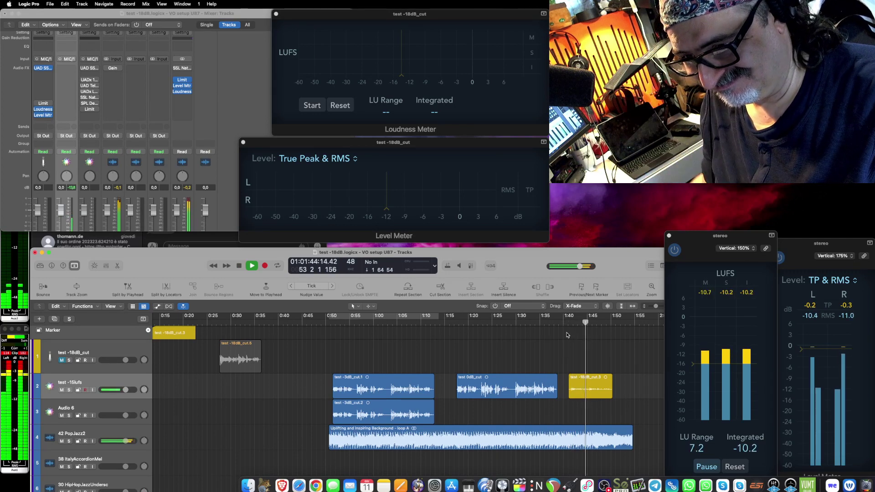
pyautogui.press('space')
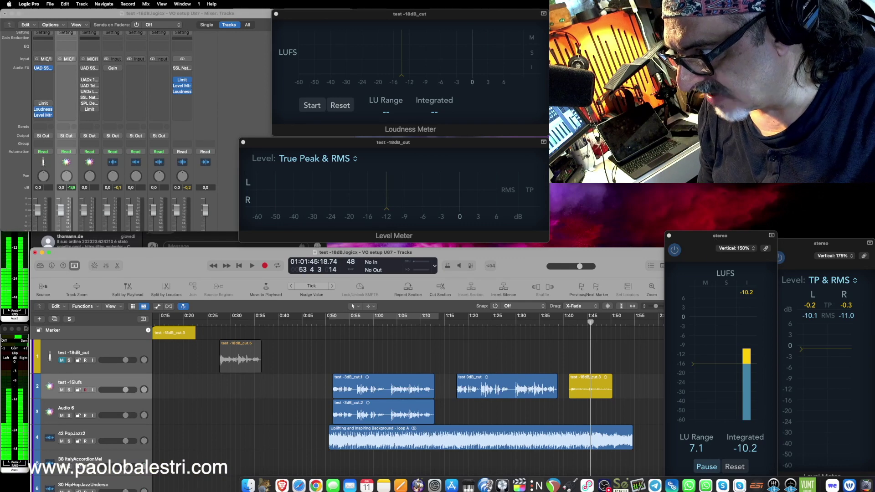
# Open the test -18dB_cut.wav recording in TwistedWave and normalize it to a peak value of 0 dB.
pyautogui.hotkey('shift', 'w')
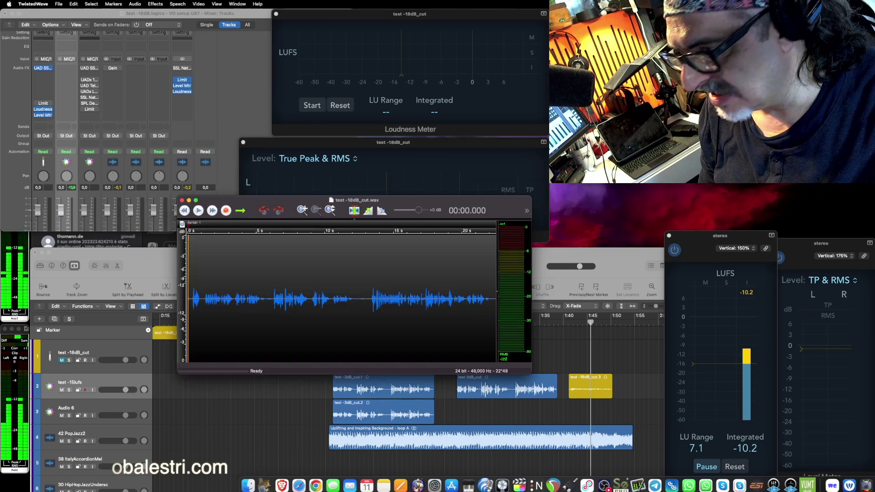
pyautogui.click(355, 211)
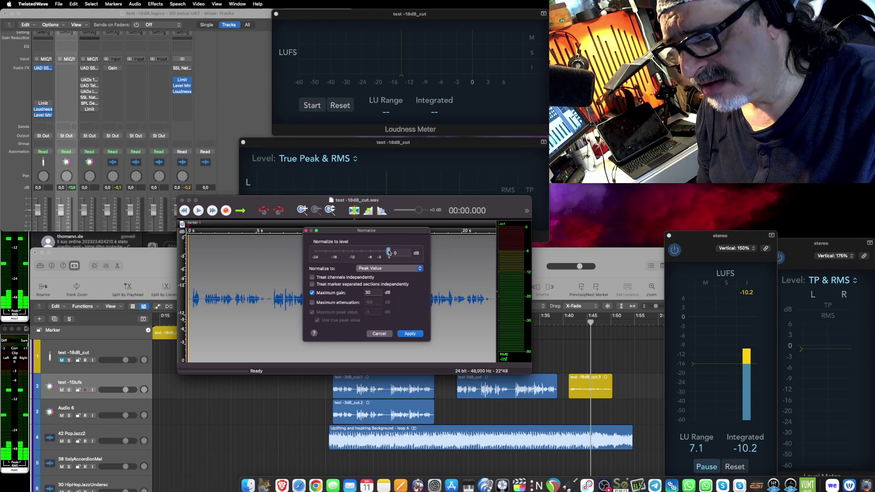
pyautogui.click(410, 333)
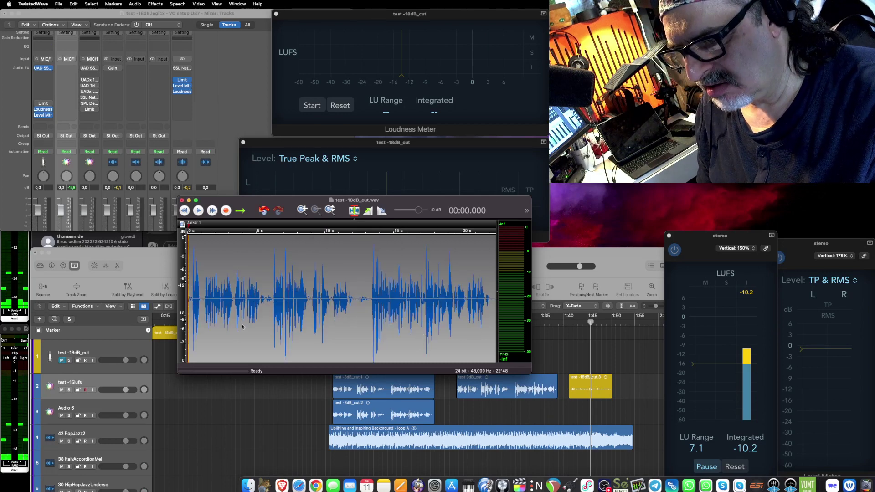
# Play the opening seconds of the normalized recording to check its peak and RMS levels.
pyautogui.scroll(5, 212, 321)
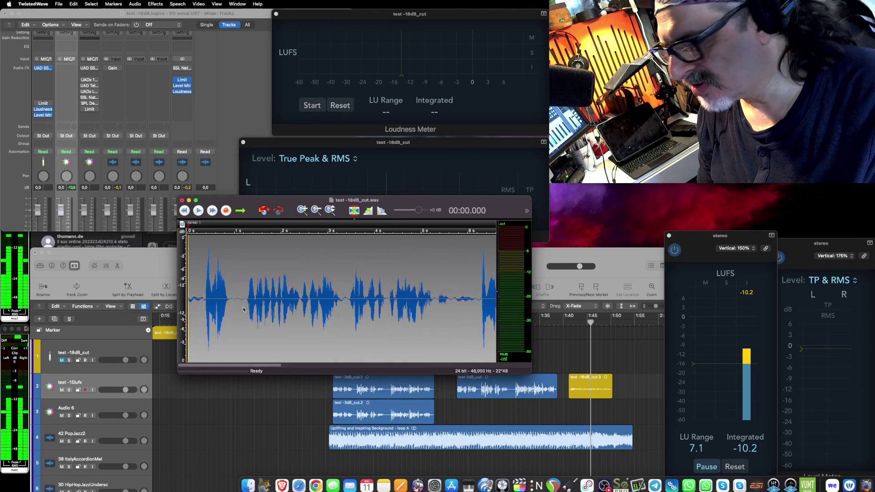
pyautogui.press('space')
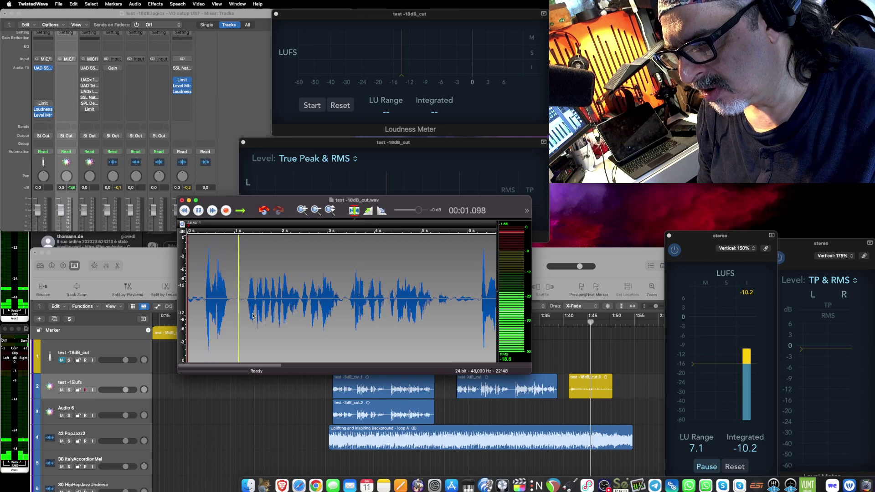
pyautogui.scroll(-1, 253, 316)
pyautogui.scroll(-1, 253, 316)
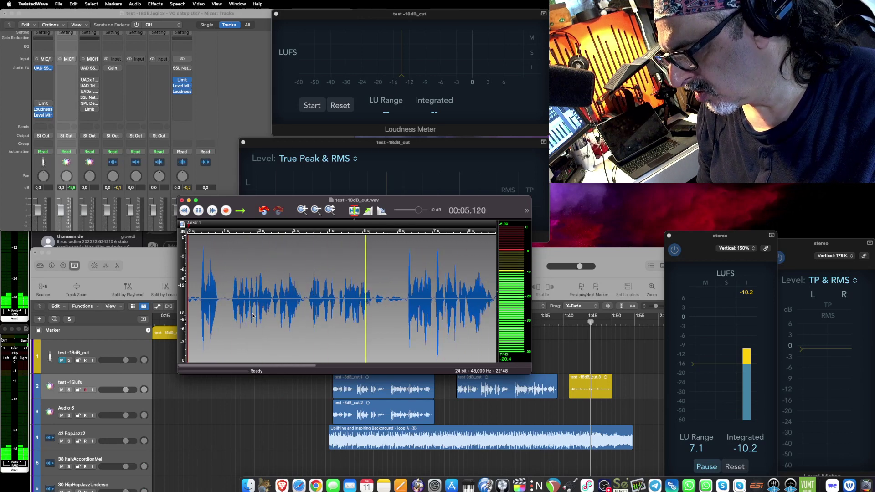
pyautogui.hscroll(5, 274, 316)
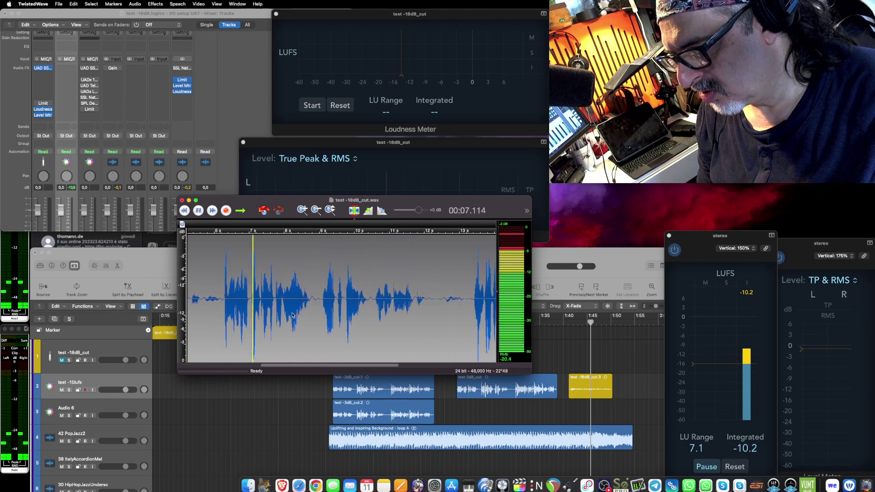
pyautogui.press('space')
# Select the pause at about 3.2 to 3.5 s, narrow it to start near 3.33 s, and play it to check the noise level.
pyautogui.hscroll(-5, 283, 317)
pyautogui.scroll(2, 265, 318)
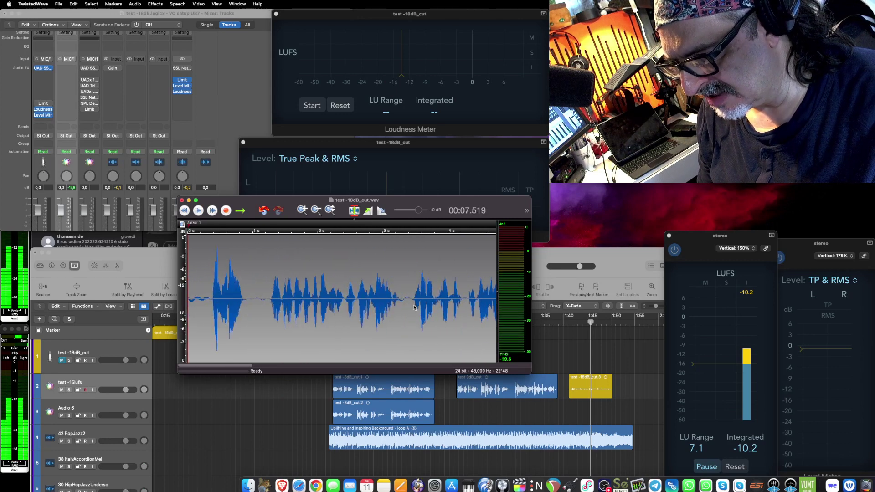
pyautogui.moveTo(414, 308); pyautogui.dragTo(400, 313)
pyautogui.press('space')
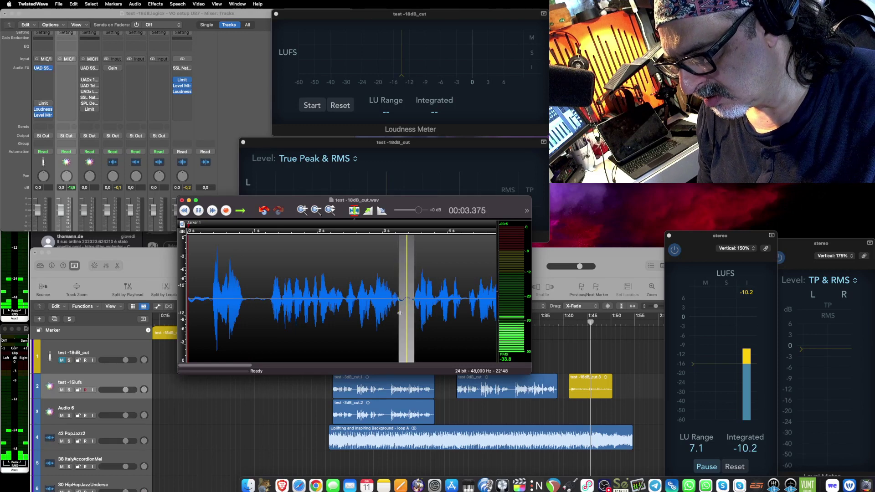
pyautogui.scroll(3, 327, 310)
pyautogui.press('space')
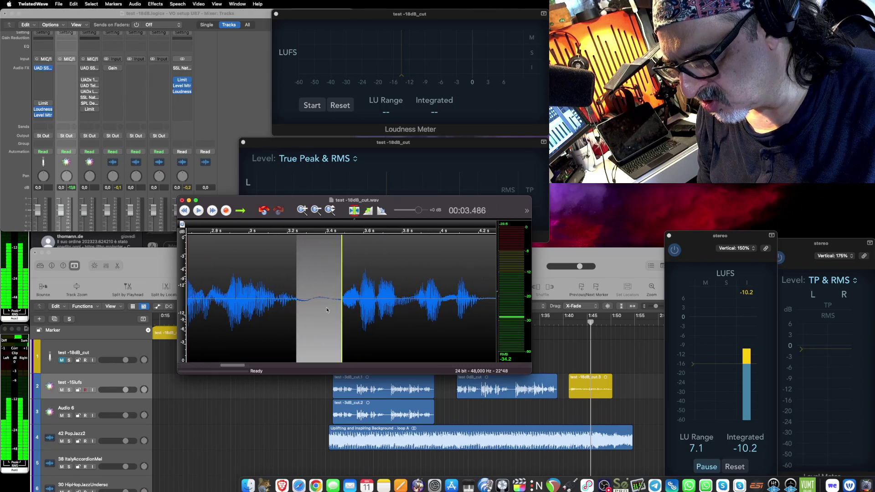
pyautogui.moveTo(343, 307); pyautogui.dragTo(297, 310)
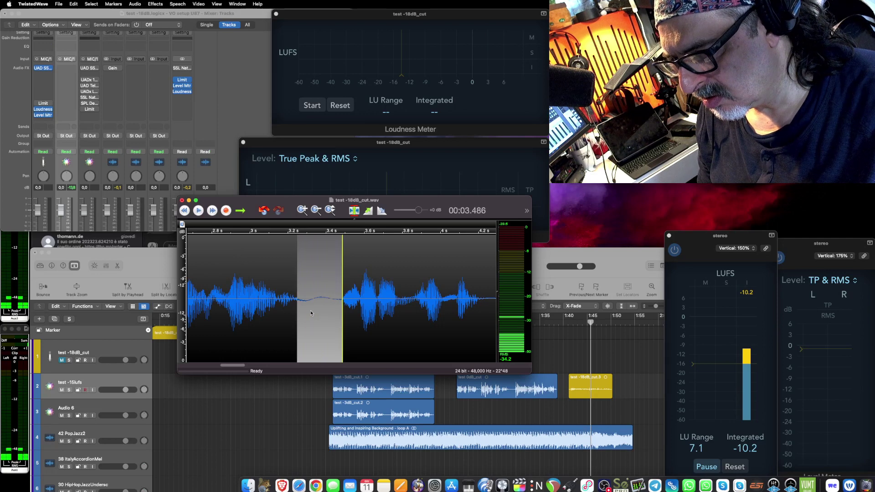
pyautogui.keyDown('shift'); pyautogui.click(313, 306); pyautogui.keyUp('shift')
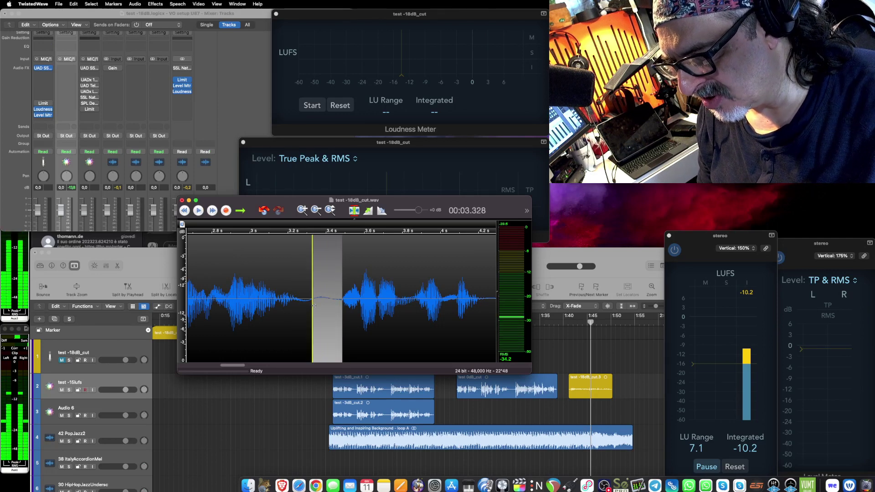
pyautogui.press('space')
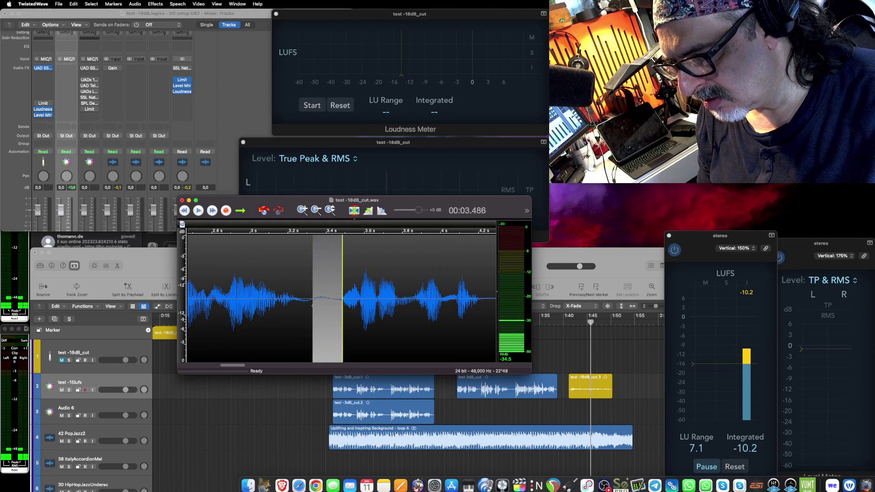
# Play the recording from about 10.2 s, then select the pause ending at about 13.3 s and play it to check its noise.
pyautogui.scroll(-5, 314, 306)
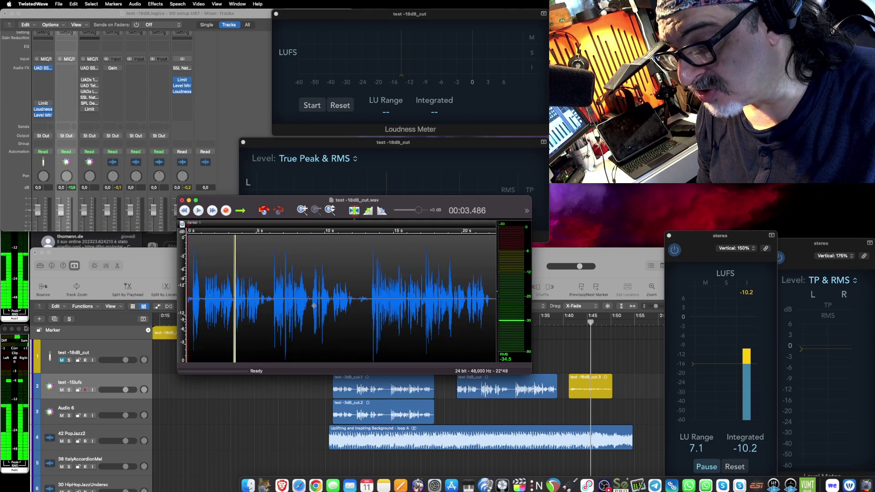
pyautogui.click(328, 308)
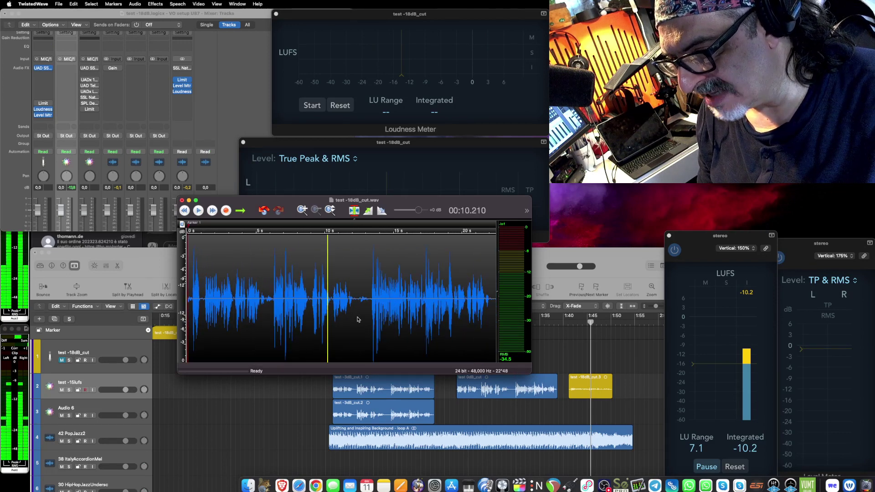
pyautogui.press('space')
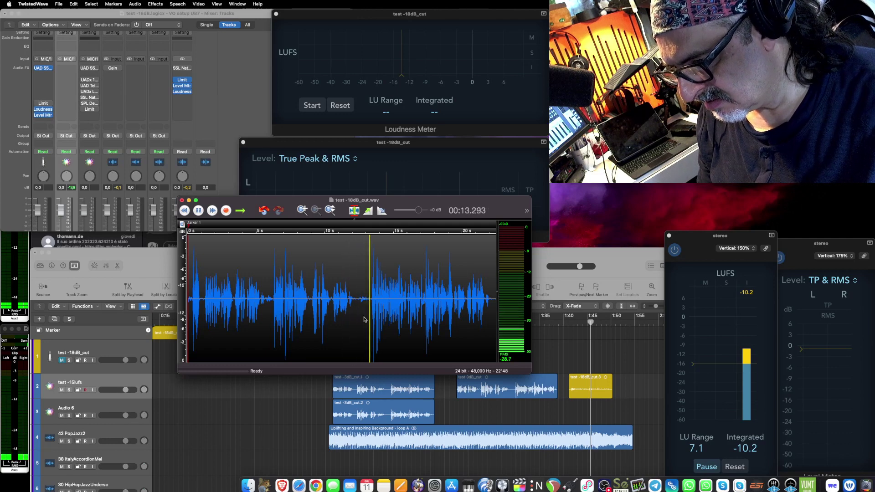
pyautogui.press('space')
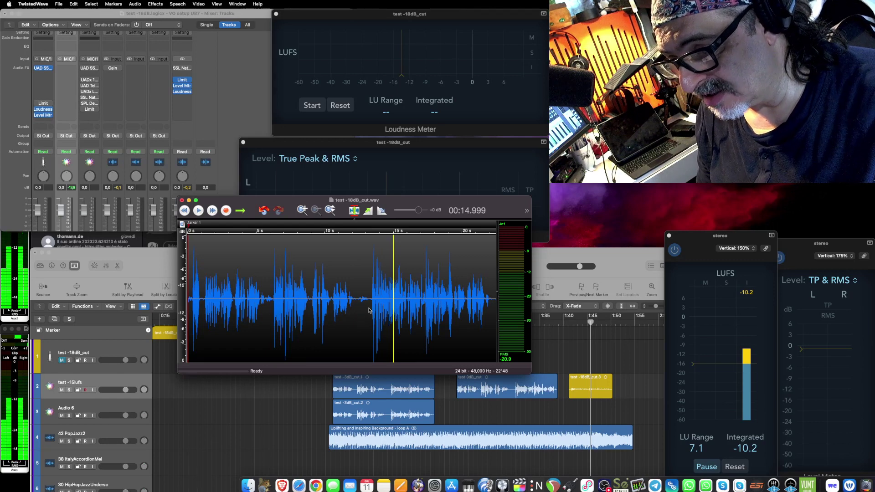
pyautogui.moveTo(370, 310); pyautogui.dragTo(355, 312)
pyautogui.press('space')
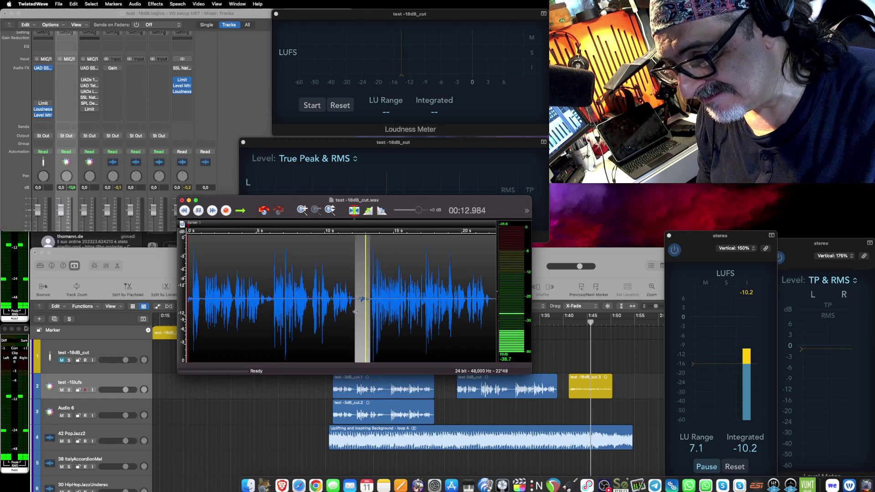
# Select the pause from about 5.6 to 6.3 s and play it to check its noise level.
pyautogui.click(274, 307)
pyautogui.press('super+equal')
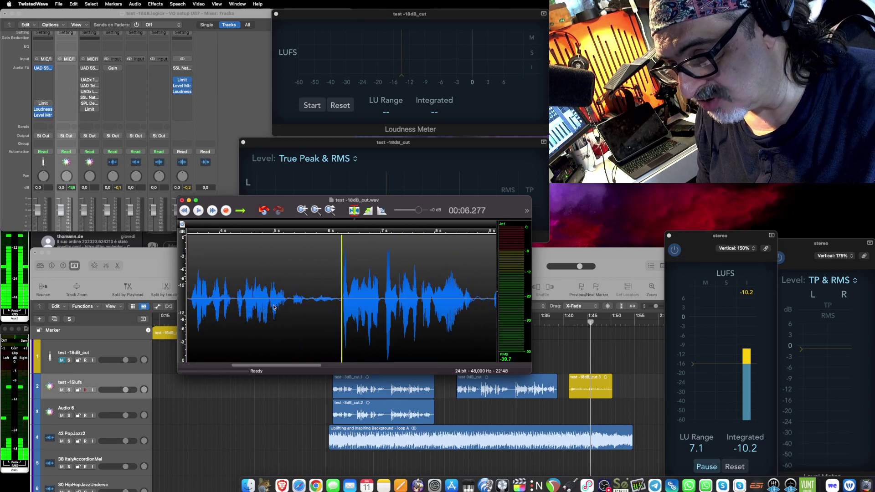
pyautogui.moveTo(342, 305); pyautogui.dragTo(307, 312)
pyautogui.press('space')
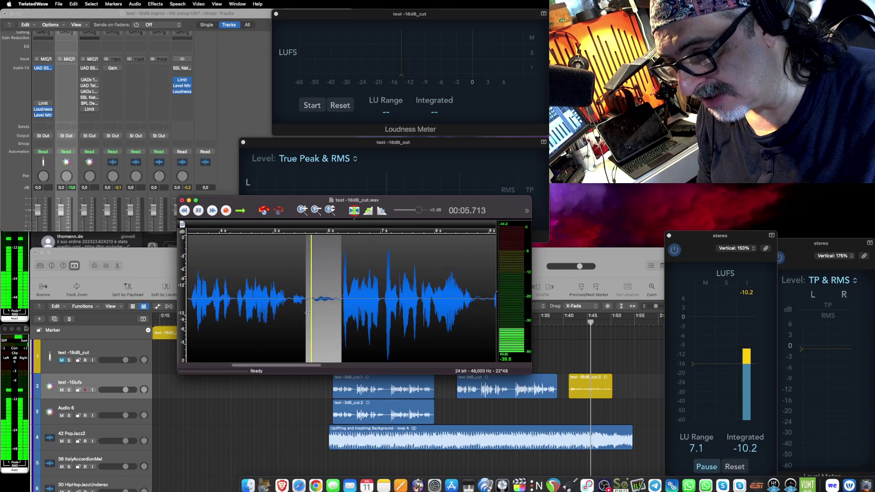
# Check the noise level of the recording's opening silence up to about 0.4 s, then place the cursor at about 4.1 s.
pyautogui.press('super+minus')
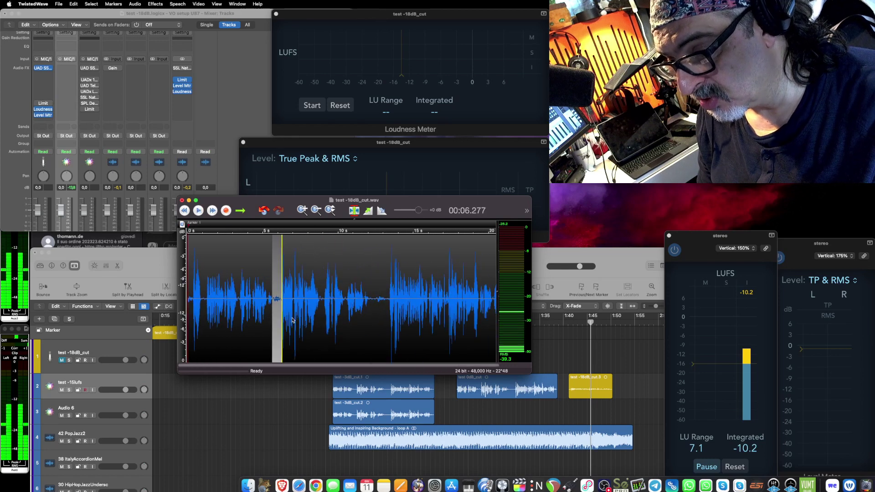
pyautogui.click(194, 309)
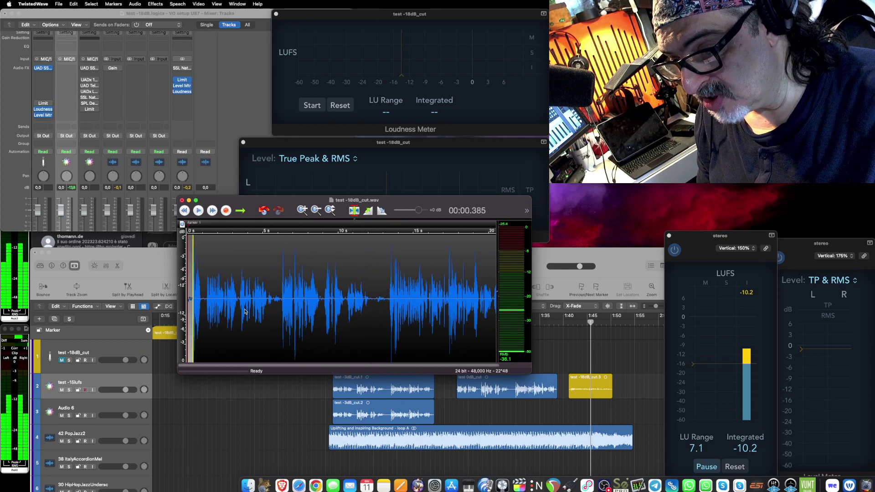
pyautogui.press('super+equal')
pyautogui.click(353, 246)
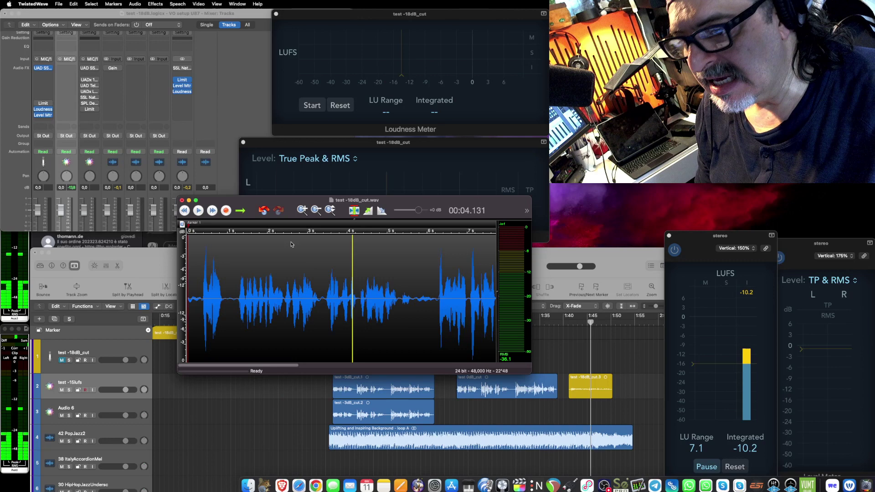
# Close test -18dB_cut.wav, place the cursor at about 0.8 s in test -3 pump1.wav, and close that file too.
pyautogui.click(182, 200)
pyautogui.click(354, 317)
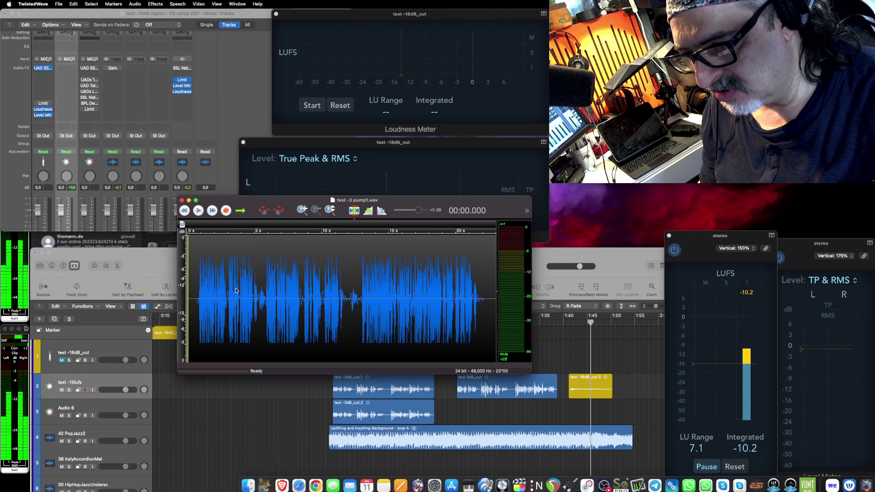
pyautogui.click(197, 305)
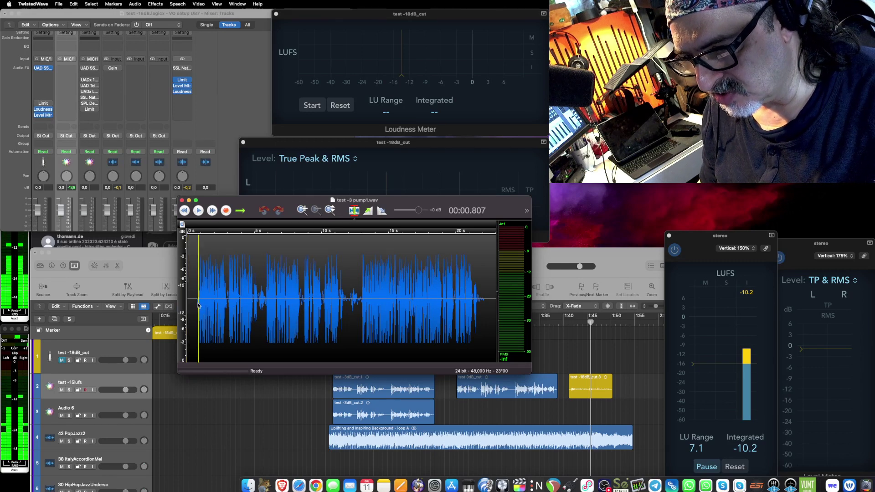
pyautogui.click(183, 201)
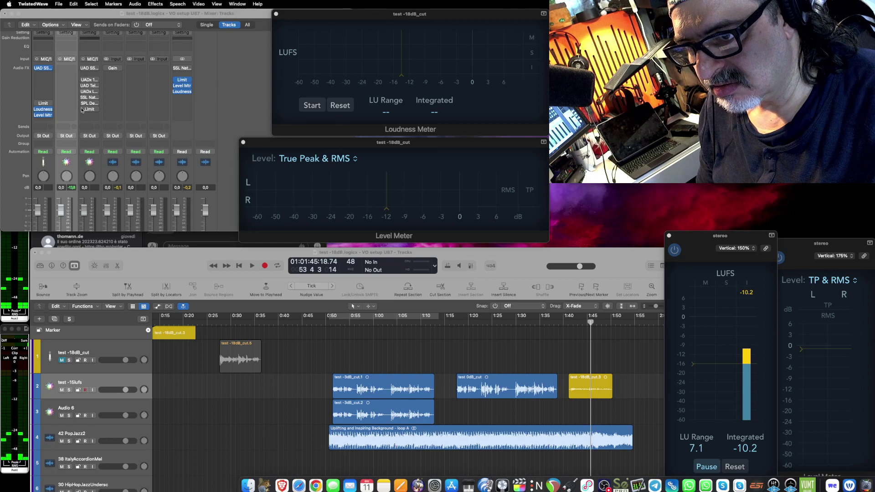
# Back in Logic Pro, turn on the Limit plug-in of the Audio 6 track, select the test -15lufs track and mute Audio 6.
pyautogui.click(84, 110)
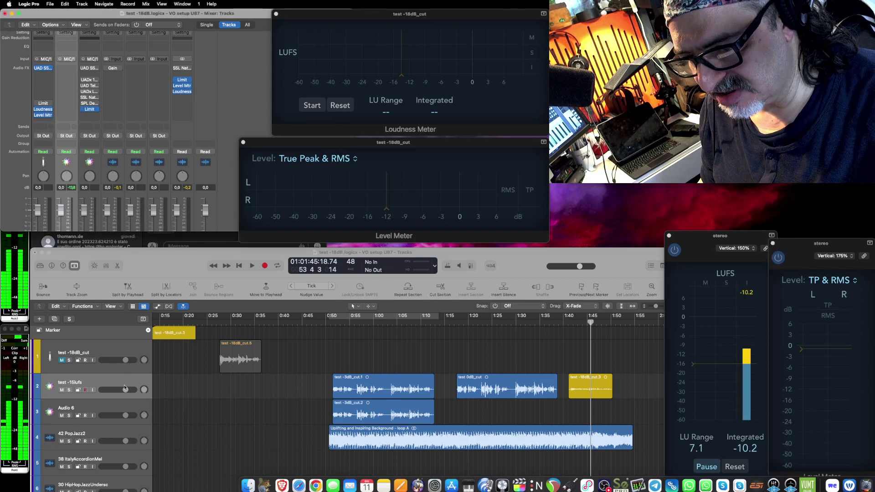
pyautogui.click(103, 379)
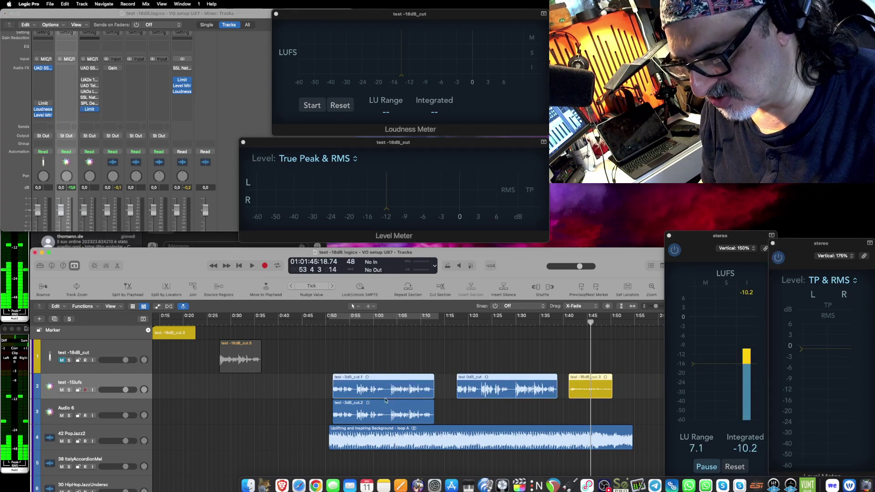
pyautogui.click(62, 416)
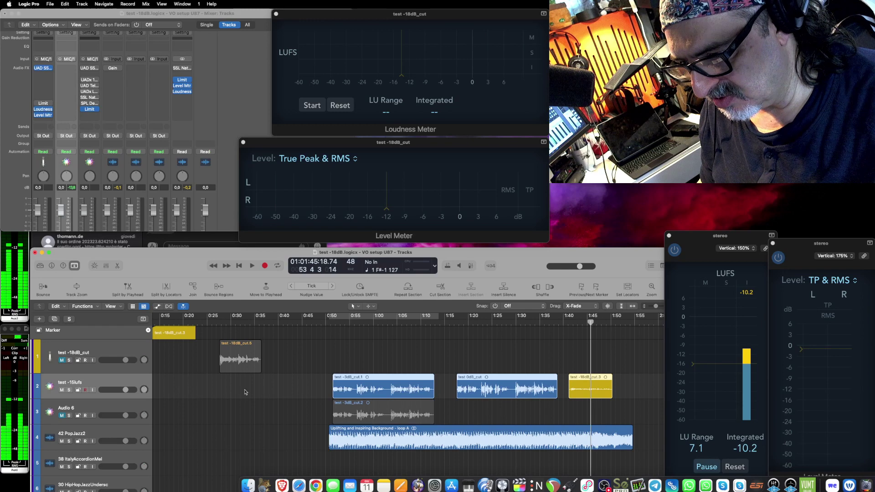
# Play test -3dB_cut.1 with the music from about 0:51, then mute the 42 PopJazz2 track and resume playback of the voice.
pyautogui.click(335, 320)
pyautogui.press('space')
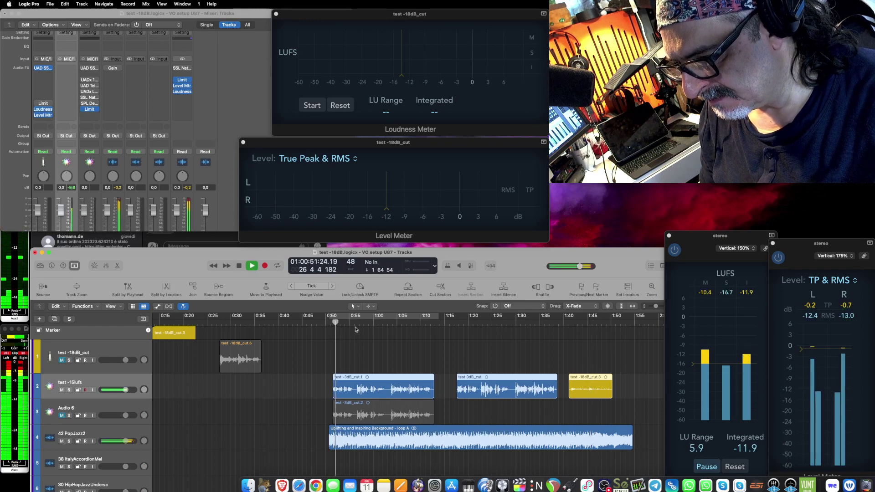
pyautogui.press('space')
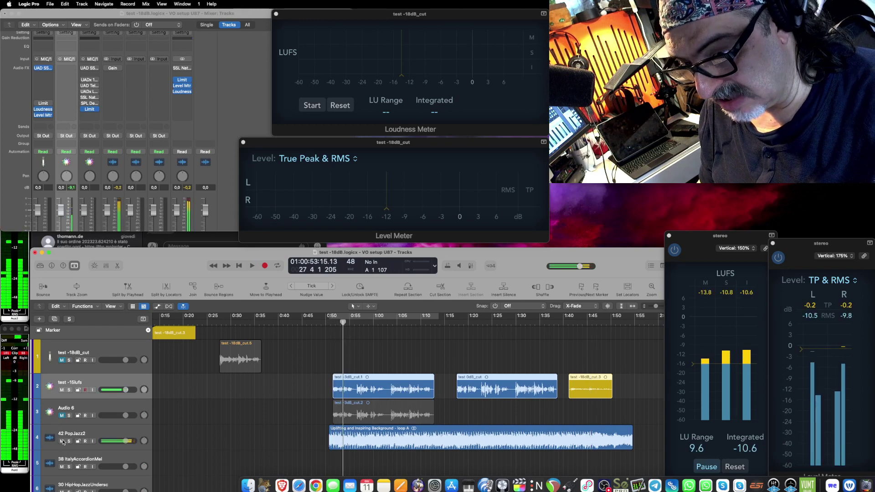
pyautogui.click(62, 441)
pyautogui.press('space')
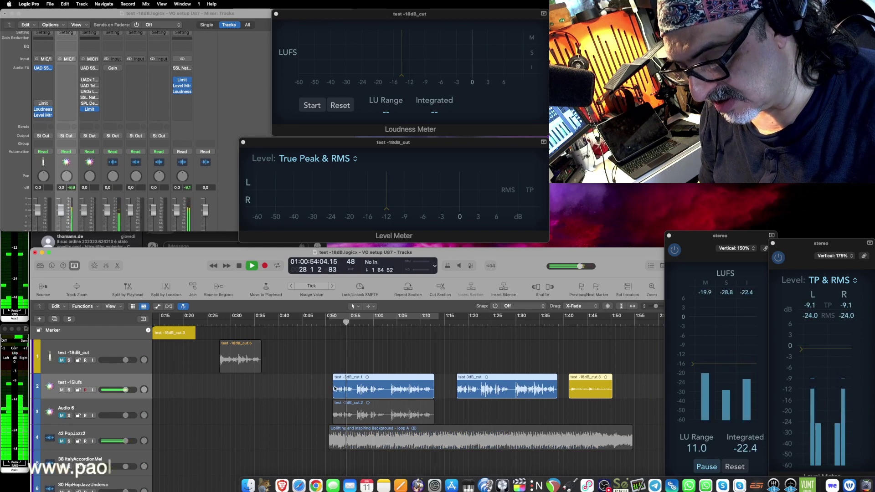
# Stop playback, set the gain of Audio 6's Limiter to +20 dB and play the voice again to about 1:02.
pyautogui.press('space')
pyautogui.click(90, 109)
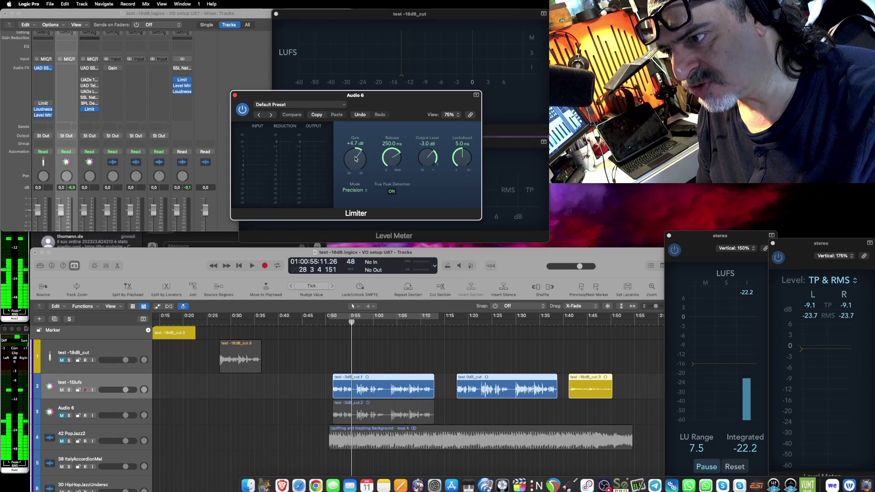
pyautogui.moveTo(356, 160); pyautogui.dragTo(370, 119)
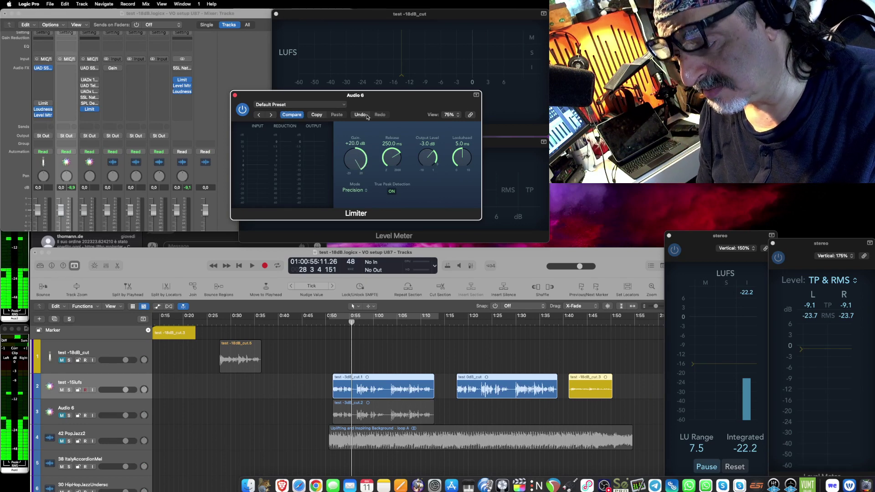
pyautogui.press('space')
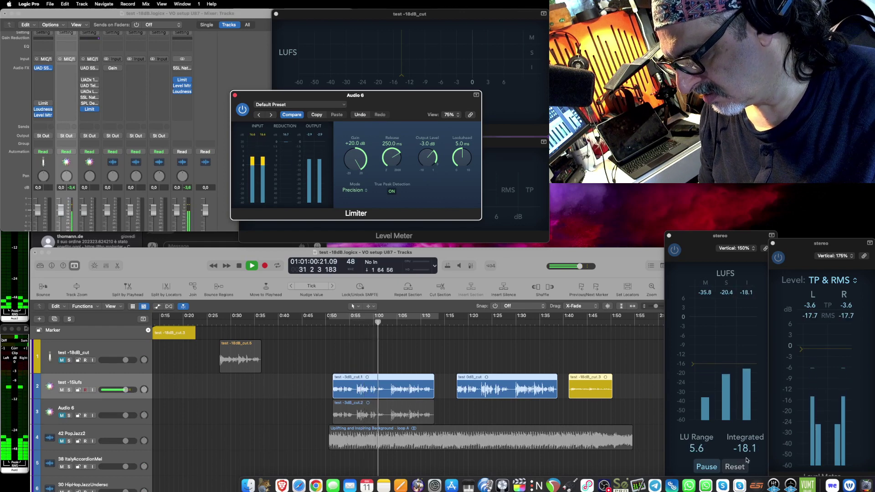
pyautogui.press('space')
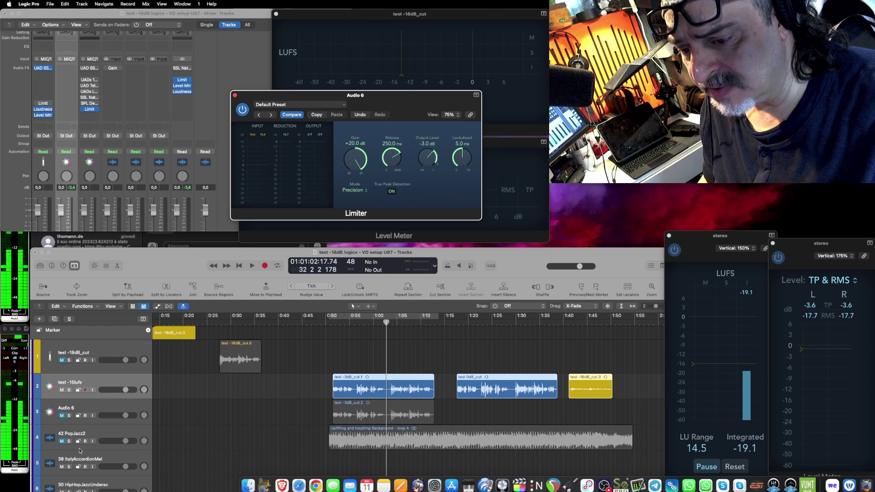
# Unmute the 42 PopJazz2 track, turn on cycle mode and play the start of the cycle range with voice and music.
pyautogui.click(61, 442)
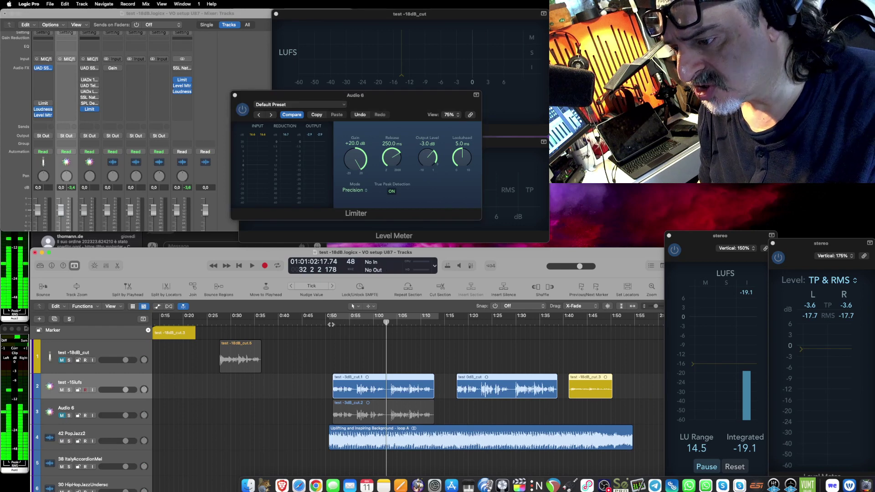
pyautogui.press('c')
pyautogui.press('space')
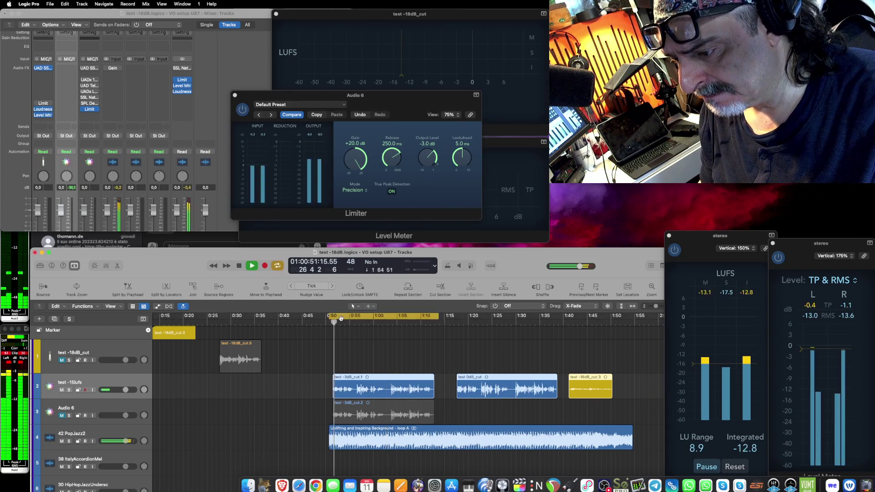
pyautogui.press('space')
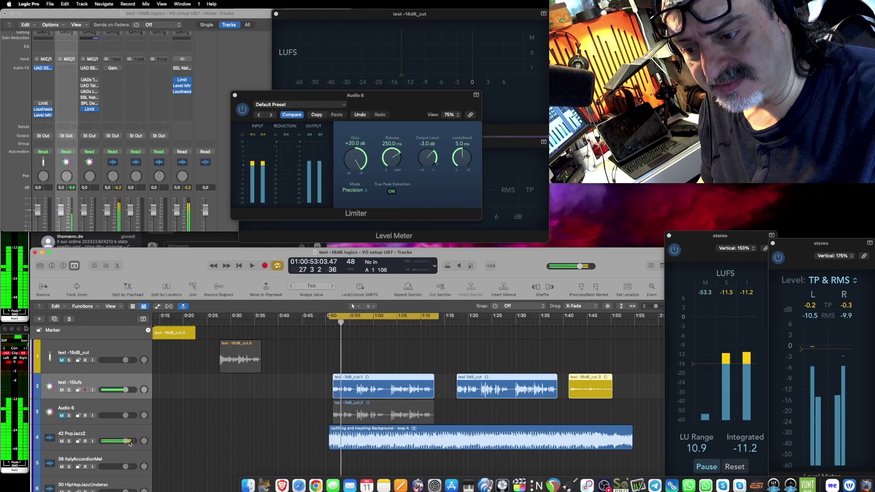
# Set the 42 PopJazz2 track volume to -6 dB and play the voice with the music.
pyautogui.doubleClick(128, 441)
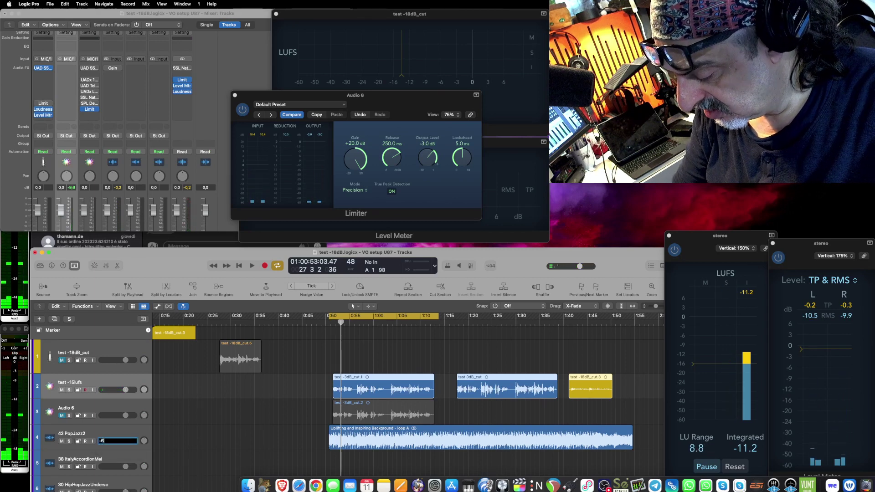
pyautogui.write('-6')
pyautogui.press('Return')
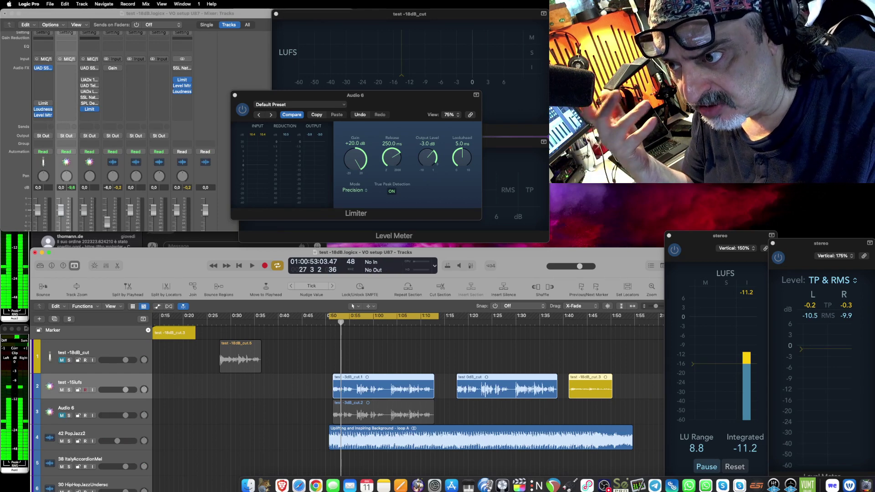
pyautogui.press('space')
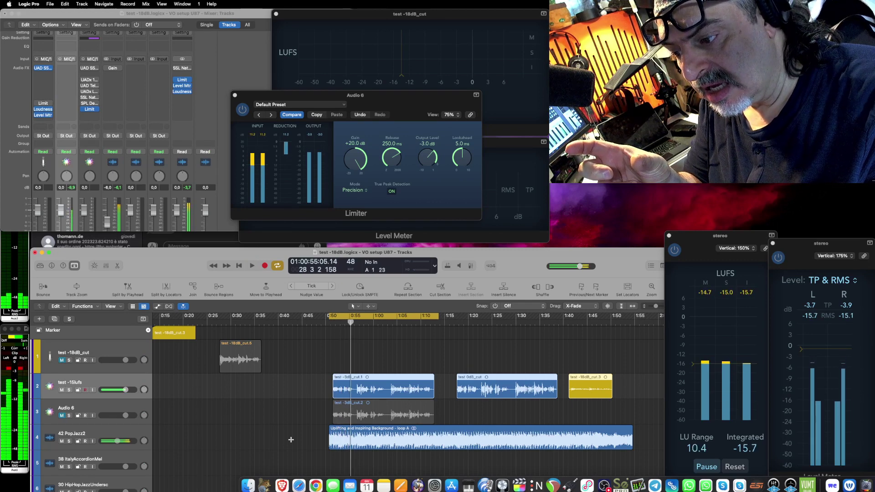
pyautogui.press('space')
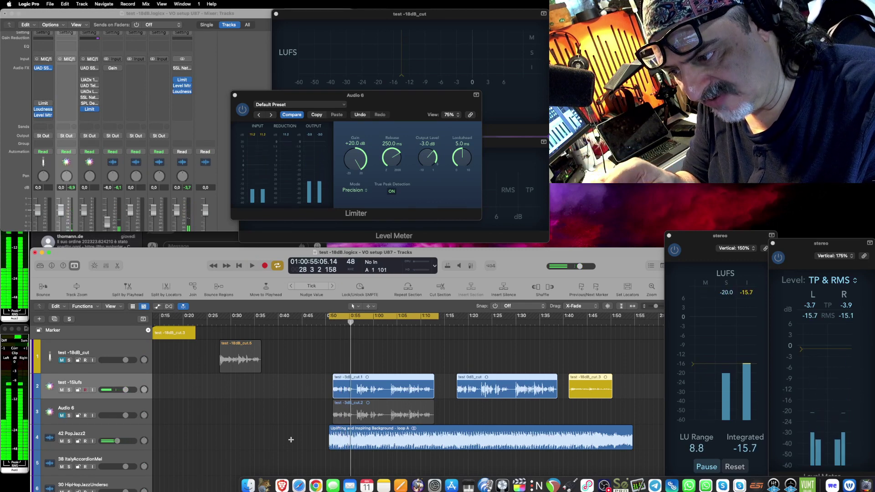
# Set the 42 PopJazz2 track volume to -12 dB and play the voice with the music.
pyautogui.doubleClick(131, 441)
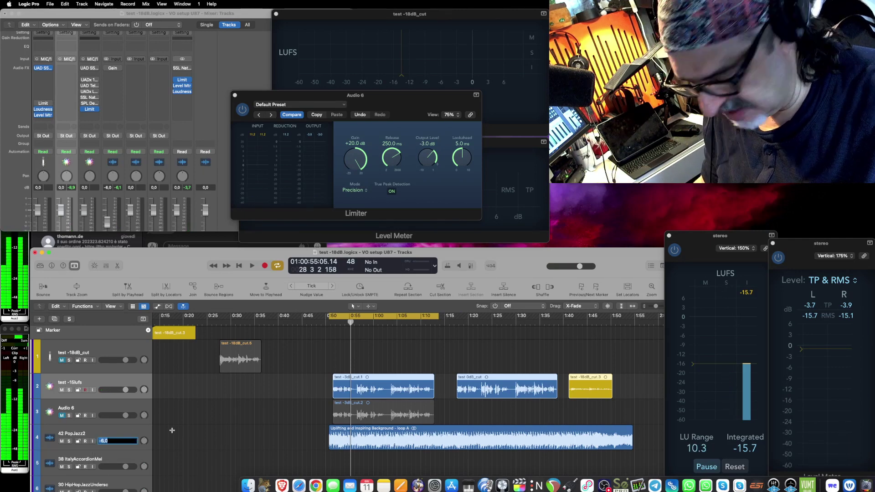
pyautogui.write('-12')
pyautogui.press('Return')
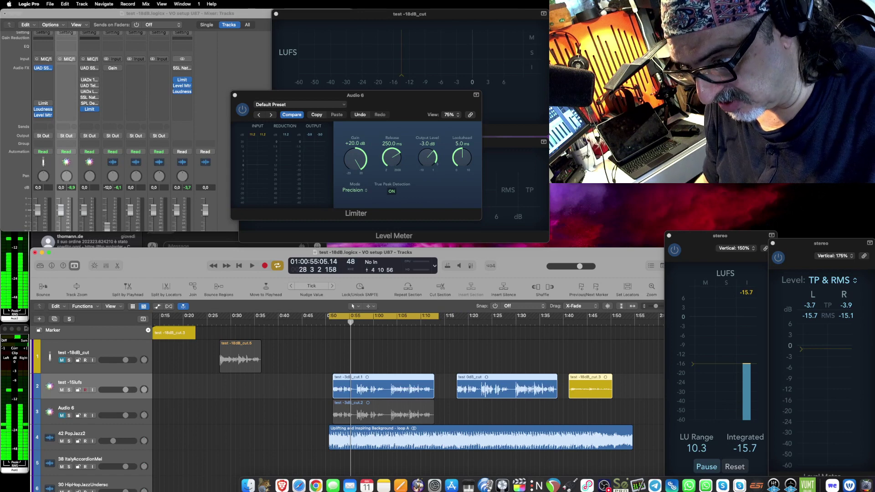
pyautogui.press('space')
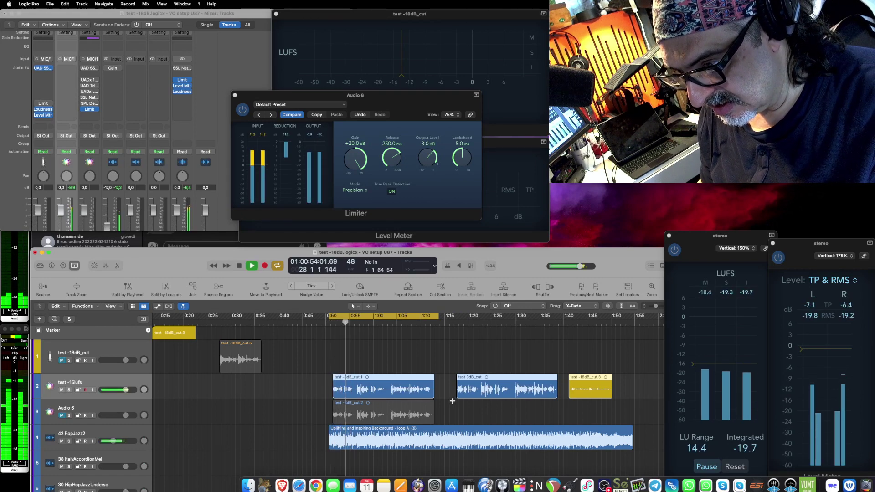
pyautogui.press('space')
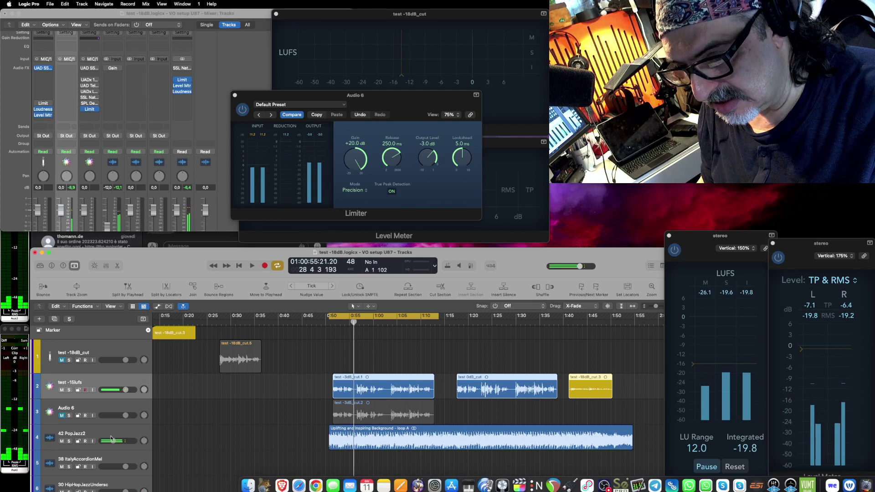
# Solo the 42 PopJazz2 track, play it alone to check its loudness, and turn the solo off.
pyautogui.click(69, 441)
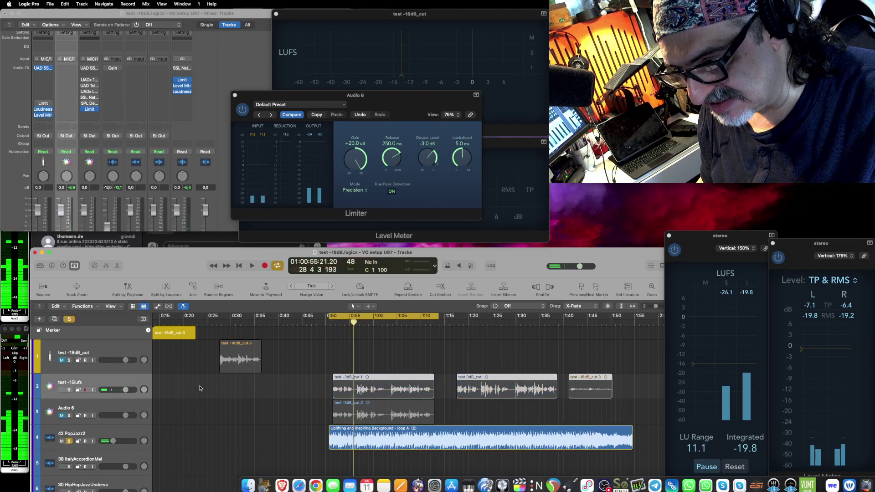
pyautogui.press('space')
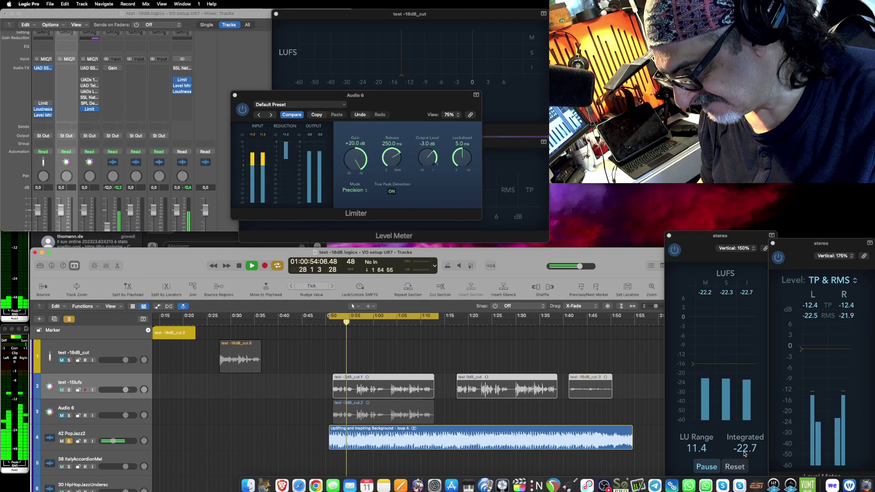
pyautogui.press('space')
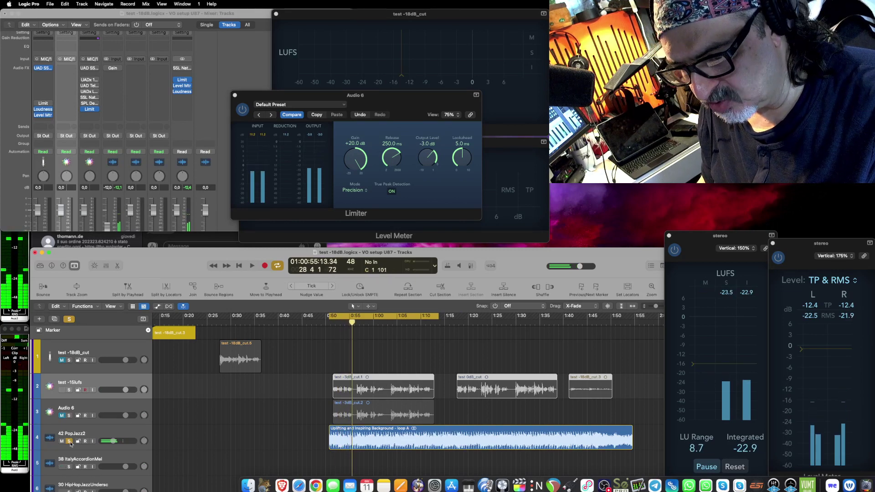
pyautogui.click(69, 441)
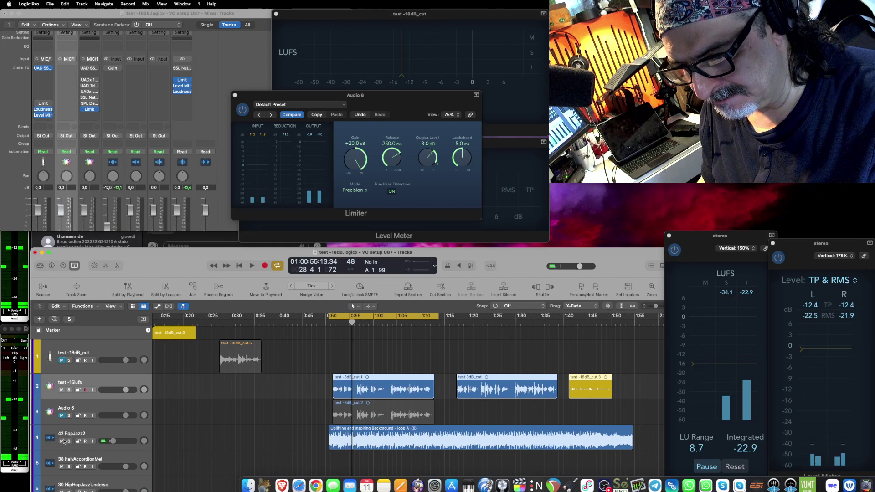
# Mute the 42 PopJazz2 track and play test -3dB_cut.1 alone from the start of the cycle range.
pyautogui.click(62, 441)
pyautogui.press('space')
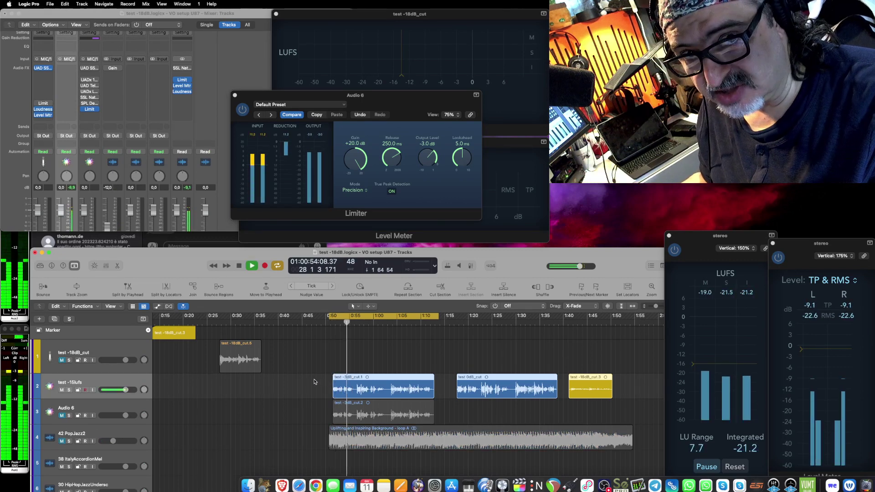
pyautogui.press('space')
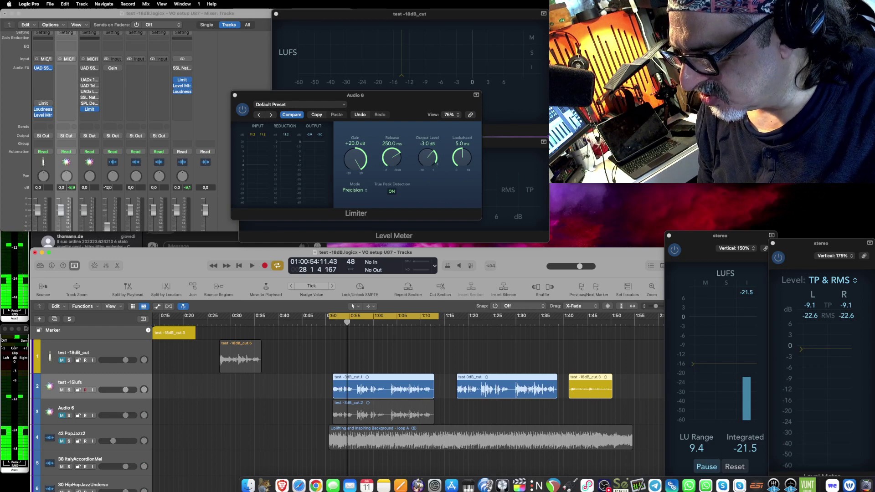
# Switch to TwistedWave and play test -3 pump1.wav from its beginning to about 2.9 s.
pyautogui.press('super+Tab')
pyautogui.scroll(5, 276, 315)
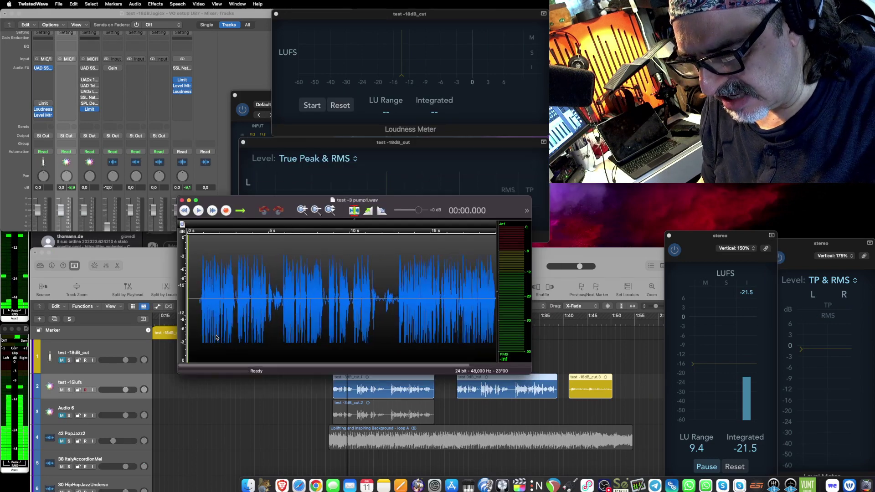
pyautogui.scroll(3, 269, 336)
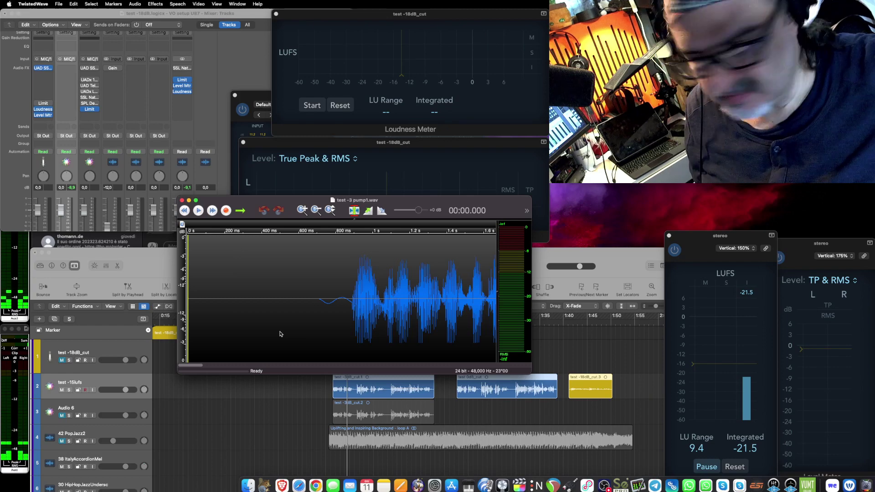
pyautogui.press('space')
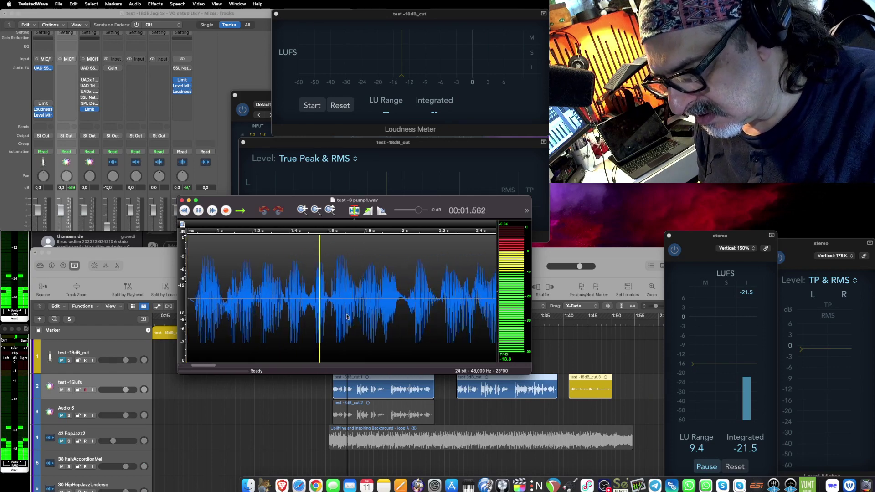
pyautogui.press('space')
pyautogui.scroll(-10, 365, 342)
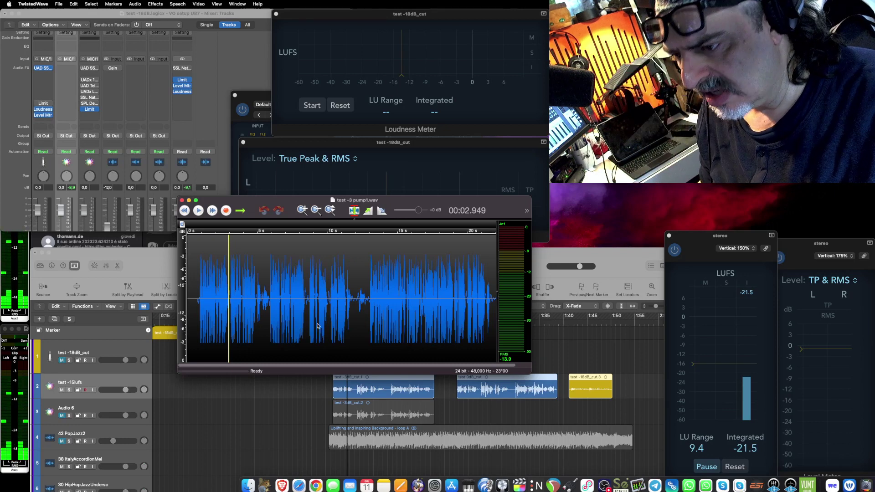
# Replay the file from about 0.6 s, then select the pause between about 2.8 and 3.1 s to check its noise.
pyautogui.scroll(5, 254, 326)
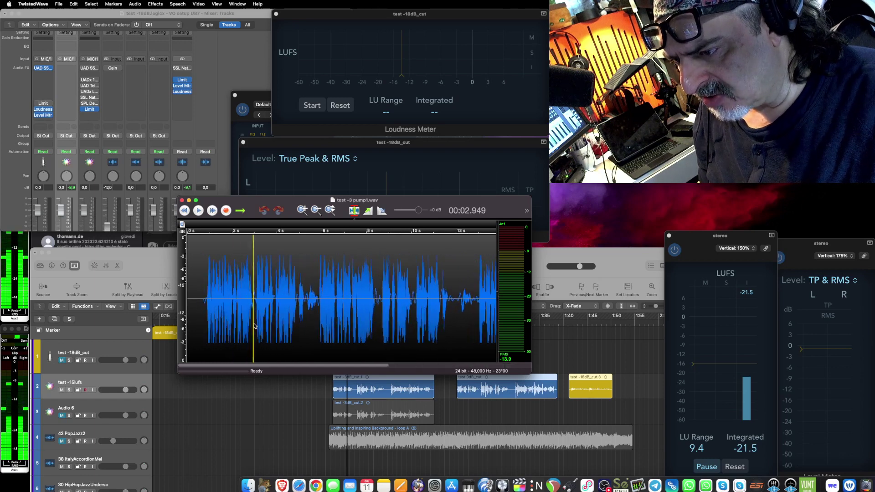
pyautogui.scroll(-1, 384, 329)
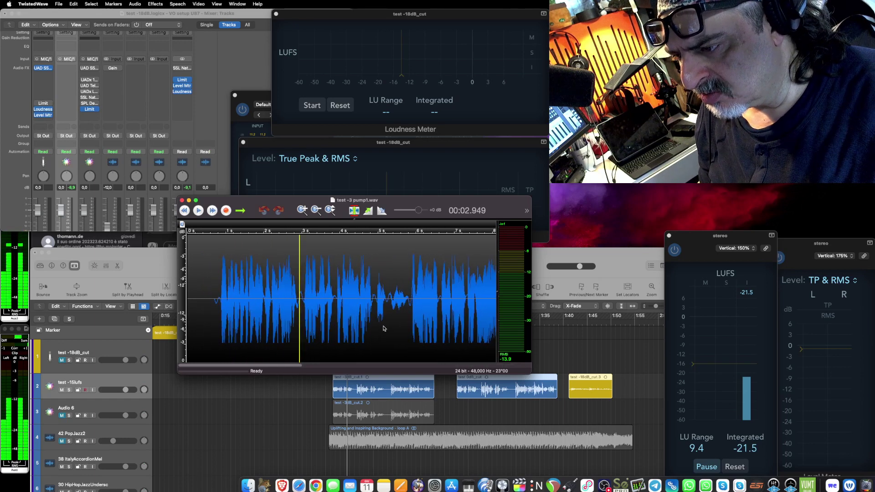
pyautogui.click(210, 318)
pyautogui.press('space')
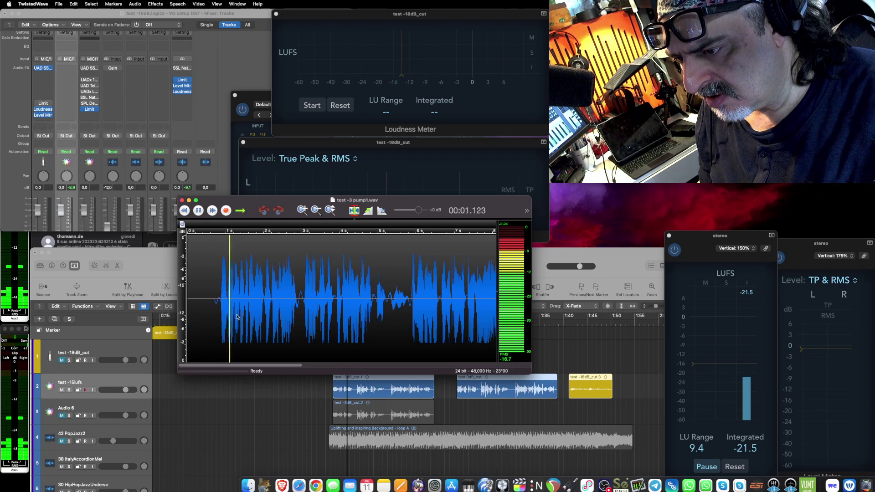
pyautogui.scroll(5, 311, 319)
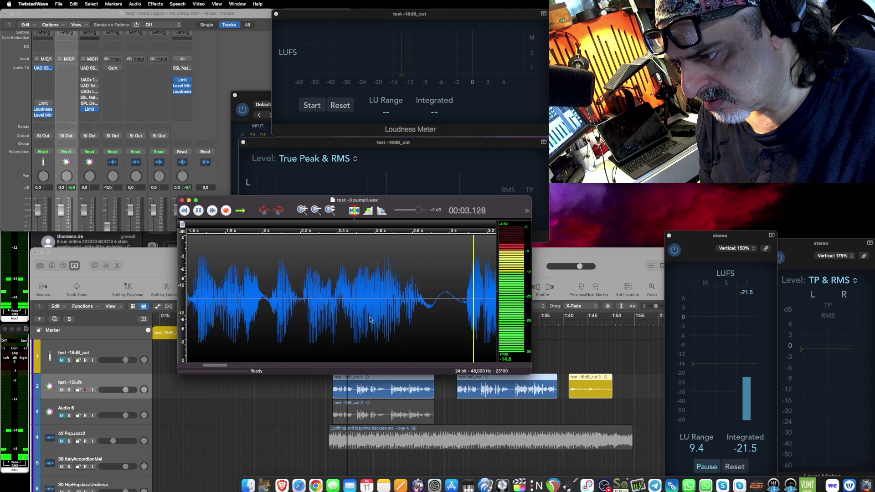
pyautogui.press('space')
pyautogui.moveTo(454, 306); pyautogui.dragTo(412, 322)
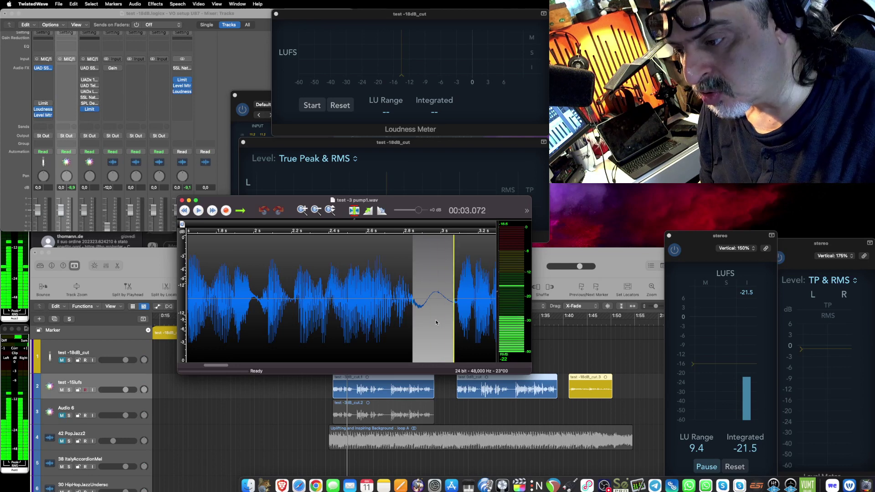
pyautogui.press('space')
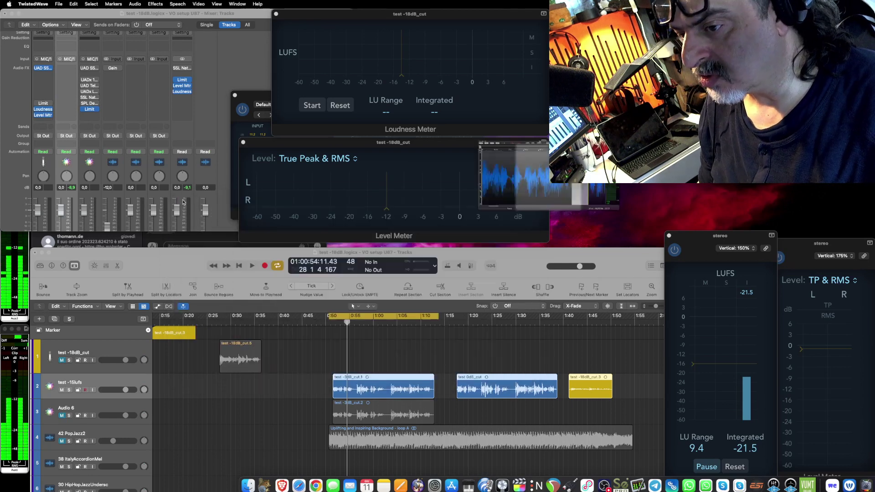
# Back in Logic Pro, open Audio 6's UAD SSL E Channel Strip Legacy plug-in, move its window aside and slightly adjust the expander threshold.
pyautogui.click(182, 200)
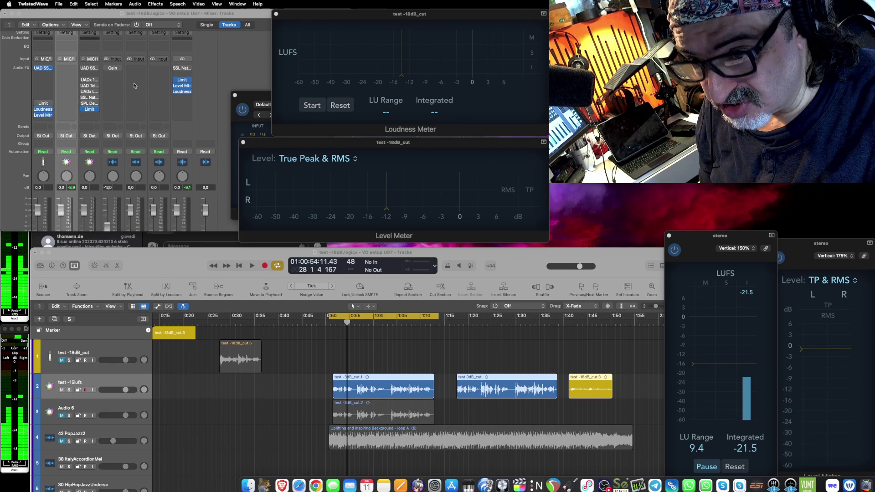
pyautogui.click(82, 69)
pyautogui.click(89, 69)
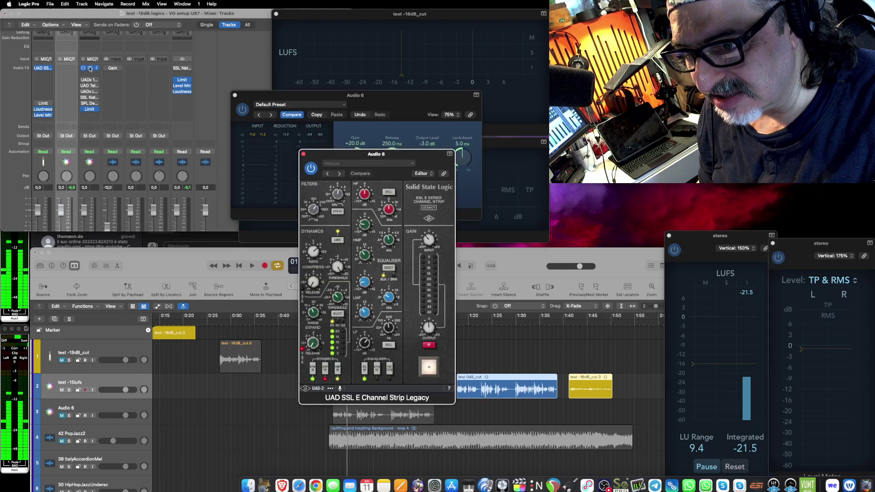
pyautogui.moveTo(400, 150); pyautogui.dragTo(480, 85)
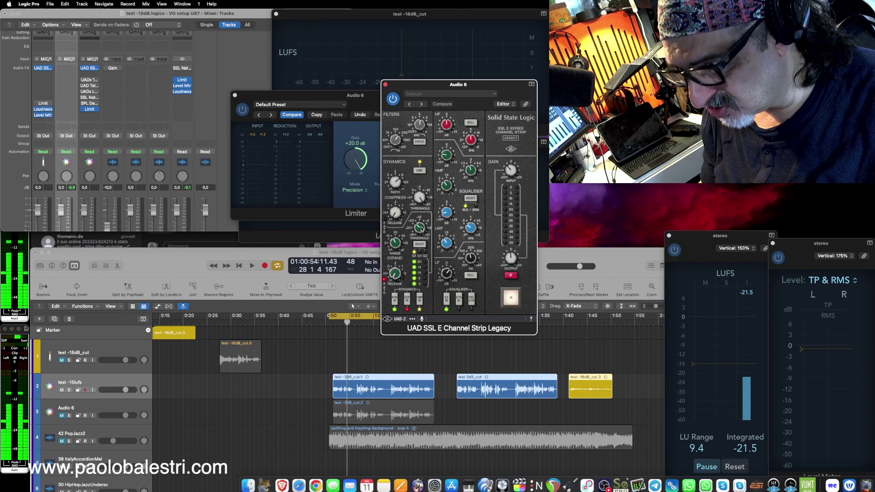
pyautogui.moveTo(422, 230); pyautogui.dragTo(420, 235)
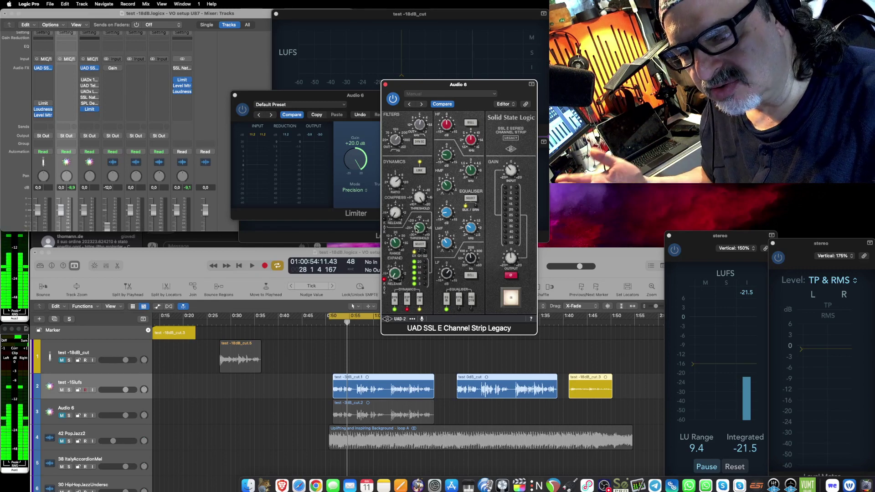
# Play the test -15lufs track briefly, then switch to TwistedWave and arrange test -3 pump1 clean.wav above test -3 pump1.wav for comparison.
pyautogui.press('space')
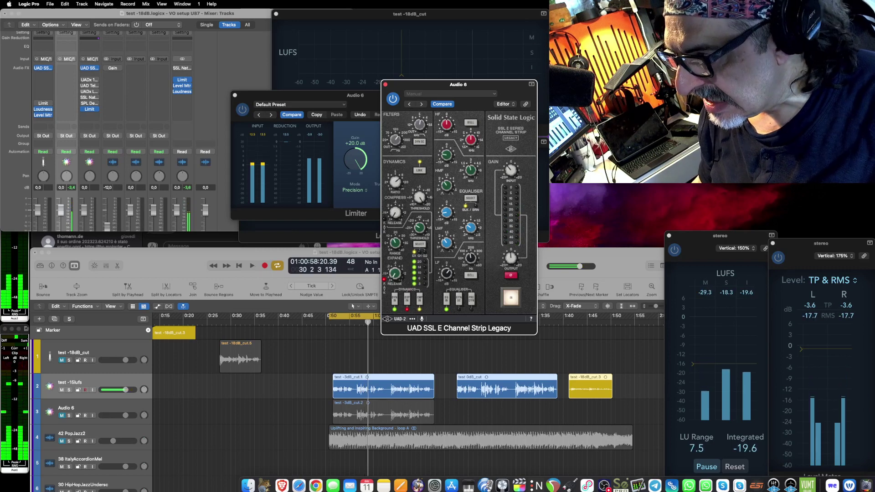
pyautogui.click(356, 158)
pyautogui.doubleClick(356, 159)
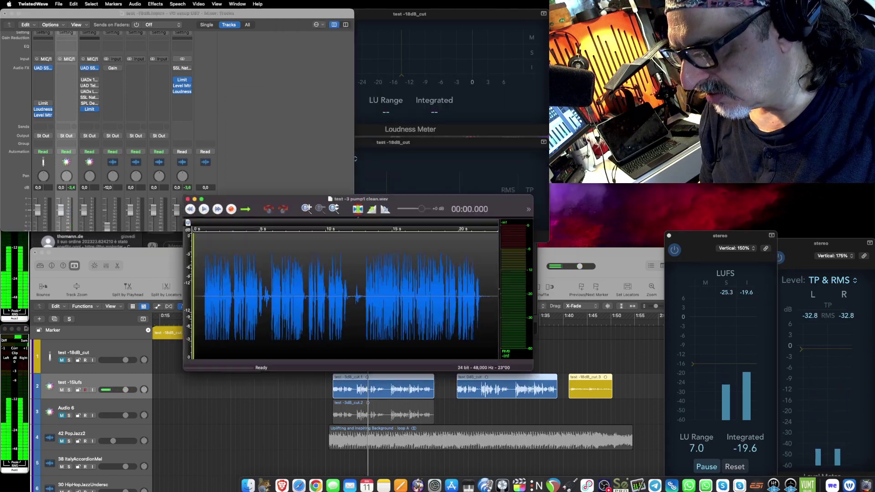
pyautogui.press('super+equal')
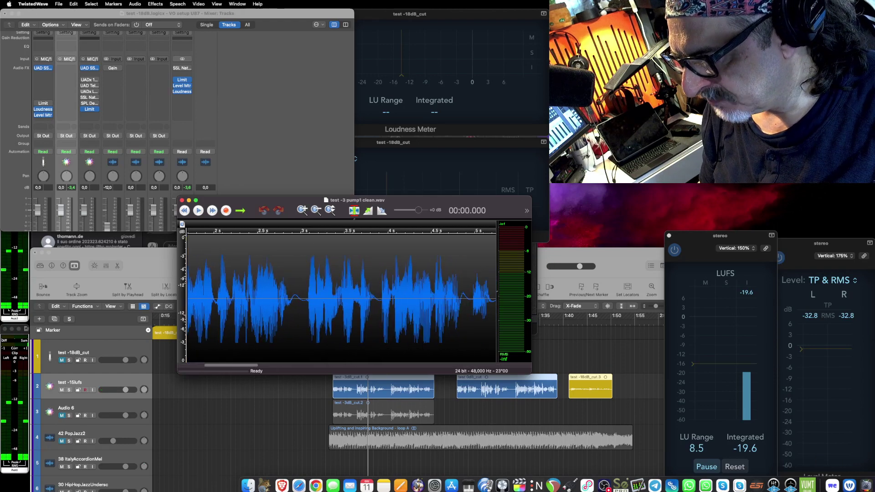
pyautogui.doubleClick(356, 159)
pyautogui.moveTo(415, 215); pyautogui.dragTo(331, 313)
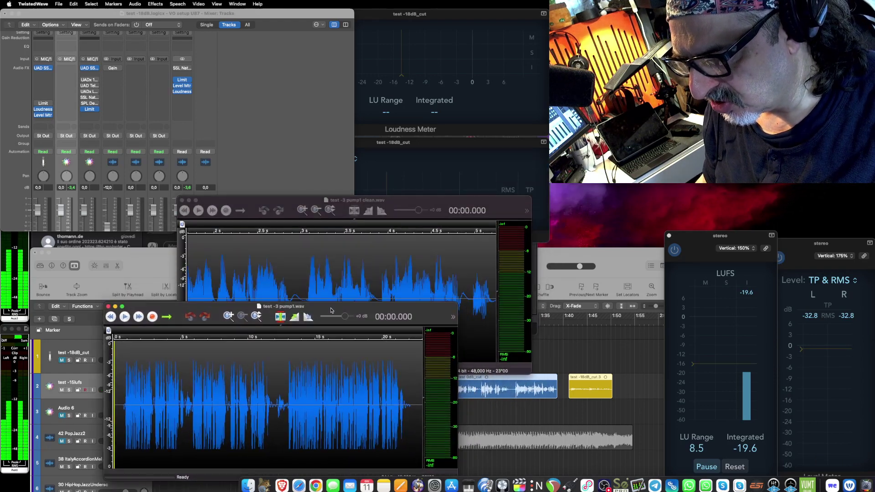
# In test -3 pump1 clean.wav, play from about 2.57 s, then select the pause between about 2.8 and 3.1 s to check its noise.
pyautogui.click(395, 202)
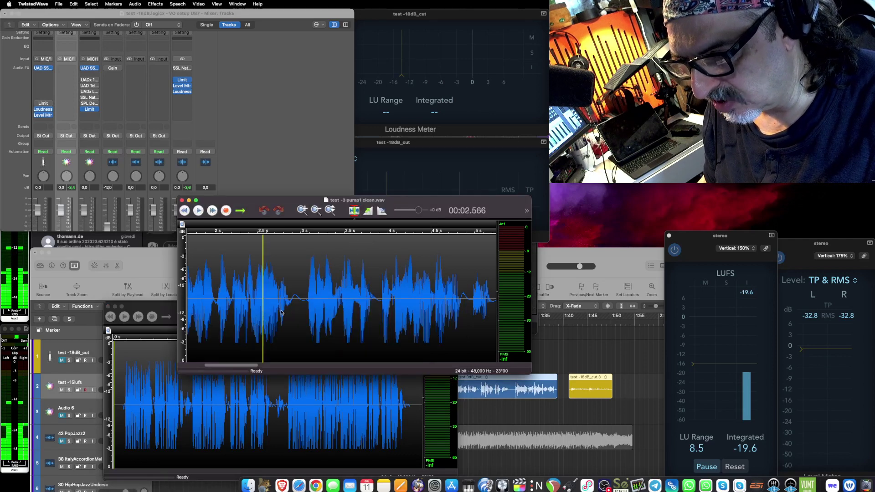
pyautogui.press('space')
pyautogui.moveTo(304, 315); pyautogui.dragTo(292, 315)
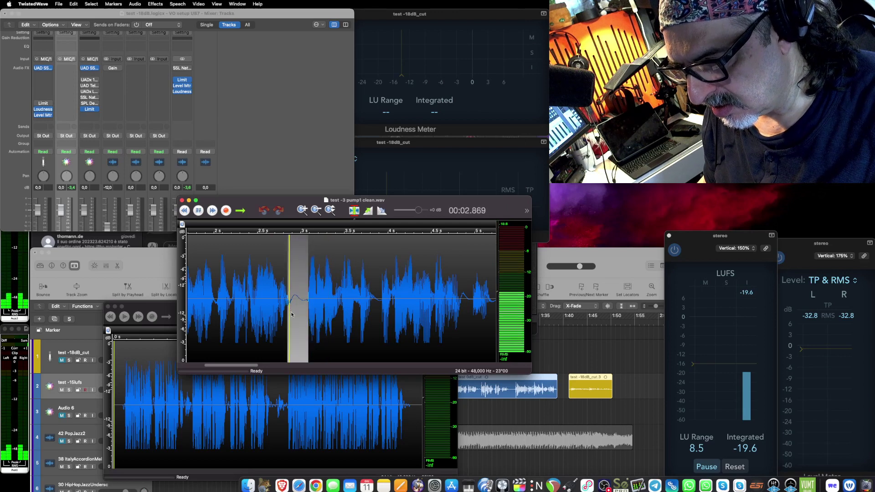
pyautogui.scroll(3, 290, 314)
pyautogui.scroll(3, 291, 312)
# In test -3 pump1.wav, select and play the same pause, from about 2.85 to 3.07 s, to check its noise level.
pyautogui.click(242, 428)
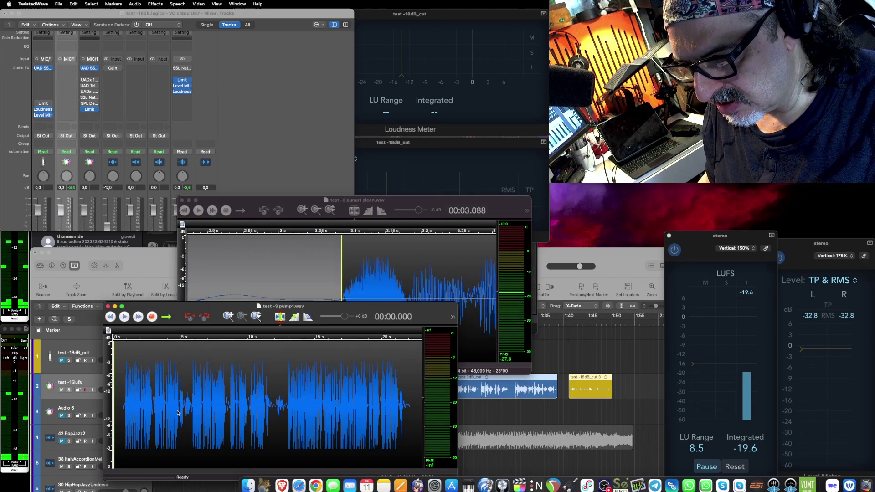
pyautogui.scroll(5, 178, 413)
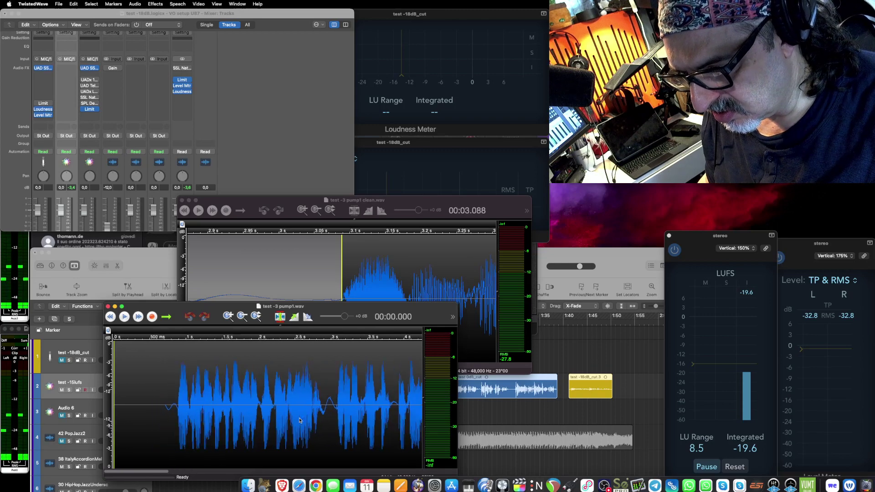
pyautogui.scroll(4, 300, 420)
pyautogui.hscroll(-10, 308, 419)
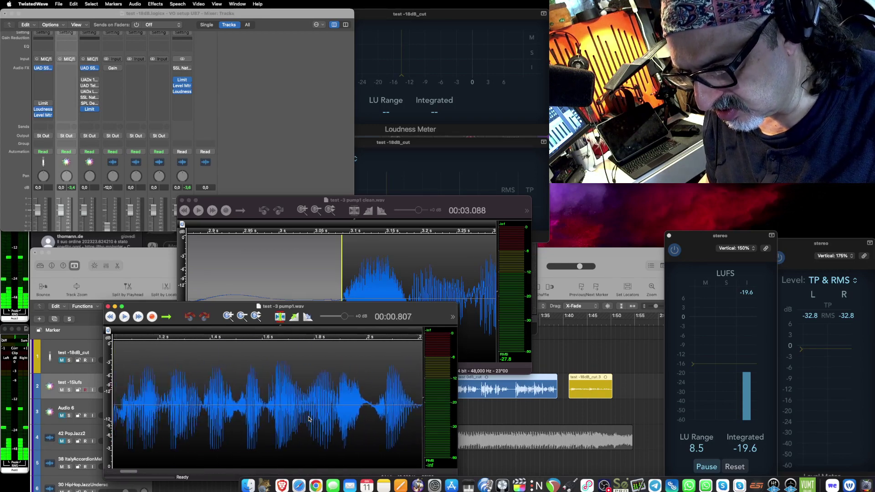
pyautogui.hscroll(10, 244, 427)
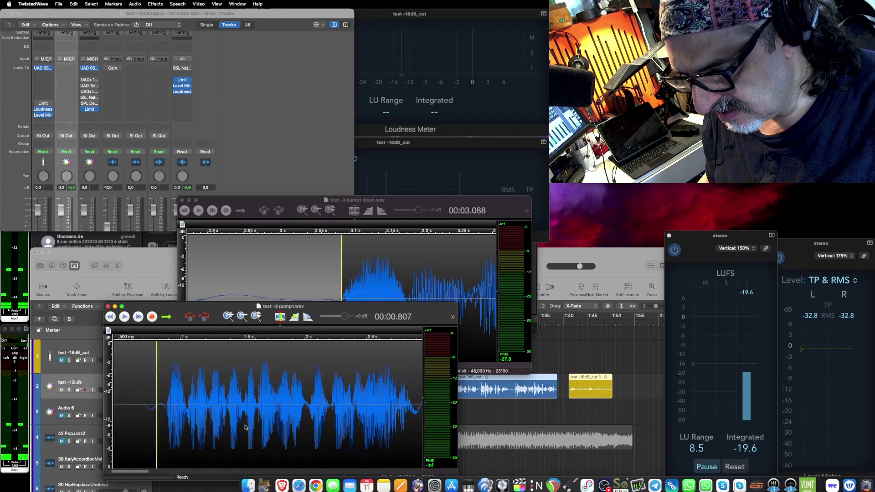
pyautogui.moveTo(346, 411); pyautogui.dragTo(320, 420)
pyautogui.press('space')
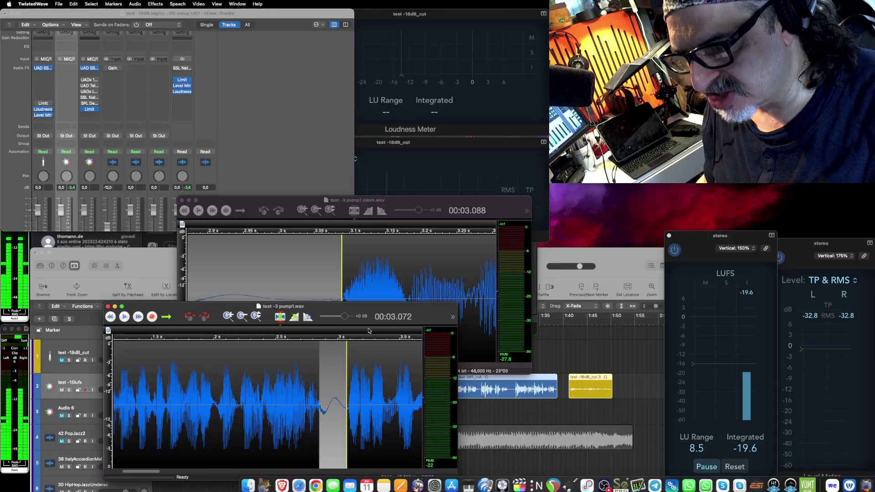
# Return to Logic Pro and play test -3dB_cut.2 on Audio 6 twice to check its loudness and the channel strip's expander action.
pyautogui.click(395, 202)
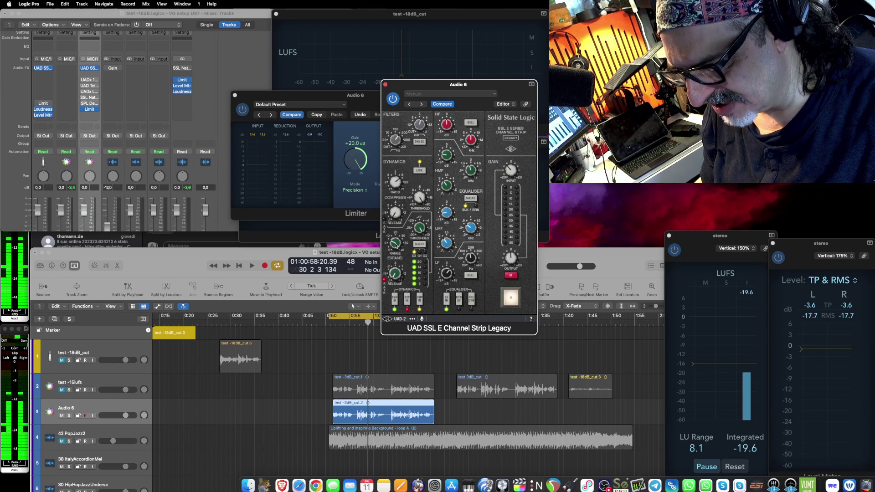
pyautogui.press('space')
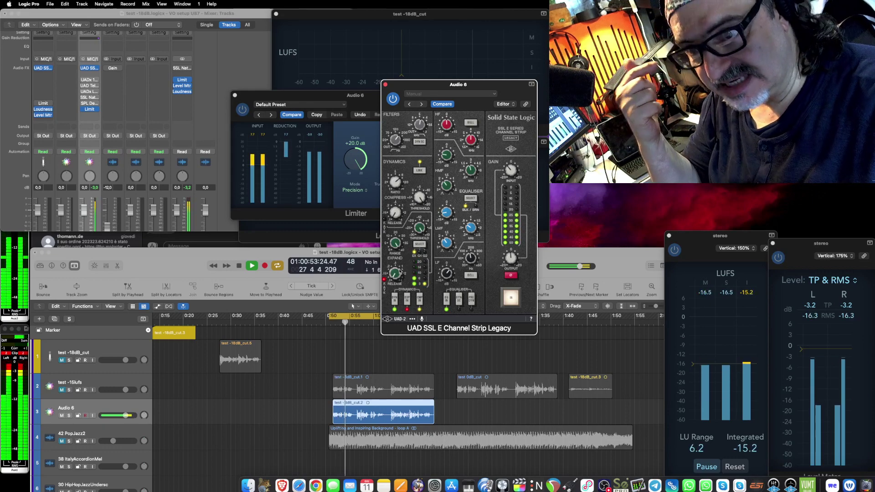
pyautogui.press('space')
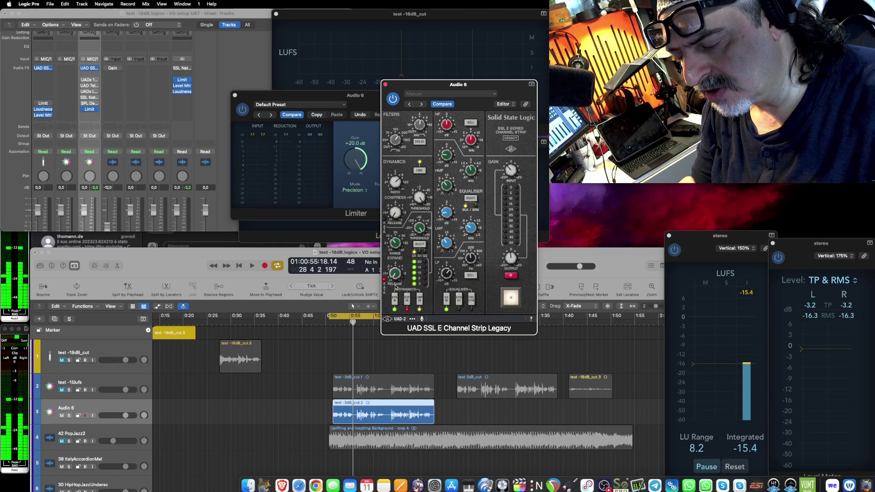
pyautogui.press('space')
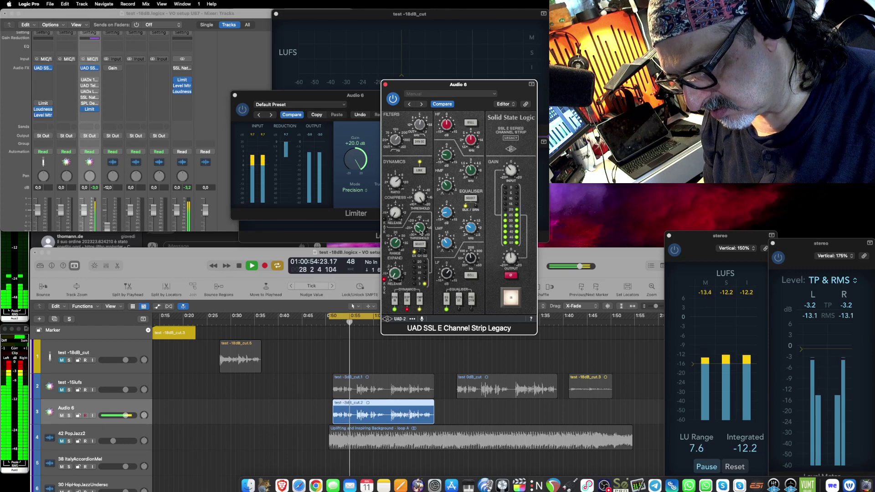
pyautogui.press('space')
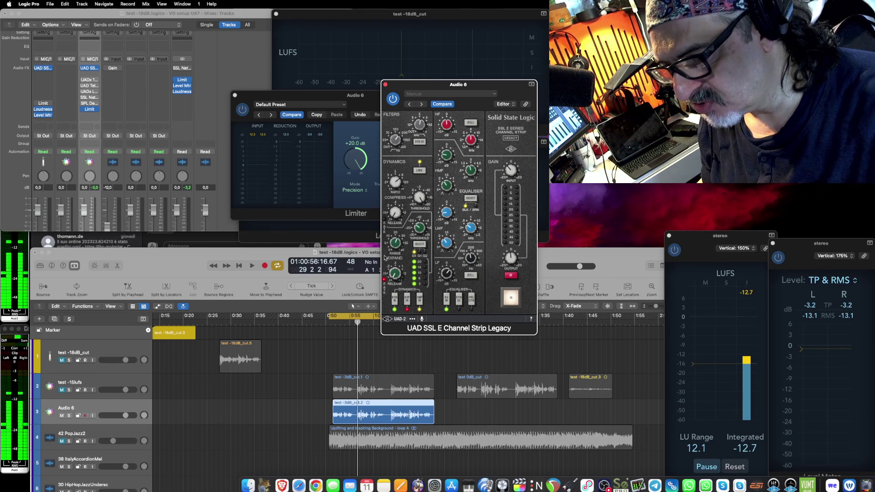
# Bounce the cycle range offline as a PCM file named test -3 pump2 clean, with normalizing off.
pyautogui.click(337, 252)
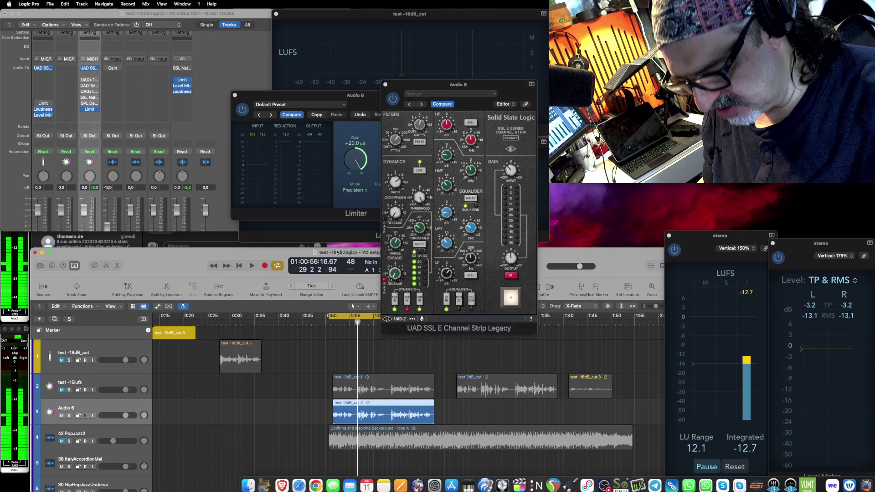
pyautogui.press('super+b')
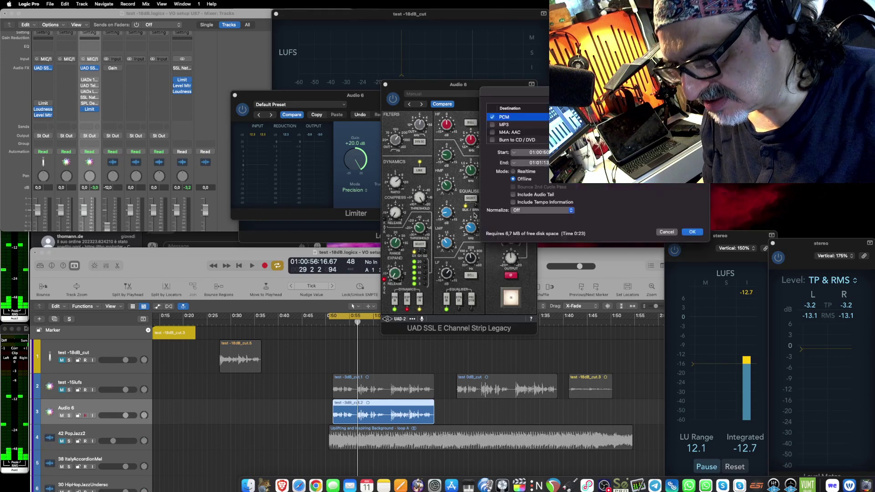
pyautogui.click(693, 232)
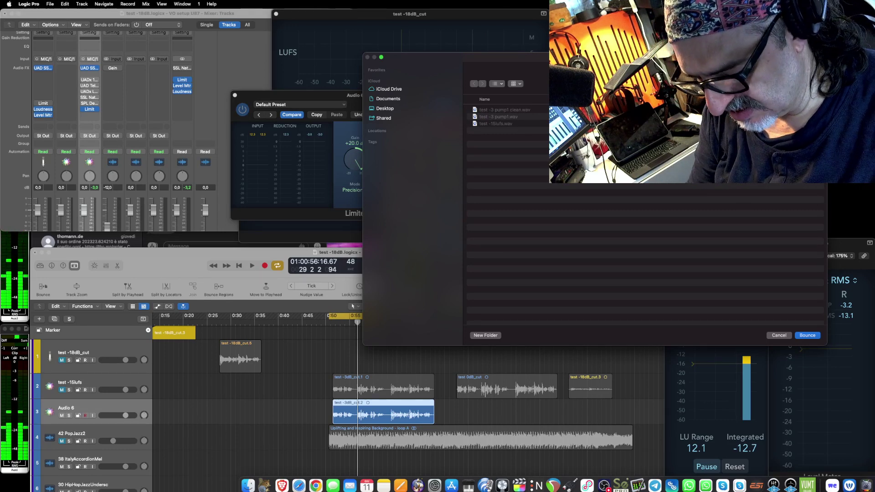
pyautogui.press('Return')
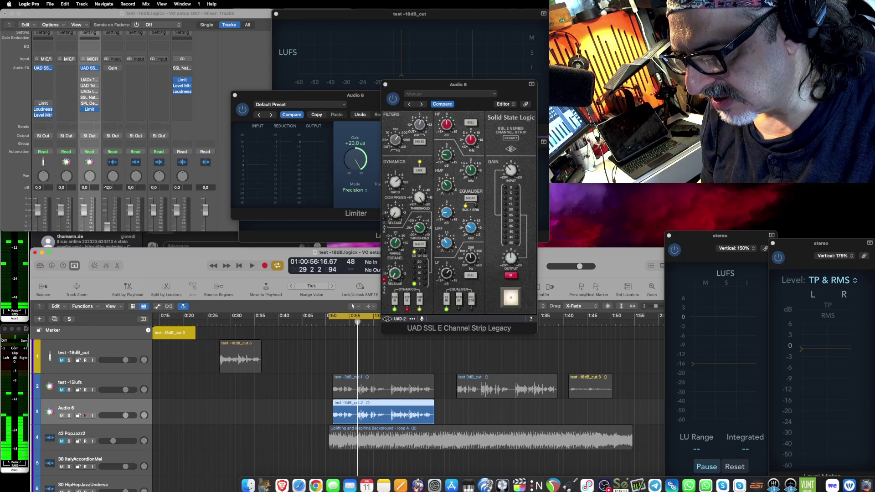
# Open test -3 pump2 clean.wav in TwistedWave, convert it to mono and save it.
pyautogui.press('super+Tab')
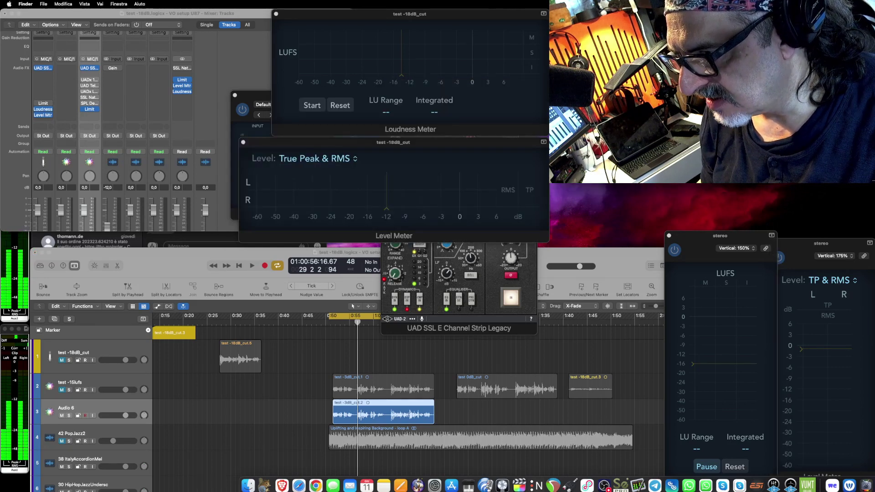
pyautogui.scroll(6, 161, 386)
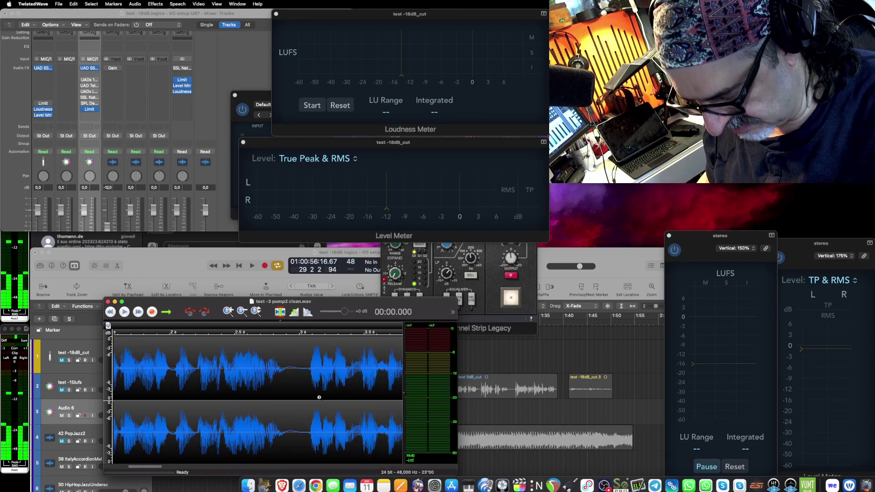
pyautogui.press('super+s')
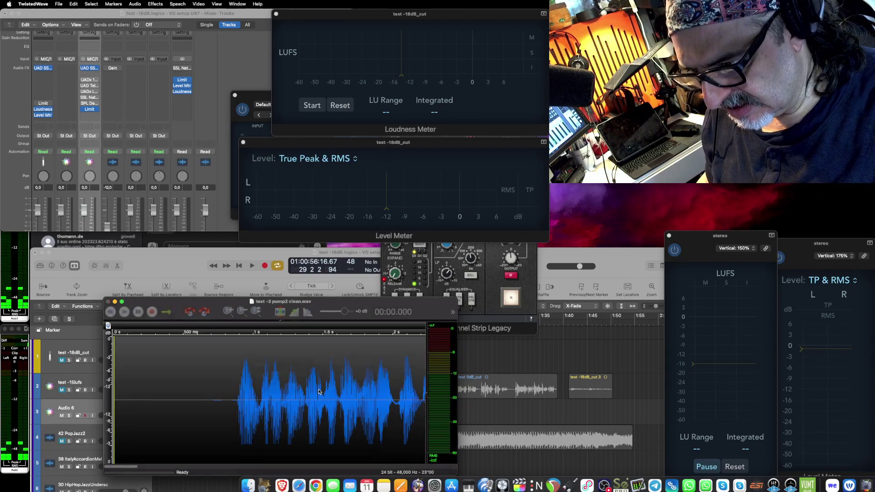
# Select and play the pause between about 2.9 and 3.07 s in test -3 pump2 clean.wav to check its noise.
pyautogui.hscroll(5, 342, 406)
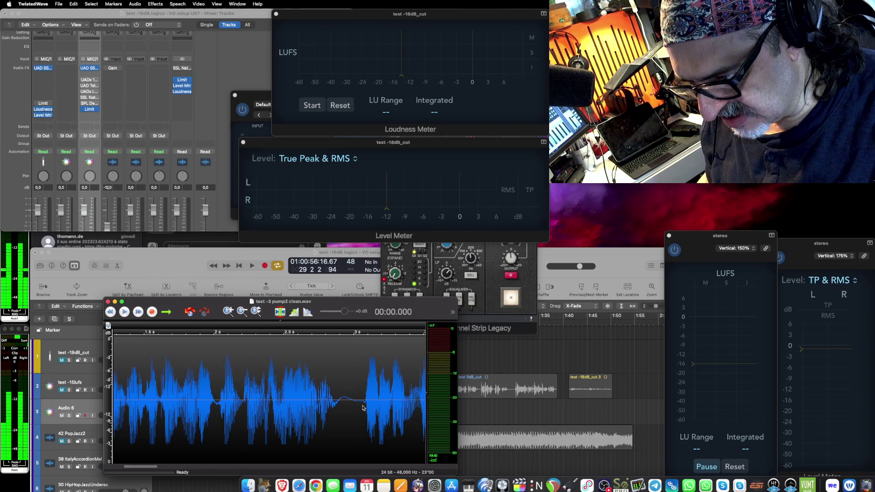
pyautogui.moveTo(363, 408); pyautogui.dragTo(340, 422)
pyautogui.press('space')
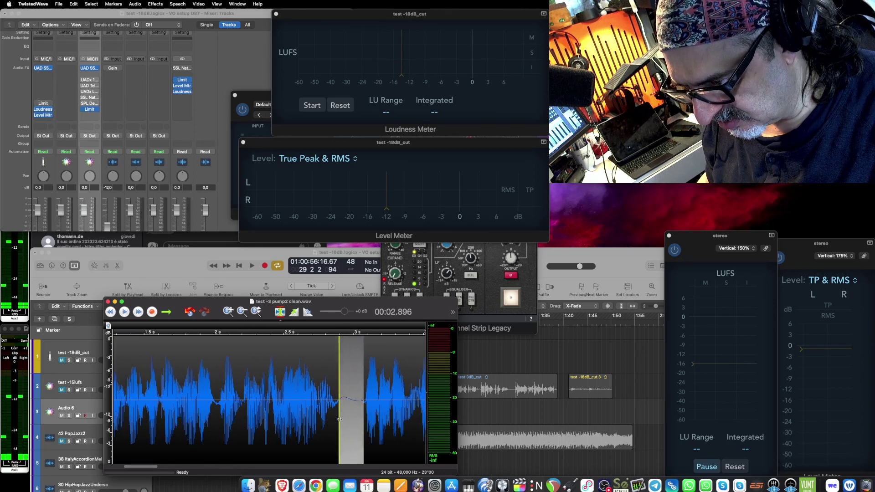
pyautogui.press('super+Up')
pyautogui.click(338, 421)
pyautogui.press('super+Up')
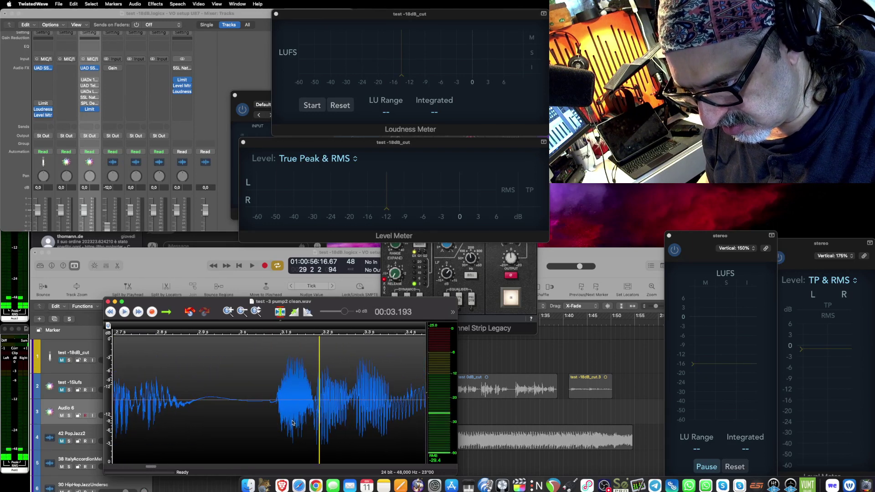
pyautogui.moveTo(269, 404); pyautogui.dragTo(196, 413)
pyautogui.press('space')
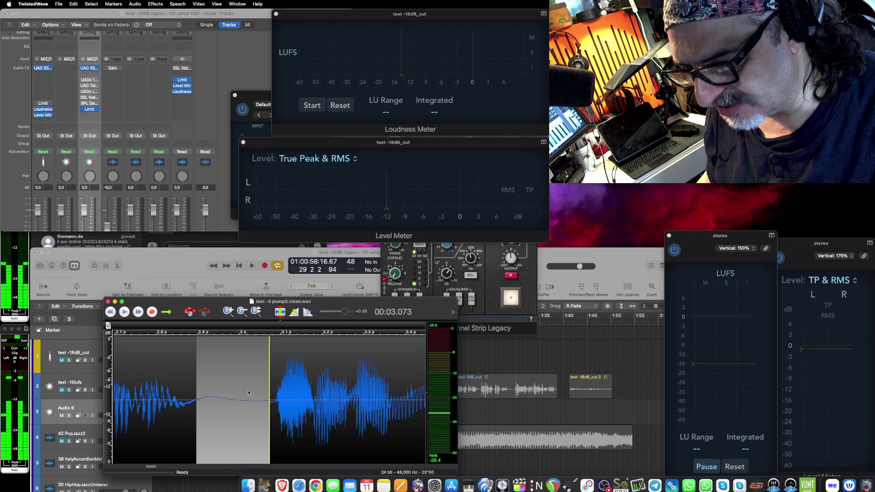
# Play the file from about 1.74 s, then select and play the quiet sound between about 5.3 and 5.8 s.
pyautogui.scroll(-3, 209, 383)
pyautogui.click(162, 388)
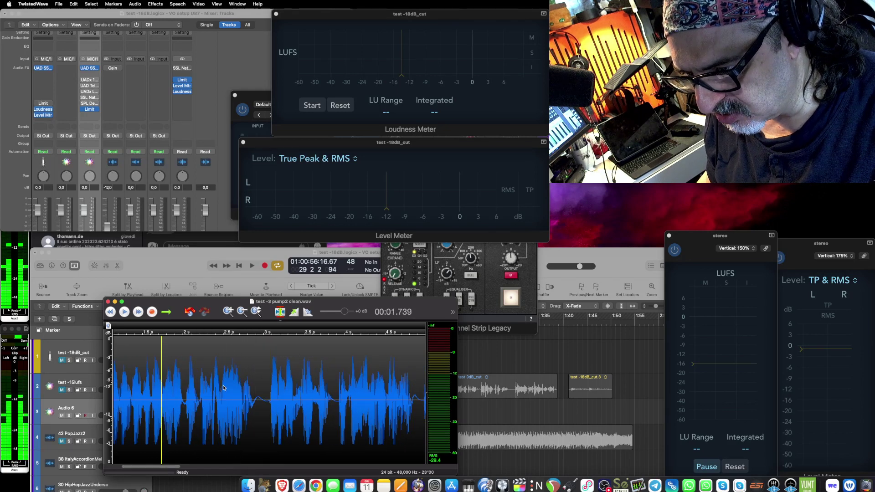
pyautogui.press('space')
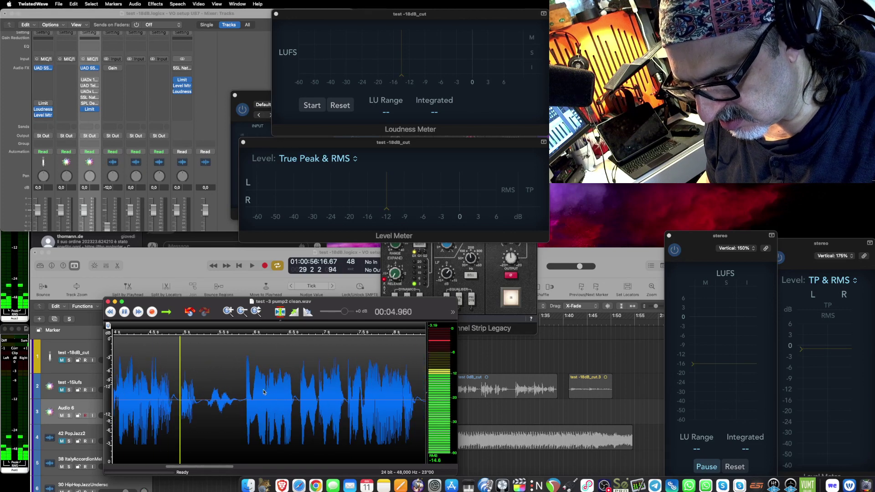
pyautogui.moveTo(241, 401); pyautogui.dragTo(207, 418)
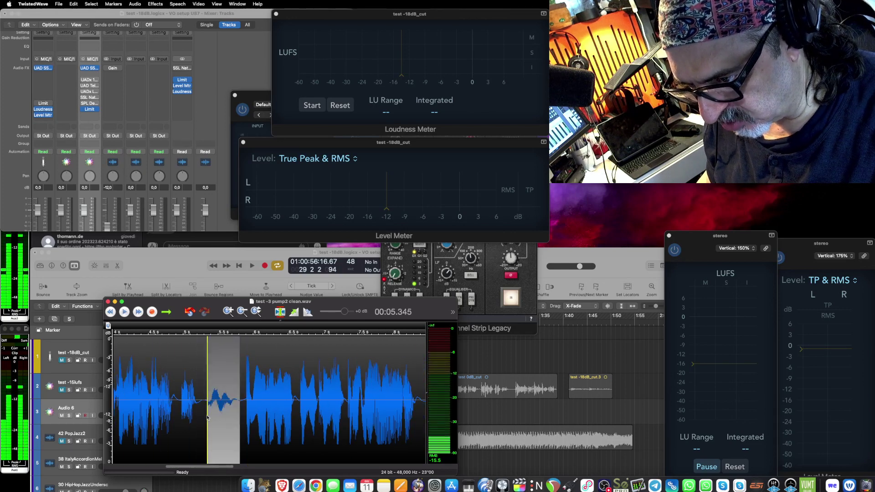
pyautogui.press('space')
# Continue playback beyond that sound, then check the level of the pause between about 8.35 and 8.7 s.
pyautogui.press('super+l')
pyautogui.click(173, 412)
pyautogui.press('space')
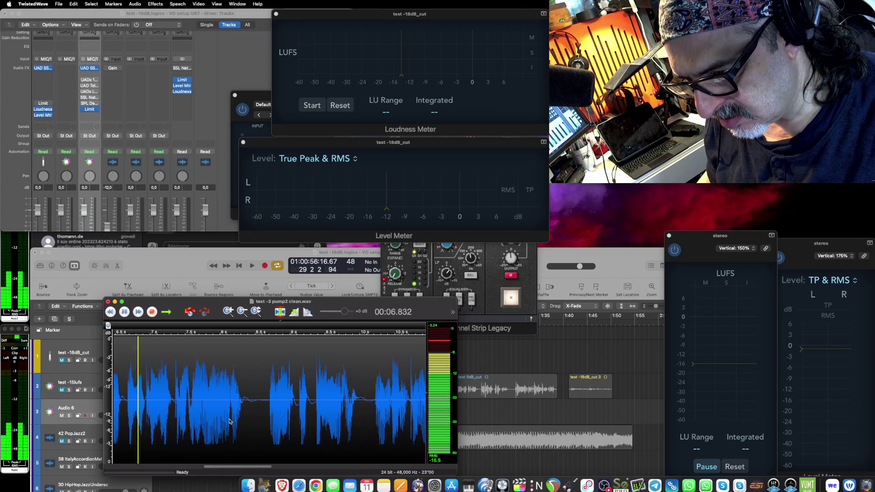
pyautogui.press('space')
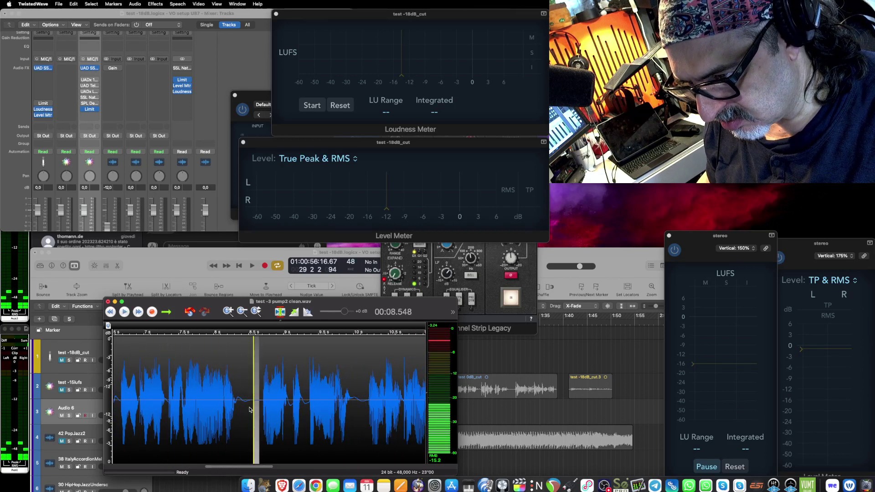
pyautogui.moveTo(250, 409); pyautogui.dragTo(238, 416)
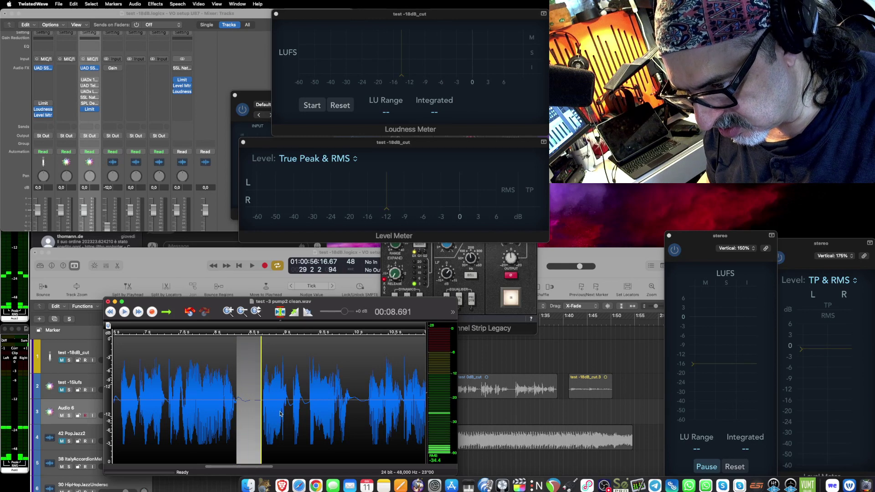
# Select and play the long pause between about 11.85 and 12.8 s to check its noise.
pyautogui.hscroll(10, 228, 416)
pyautogui.press('space')
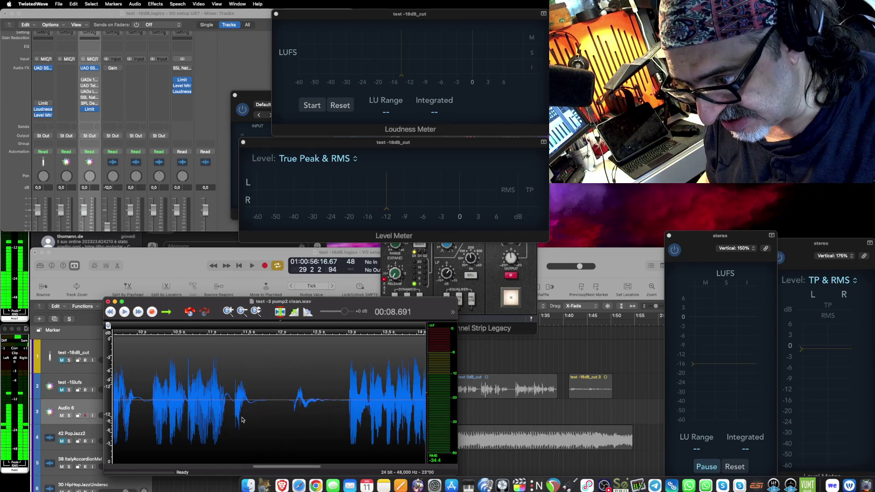
pyautogui.moveTo(316, 420); pyautogui.dragTo(251, 420)
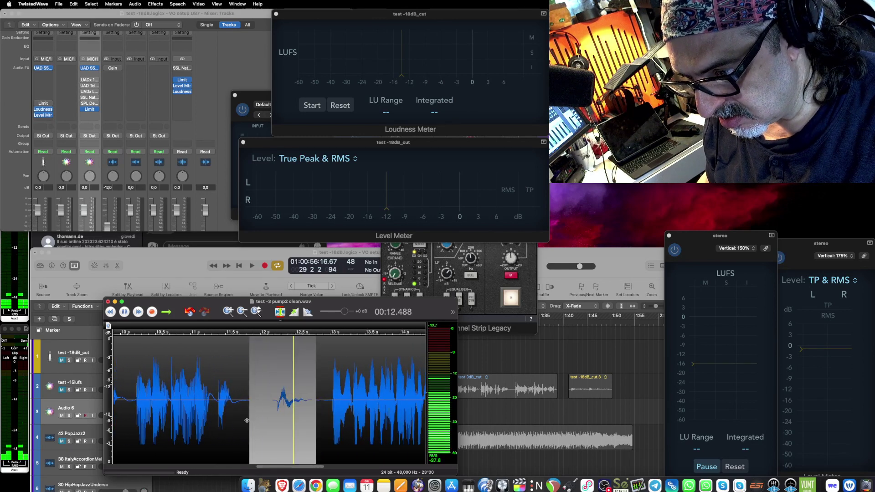
# Silence the long pause between about 11.85 and 12.8 s in test -3 pump2 clean.wav.
pyautogui.press('super+l')
pyautogui.click(202, 419)
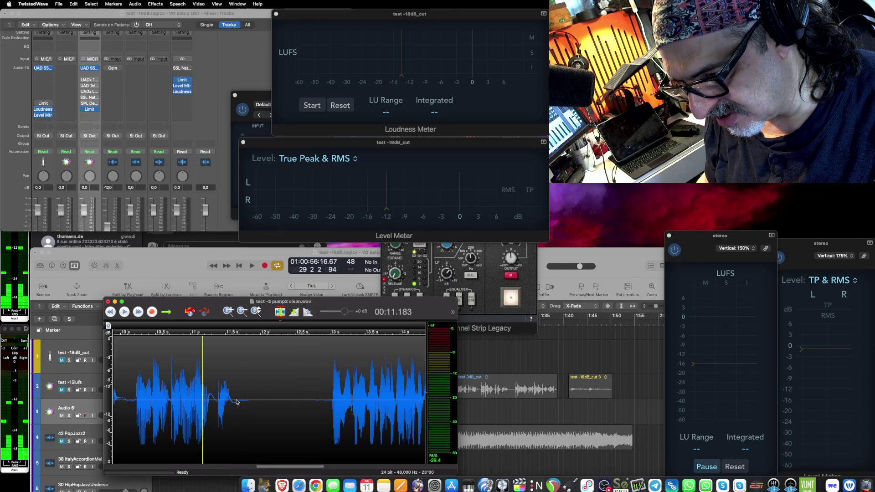
# Select and play the pause between about 19.8 and 20 s, then play the file to its end.
pyautogui.hscroll(10, 248, 405)
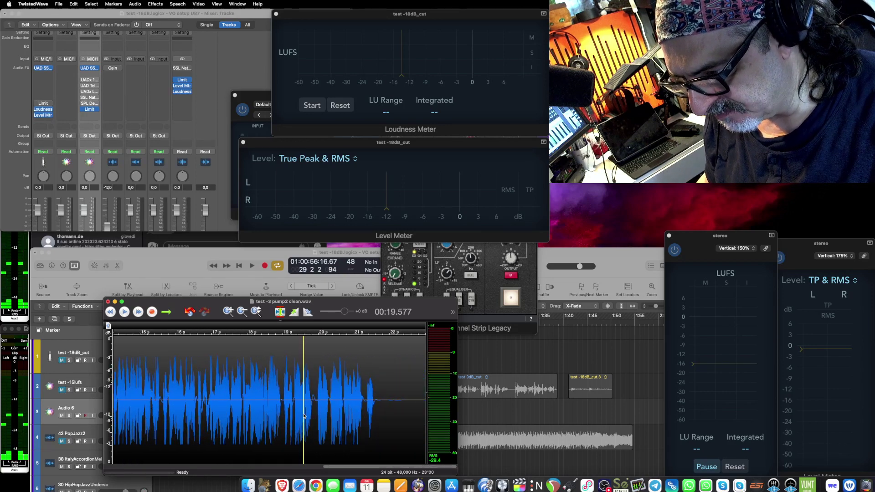
pyautogui.scroll(5, 304, 416)
pyautogui.moveTo(344, 407); pyautogui.dragTo(313, 414)
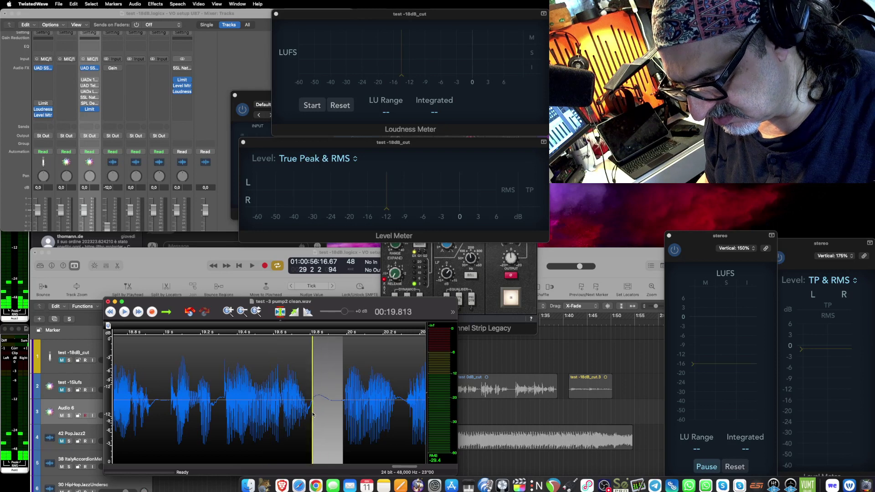
pyautogui.press('space')
pyautogui.hscroll(5, 315, 414)
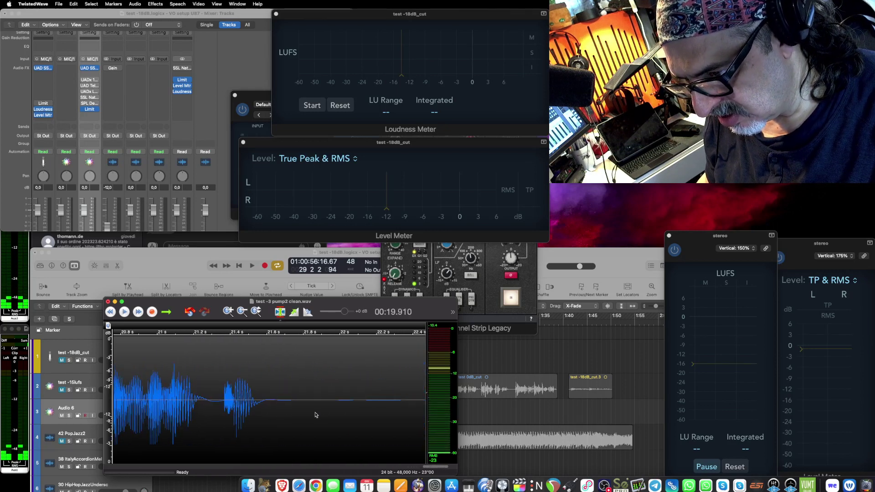
pyautogui.scroll(-3, 316, 415)
pyautogui.press('space')
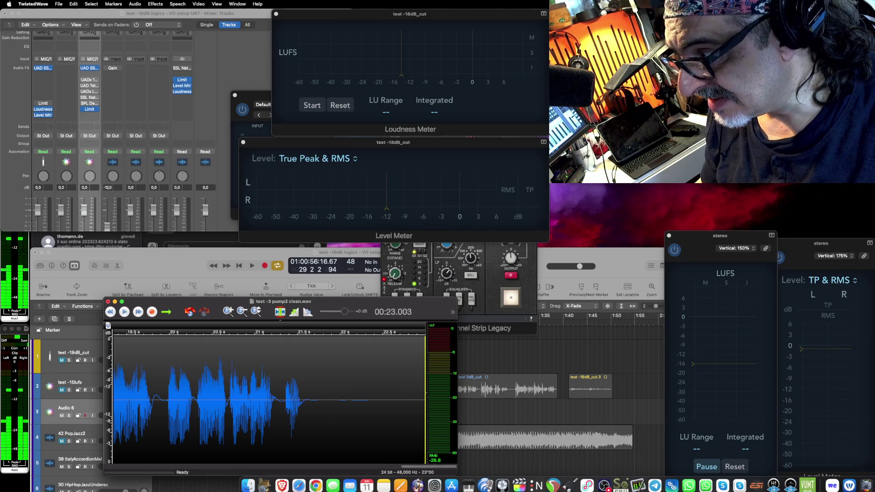
# Switch to test -3 pump1.wav and play its ending, then select and play the tail between about 21.7 and 22.1 s.
pyautogui.press('super+grave')
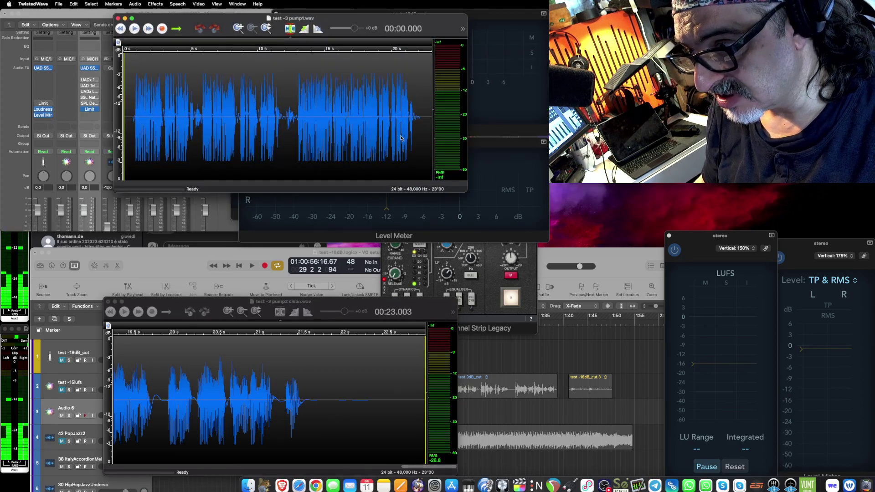
pyautogui.click(401, 137)
pyautogui.scroll(5, 402, 136)
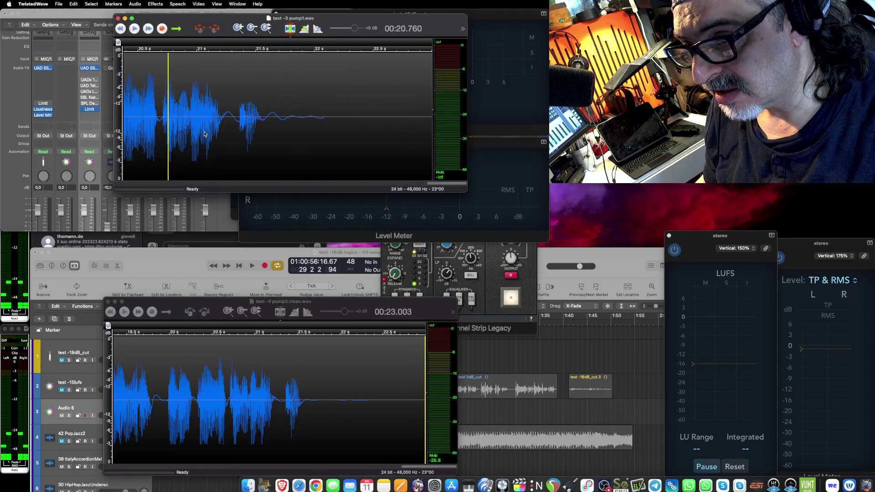
pyautogui.press('space')
pyautogui.click(325, 127)
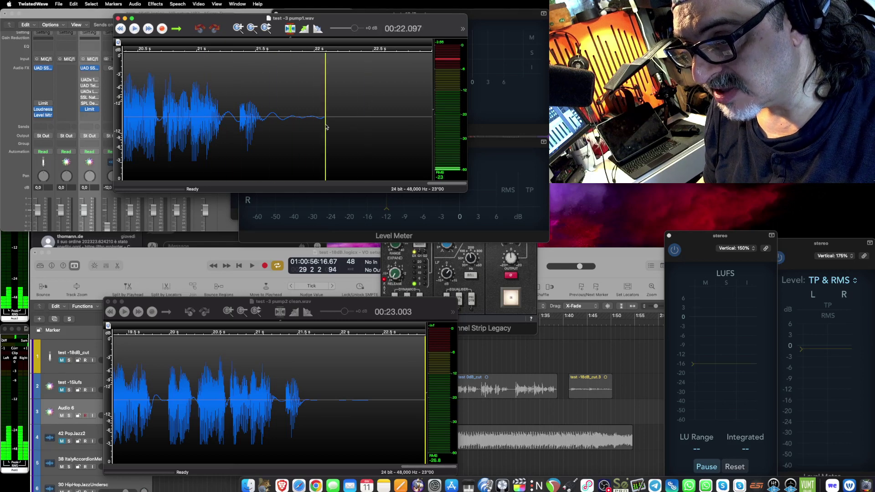
pyautogui.moveTo(325, 127); pyautogui.dragTo(280, 134)
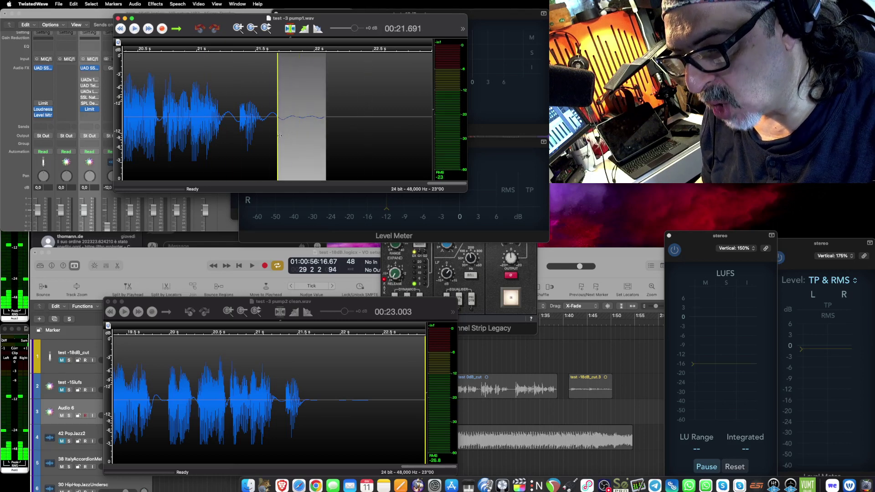
pyautogui.press('space')
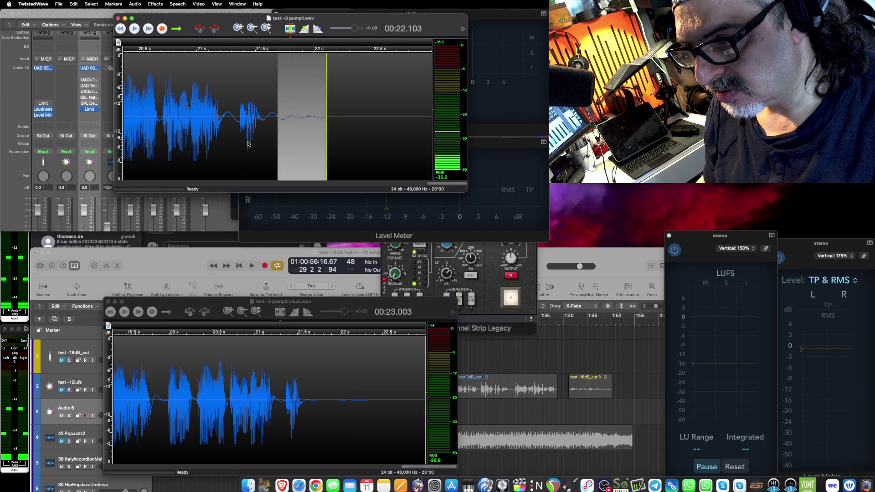
# Return to test -3 pump2 clean.wav, place the cursor in its tail at about 21.9 s, and show the whole waveform.
pyautogui.click(327, 413)
pyautogui.click(319, 417)
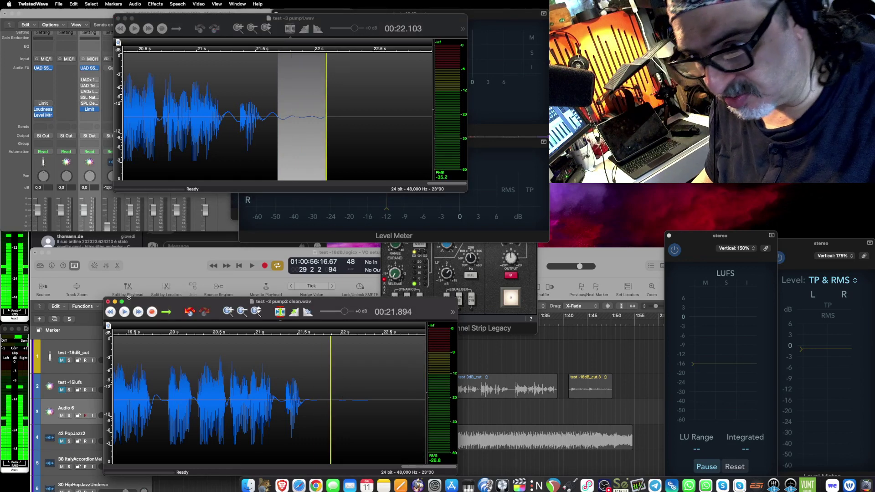
pyautogui.press('super+0')
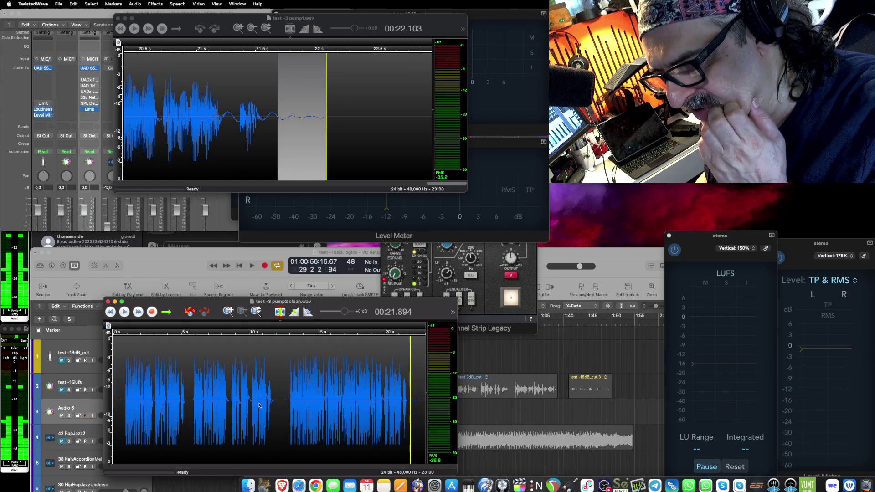
# Save and close test -3 pump2 clean.wav, then close test -3 pump1.wav.
pyautogui.click(108, 302)
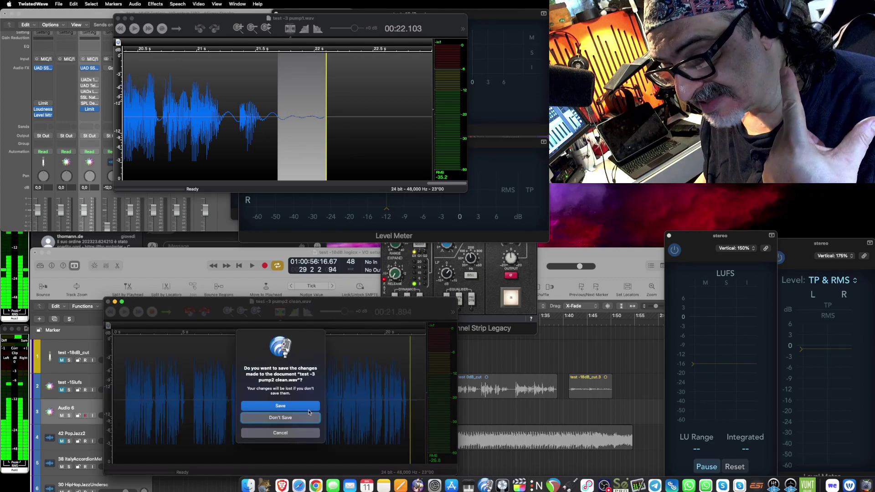
pyautogui.click(310, 407)
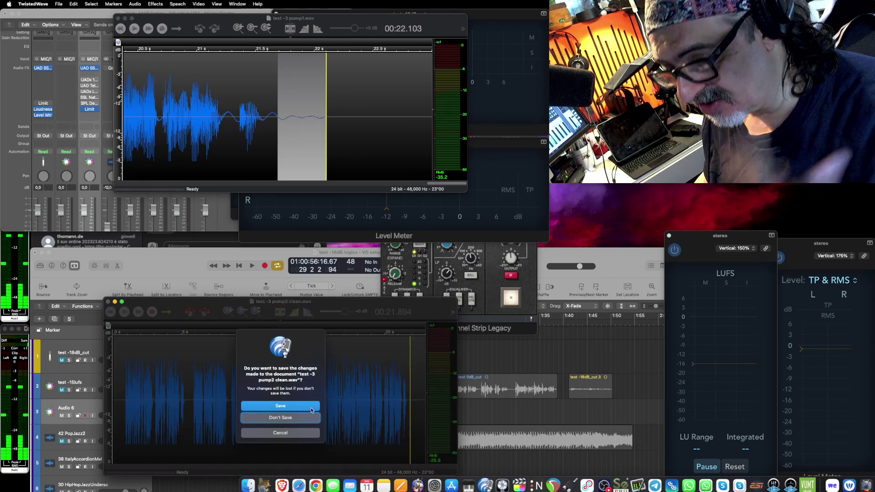
pyautogui.click(117, 19)
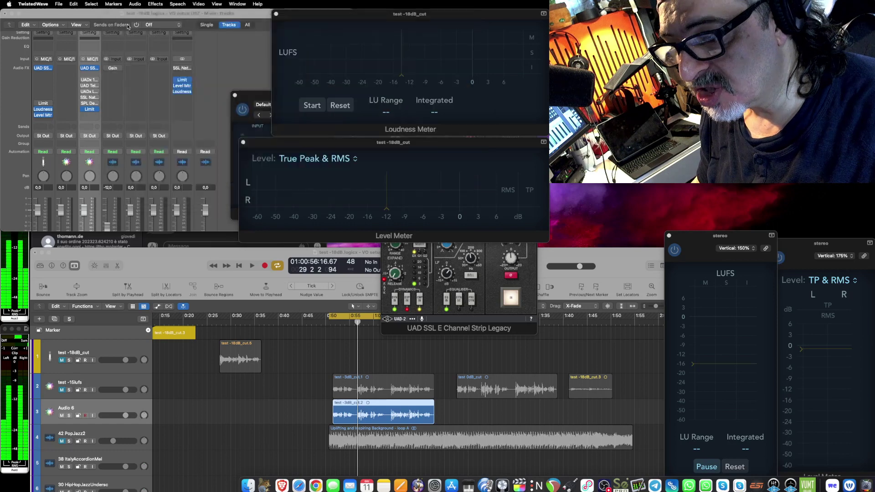
# Quit TwistedWave and import test -3 pump2 clean.wav into Logic Pro, placing it after the last clip on the test -15lufs track.
pyautogui.press('super+Left')
pyautogui.press('super+Left')
pyautogui.press('super+Left')
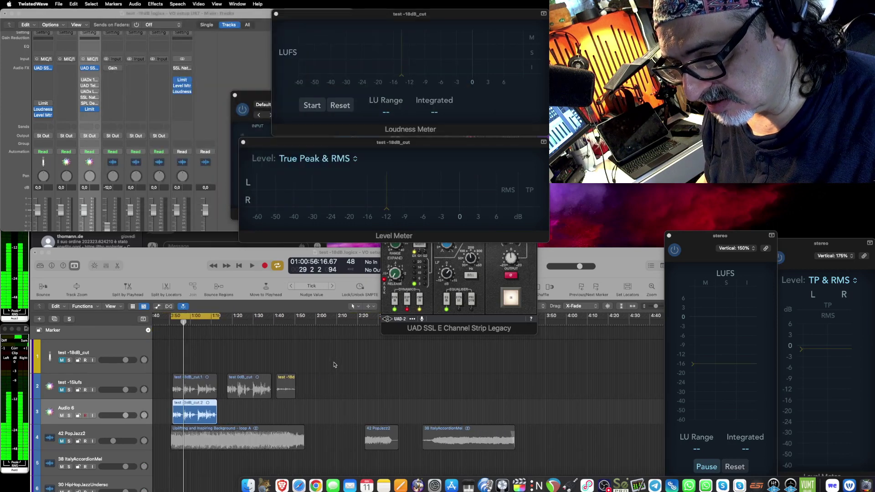
pyautogui.press('super+q')
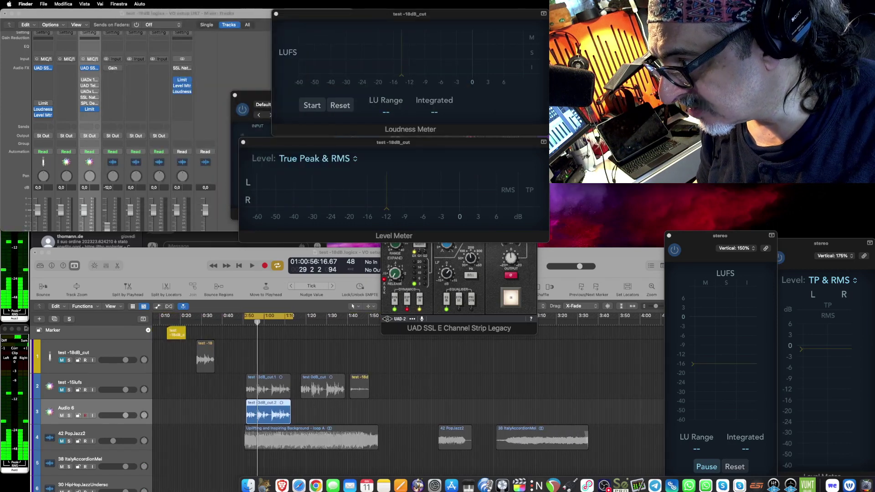
pyautogui.moveTo(593, 210); pyautogui.dragTo(323, 410)
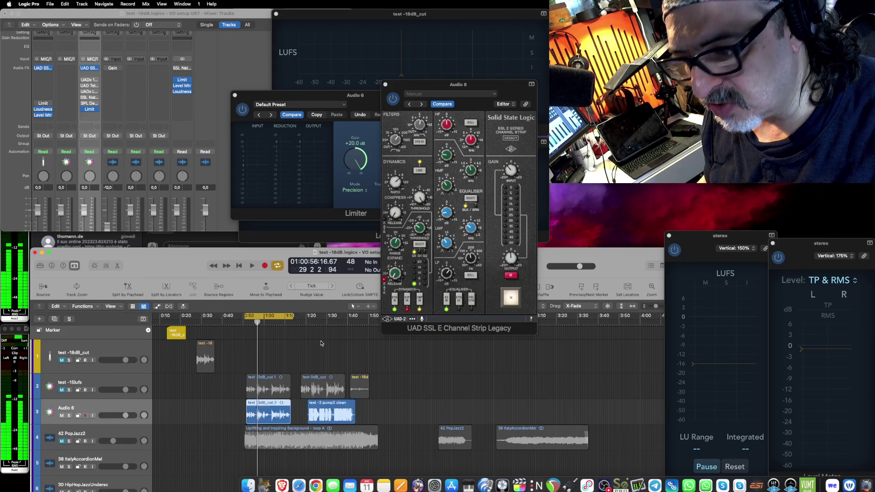
pyautogui.moveTo(333, 411); pyautogui.dragTo(404, 390)
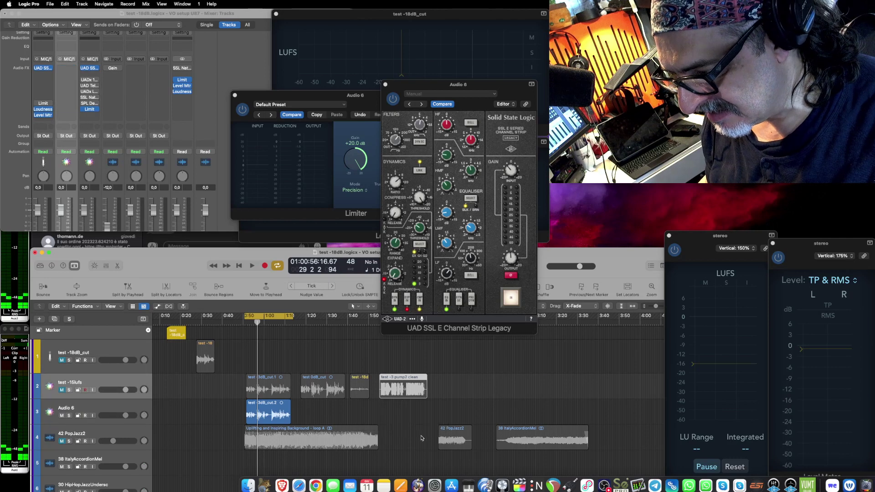
# Move the background music on the 42 PopJazz2 track so it starts beneath the test -3 pump2 clean clip, and hide the plug-in windows.
pyautogui.moveTo(422, 438); pyautogui.dragTo(507, 431)
pyautogui.moveTo(451, 430)
pyautogui.mouseDown()
pyautogui.moveTo(431, 431)
pyautogui.moveTo(450, 430)
pyautogui.mouseUp()
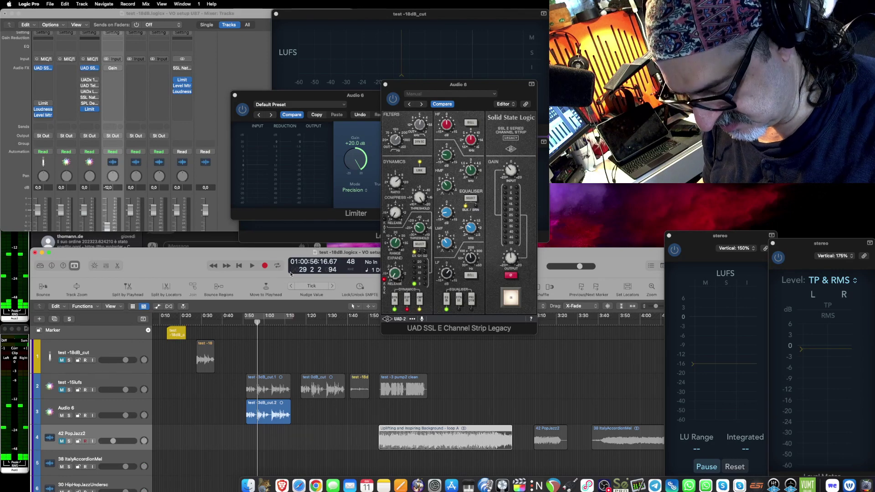
pyautogui.press('v')
pyautogui.scroll(10, 396, 346)
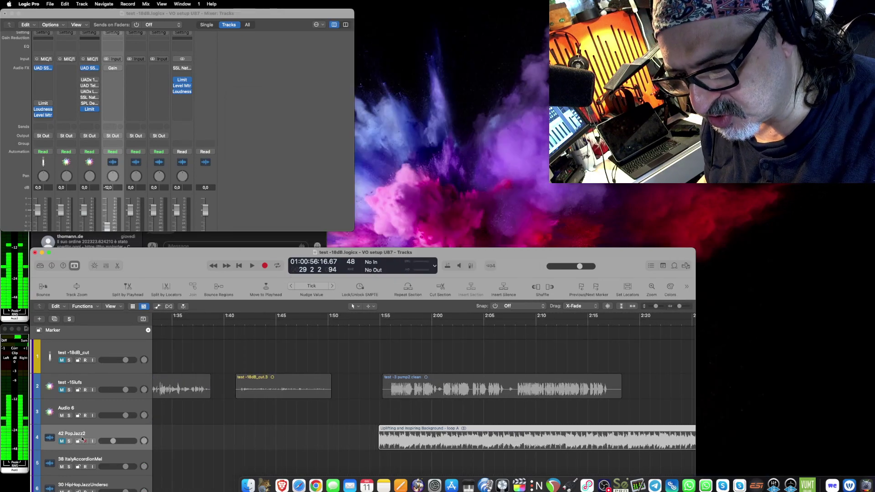
# Unmute the test -15lufs and 42 PopJazz2 tracks and play the cleaned voice together with the background music.
pyautogui.click(61, 395)
pyautogui.keyDown('shift'); pyautogui.click(62, 441); pyautogui.keyUp('shift')
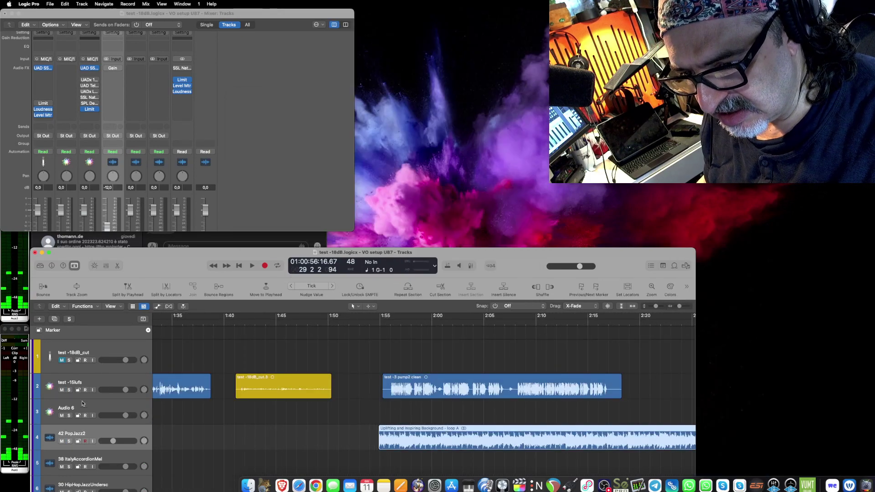
pyautogui.click(90, 387)
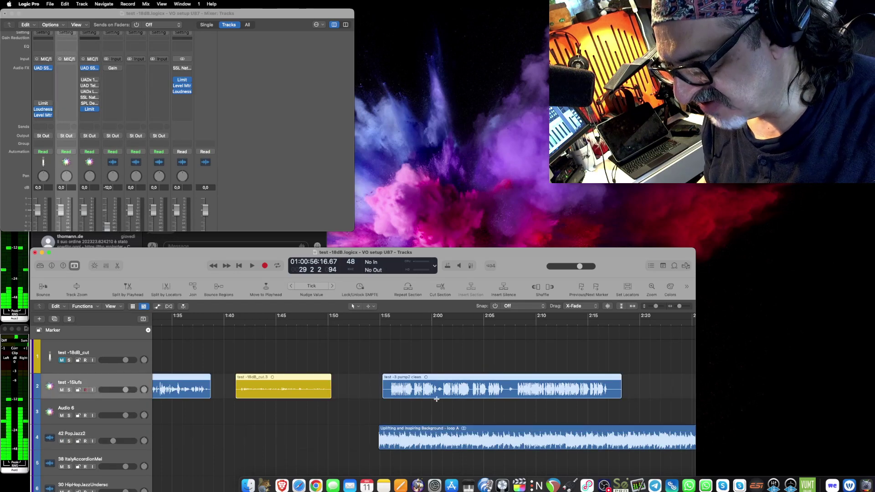
pyautogui.scroll(-1, 411, 402)
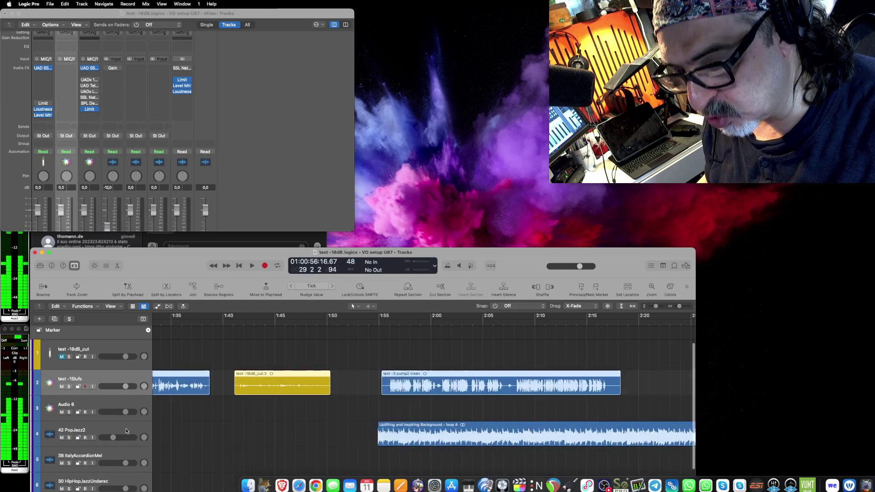
pyautogui.click(113, 439)
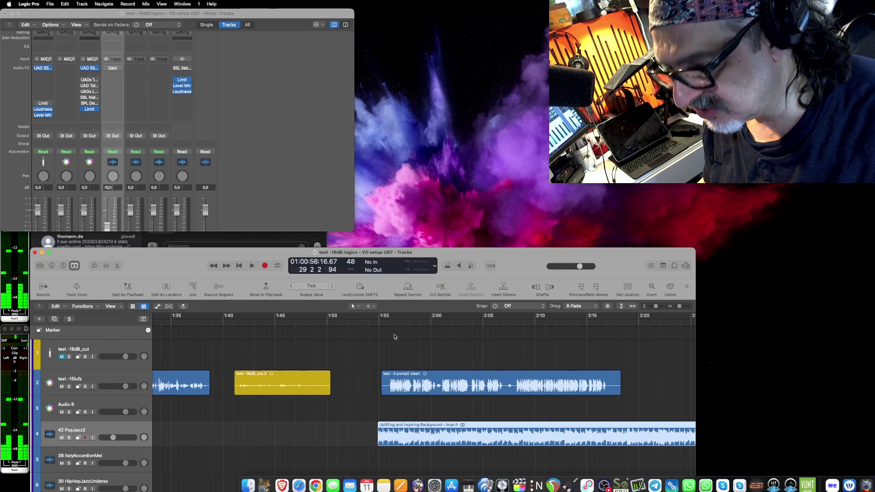
pyautogui.press('space')
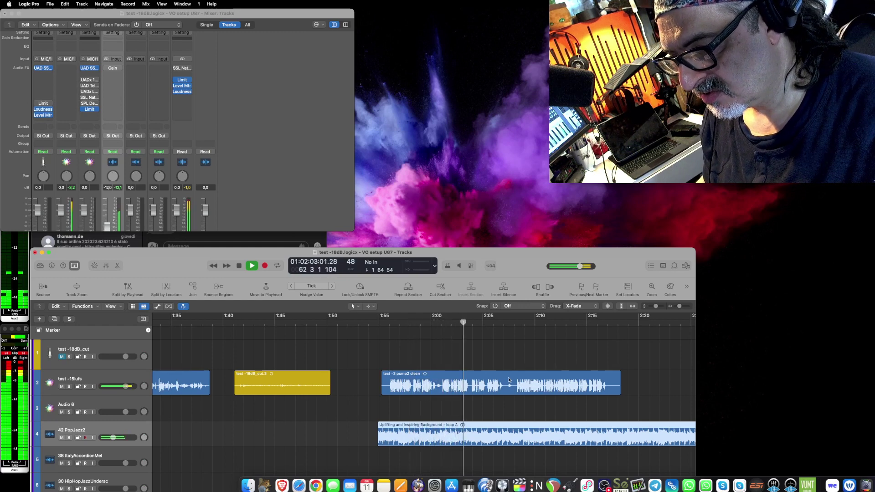
pyautogui.press('space')
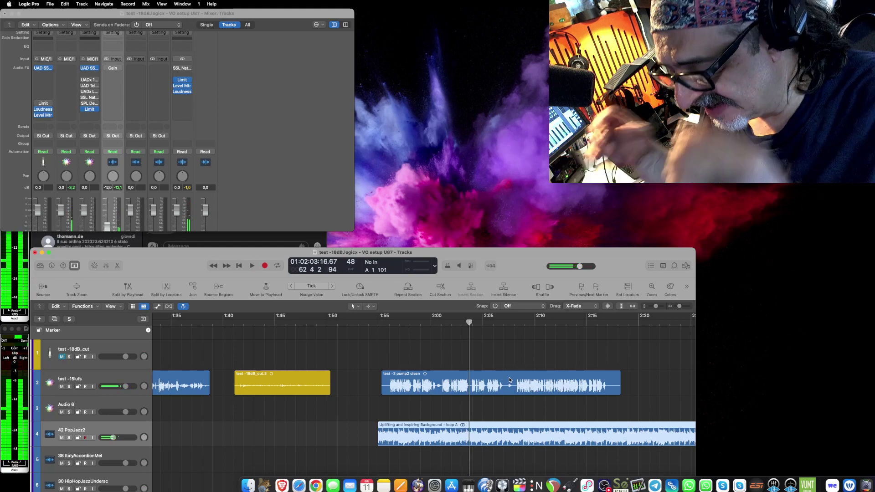
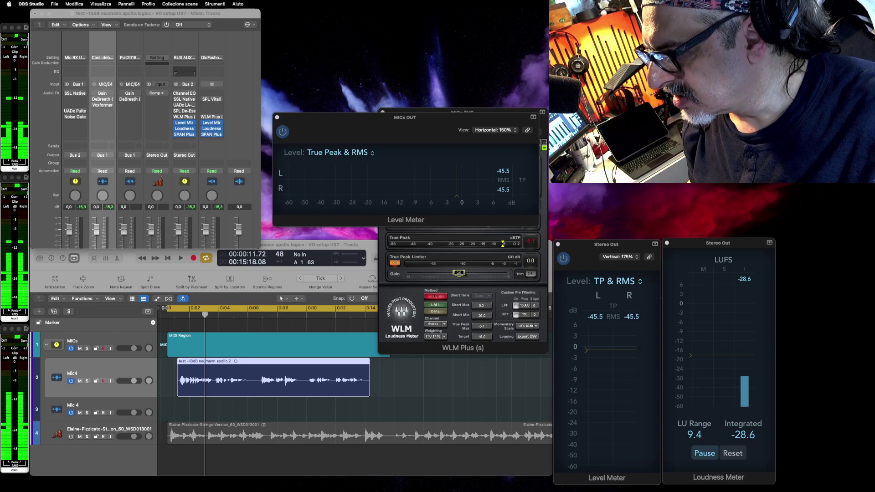
# Switch to TwistedWave and crop test -18dB neumann apollo.wav to the last take, about 14.8 s long.
pyautogui.press('super+Tab')
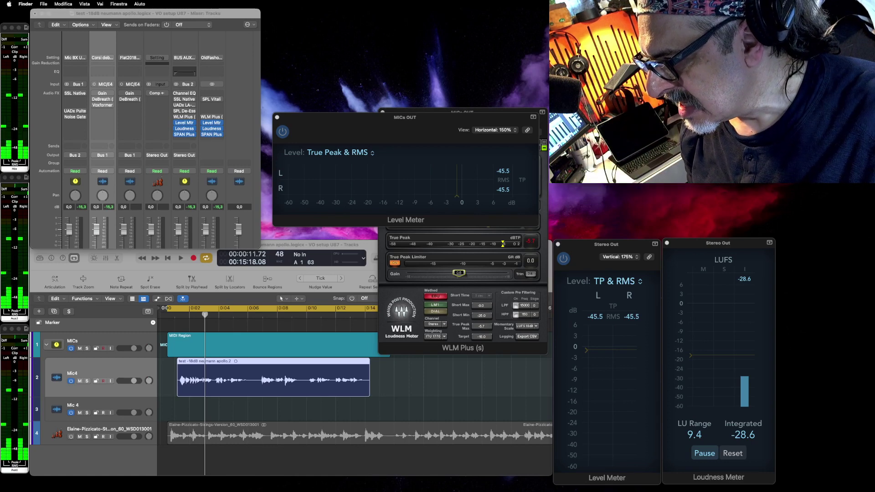
pyautogui.press('super+Tab')
pyautogui.scroll(5, 222, 135)
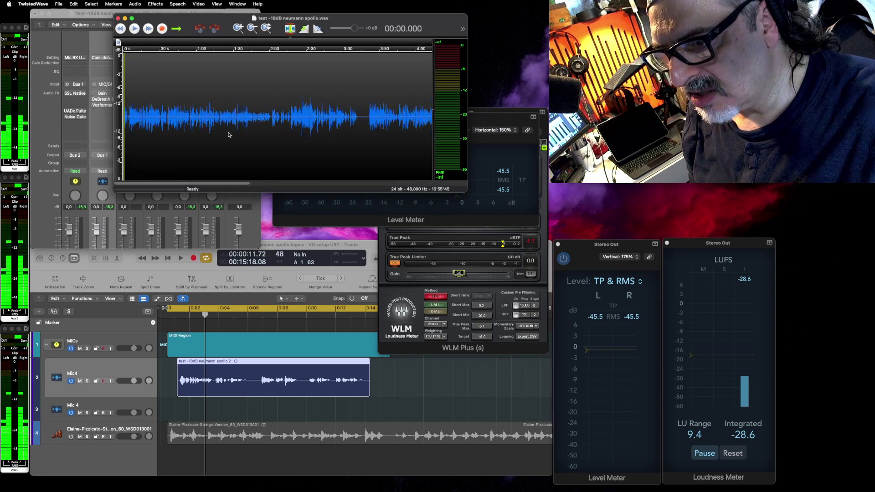
pyautogui.scroll(10, 315, 123)
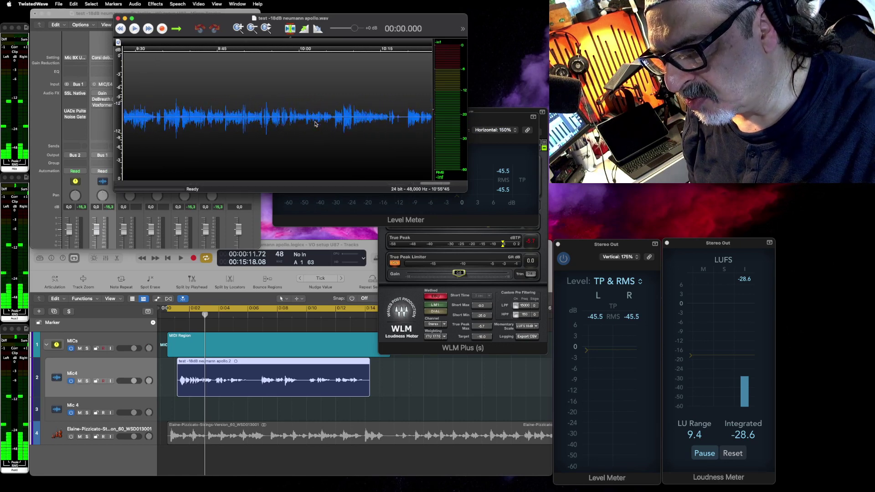
pyautogui.scroll(-2, 315, 124)
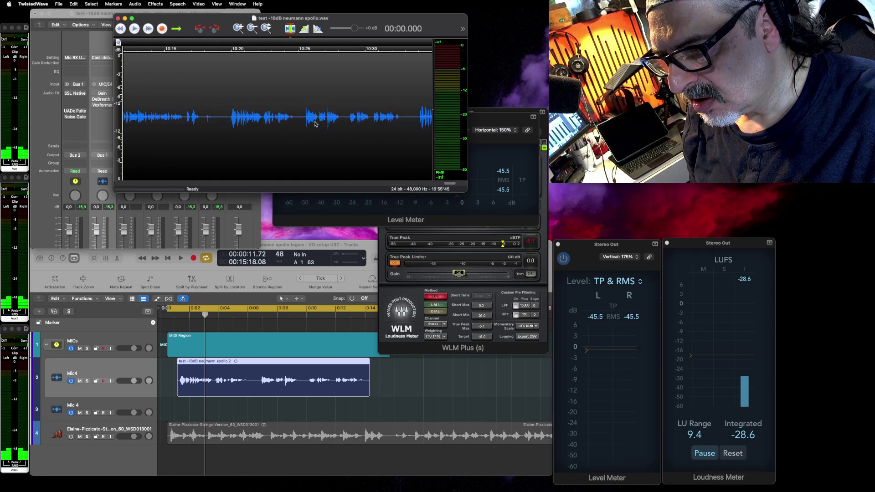
pyautogui.moveTo(417, 124); pyautogui.dragTo(219, 135)
pyautogui.press('super+t')
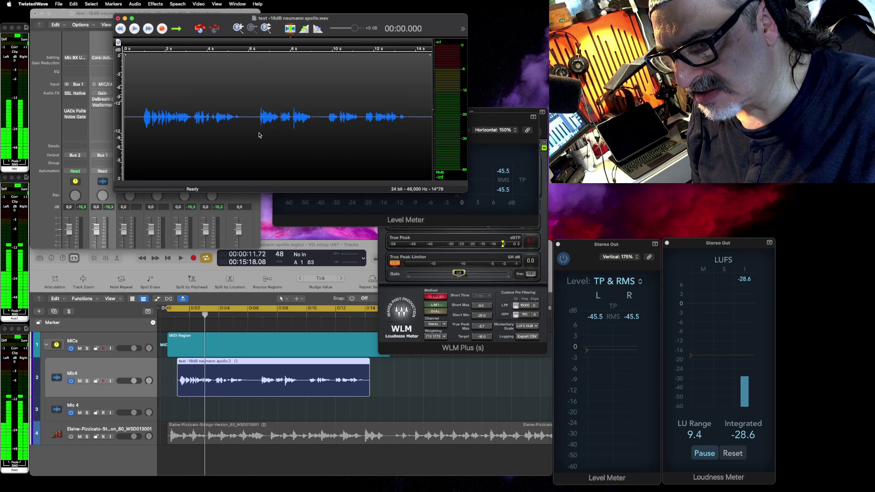
# Play the cropped take, normalize the whole file to a 0 dB peak value with a maximum gain of 30 dB, and play it again.
pyautogui.press('space')
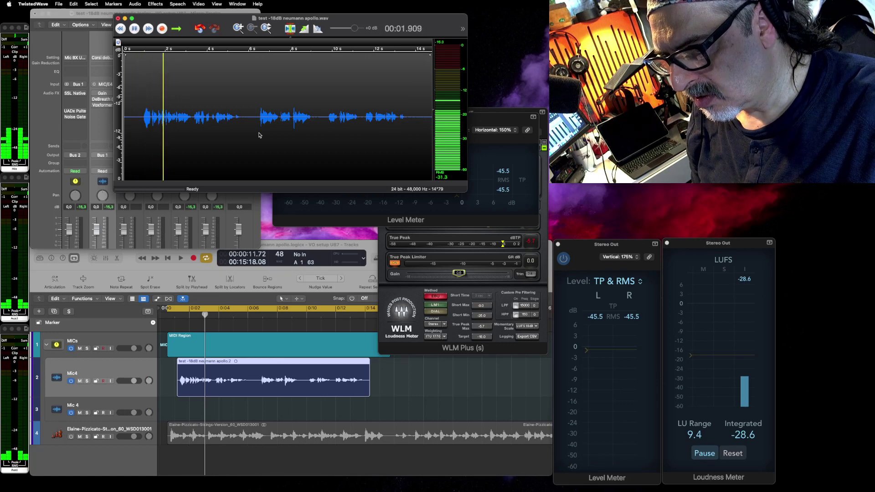
pyautogui.press('super+a')
pyautogui.press('super+shift+n')
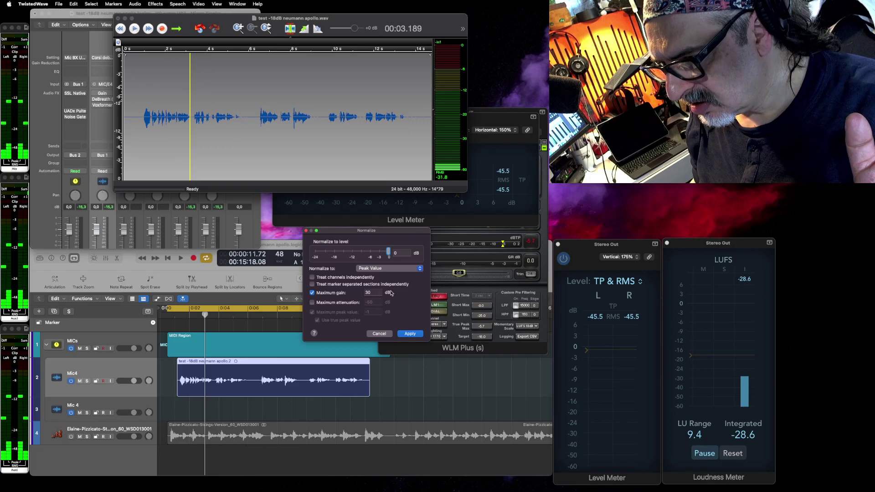
pyautogui.click(409, 334)
pyautogui.scroll(3, 235, 122)
pyautogui.press('space')
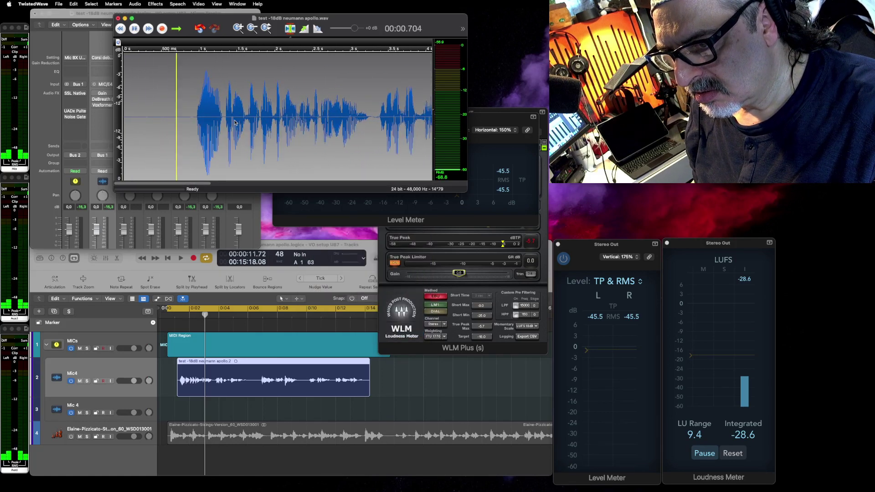
pyautogui.scroll(-3, 237, 125)
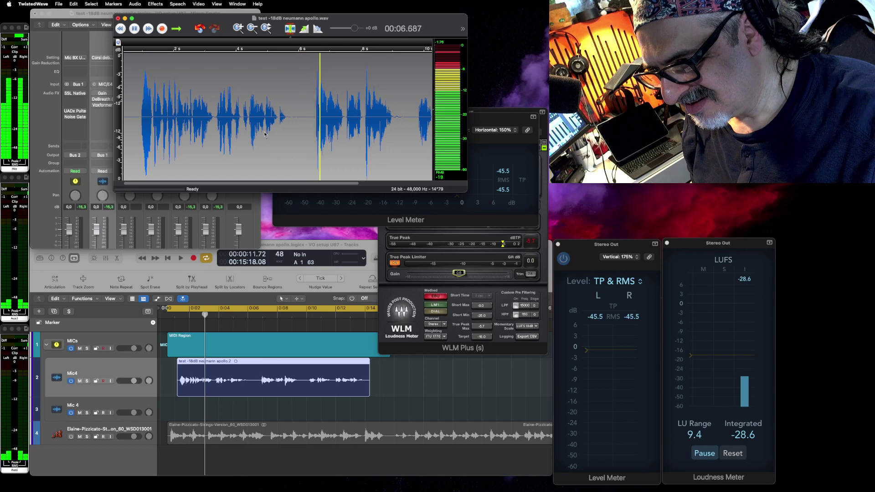
pyautogui.press('space')
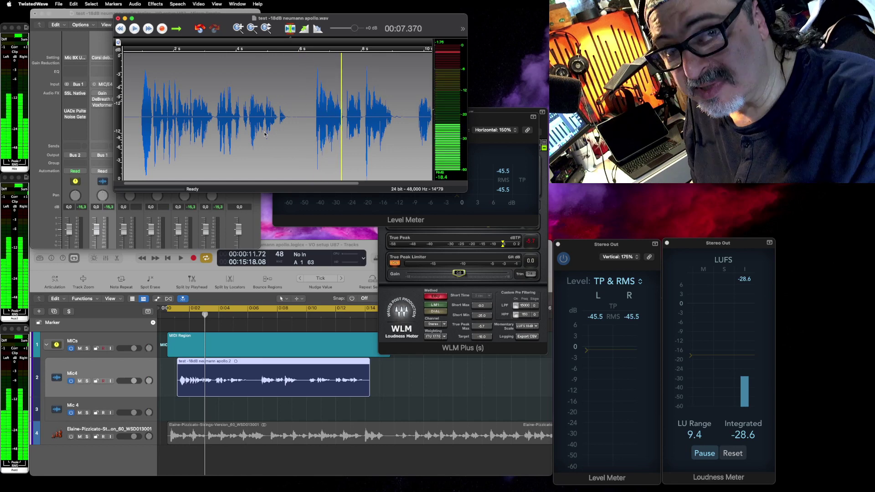
# Select the pause just before the second phrase and play it to check the background noise after normalizing.
pyautogui.click(315, 117)
pyautogui.moveTo(315, 118); pyautogui.dragTo(289, 128)
pyautogui.press('space')
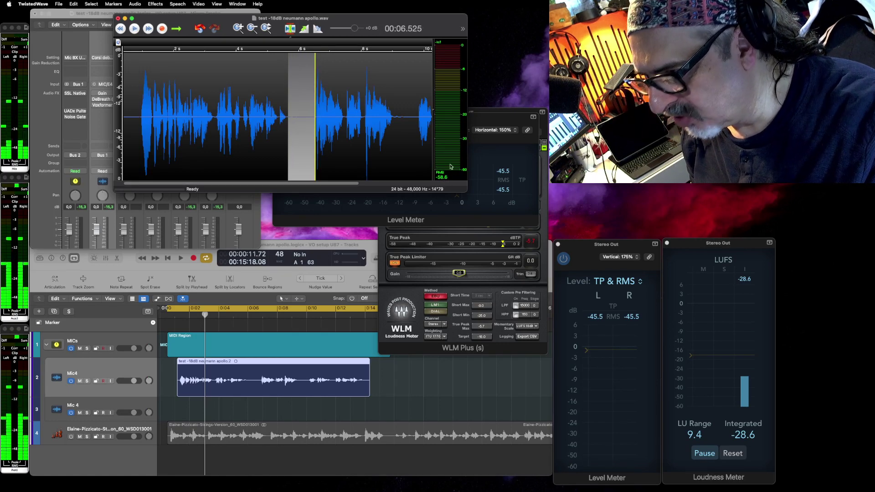
pyautogui.scroll(-3, 346, 127)
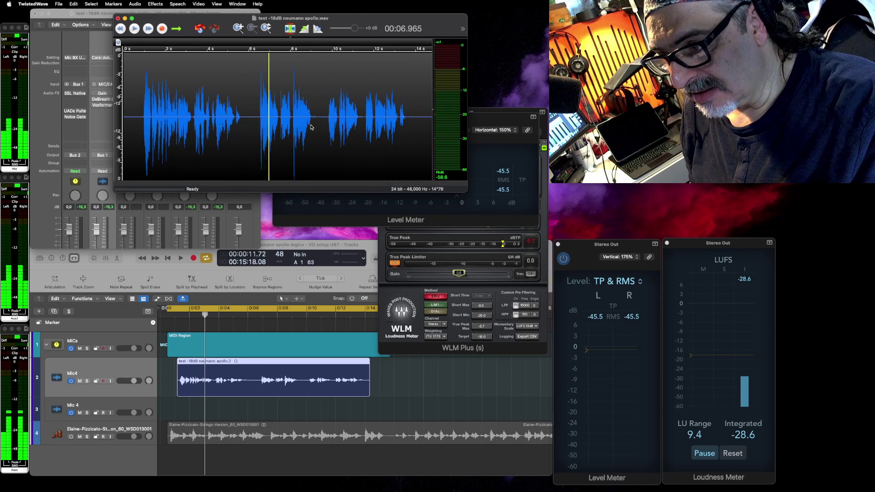
# Close test -18dB neumann apollo.wav without saving and enlarge the Logic Pro mixer window to show the full channel strips.
pyautogui.click(118, 19)
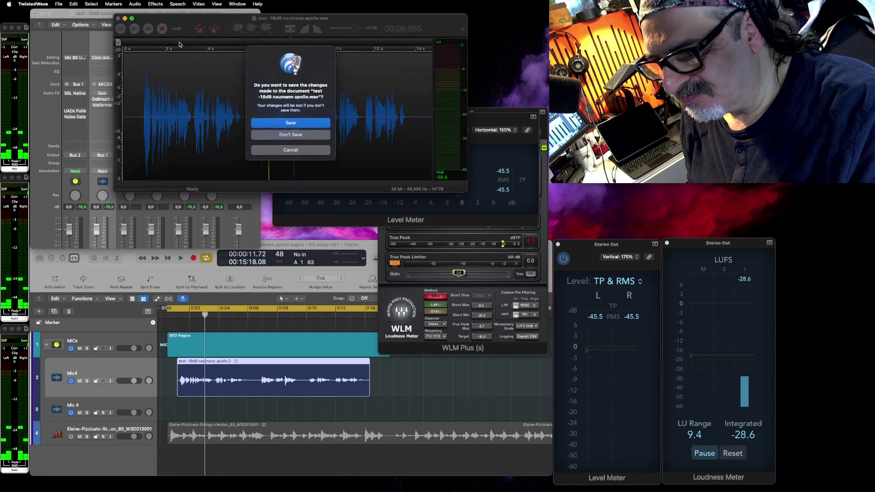
pyautogui.click(299, 135)
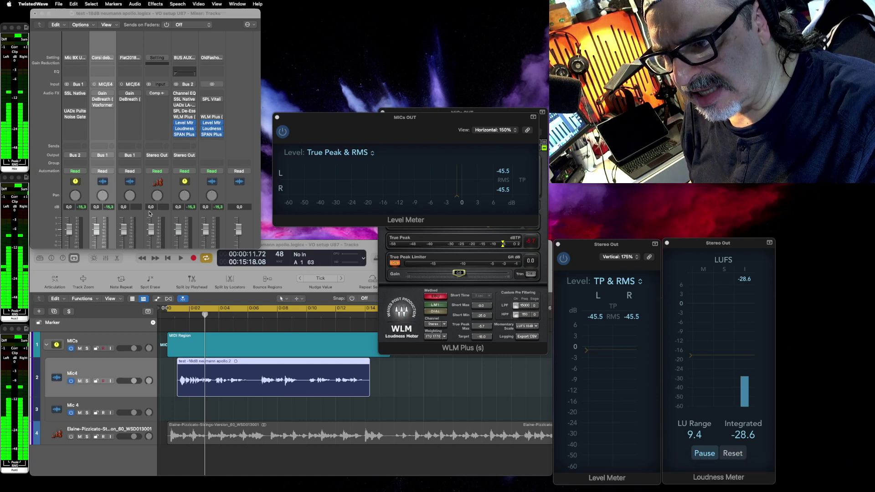
pyautogui.scroll(-4, 253, 211)
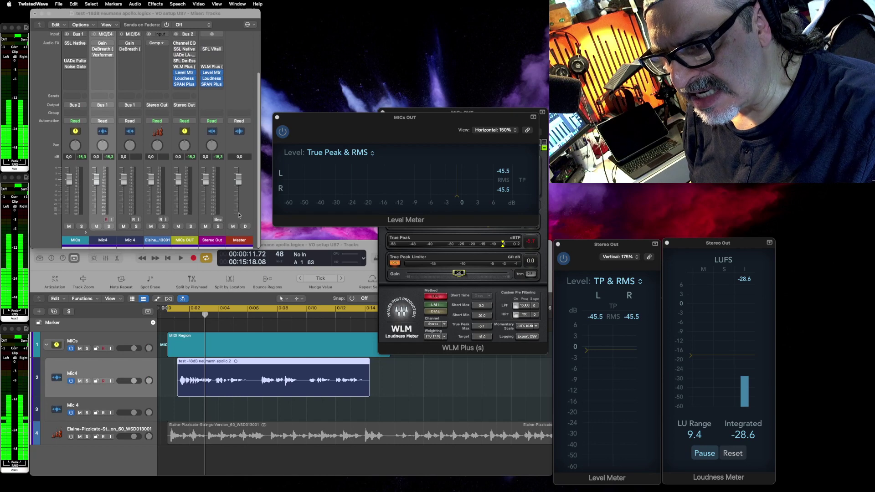
pyautogui.moveTo(259, 250); pyautogui.dragTo(276, 287)
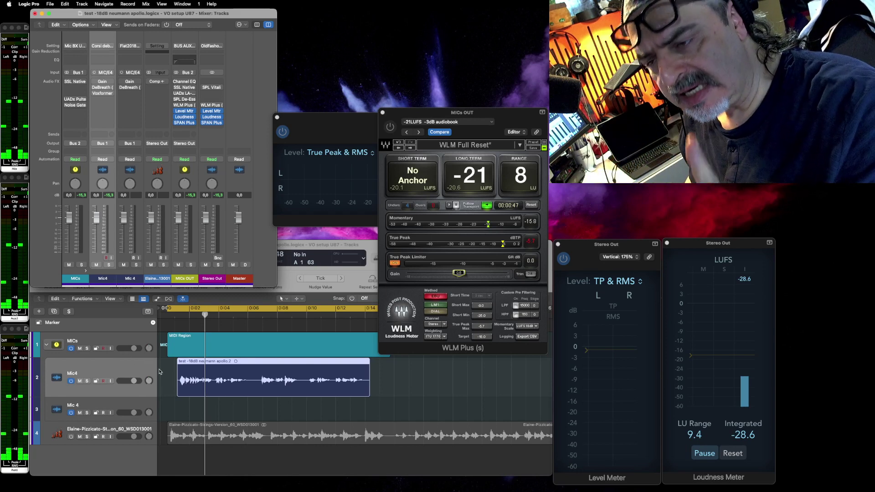
# Enable and open SSL Native Channel Strip 2 on the MICs channel and play the voice from the start through it.
pyautogui.click(75, 81)
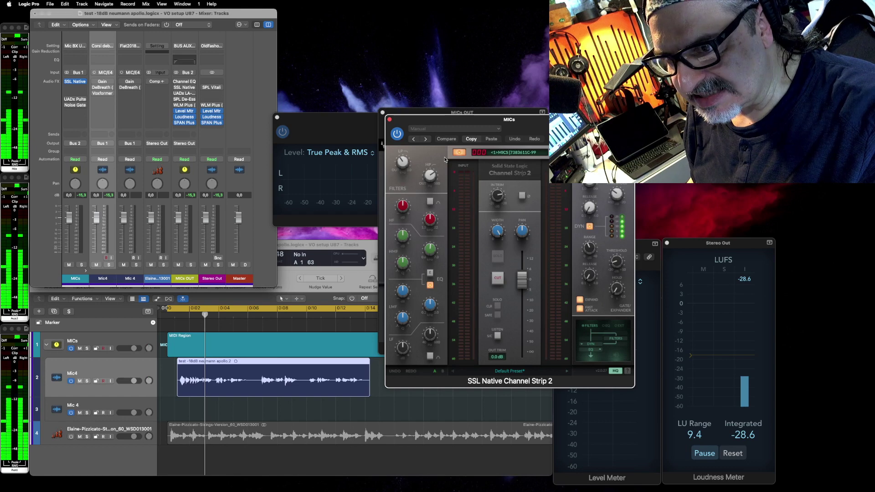
pyautogui.moveTo(446, 125); pyautogui.dragTo(318, 121)
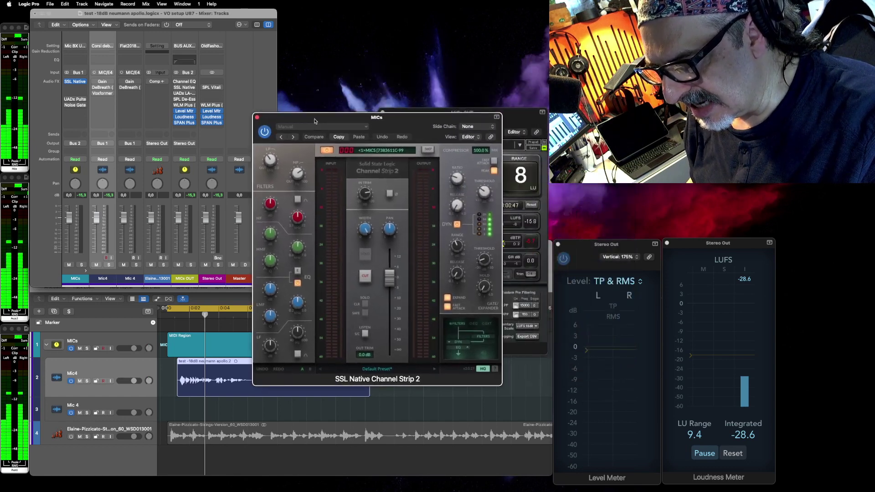
pyautogui.press('Return')
pyautogui.press('space')
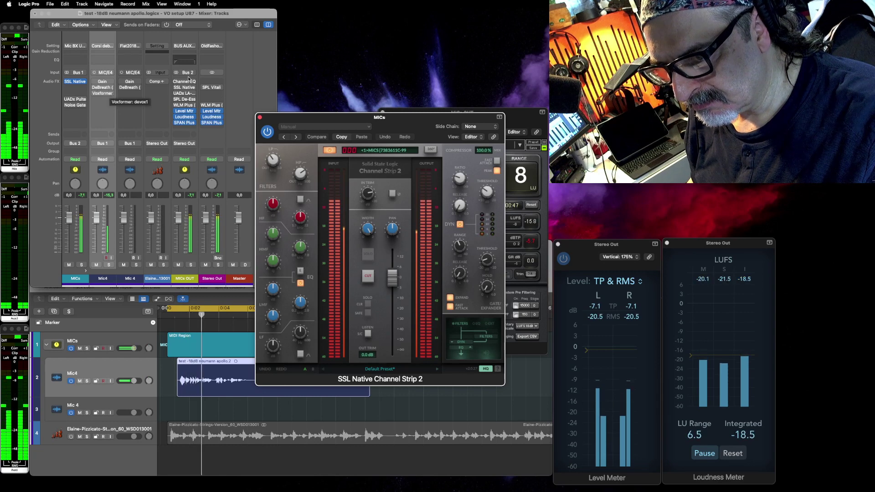
pyautogui.press('space')
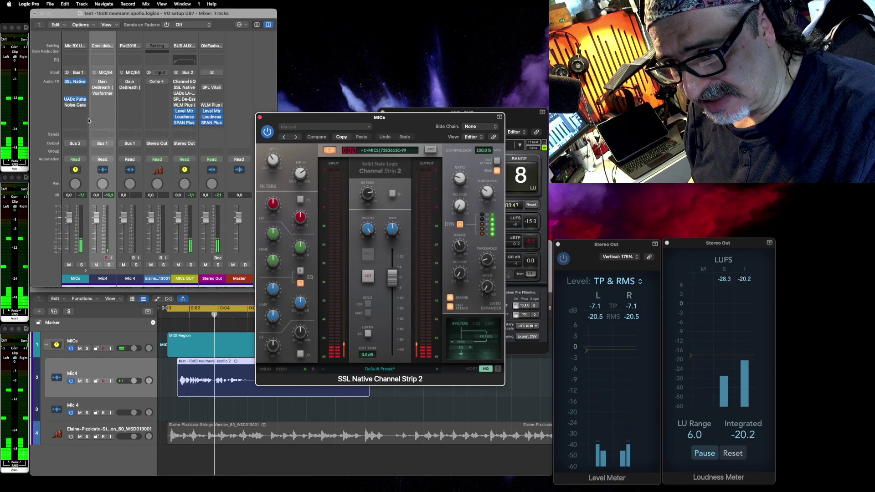
# Open the enabled UADx Pultec EQP-1A EQ on the MICs channel to view its settings, and close both MICs plug-in windows.
pyautogui.click(75, 99)
pyautogui.moveTo(603, 133); pyautogui.dragTo(429, 199)
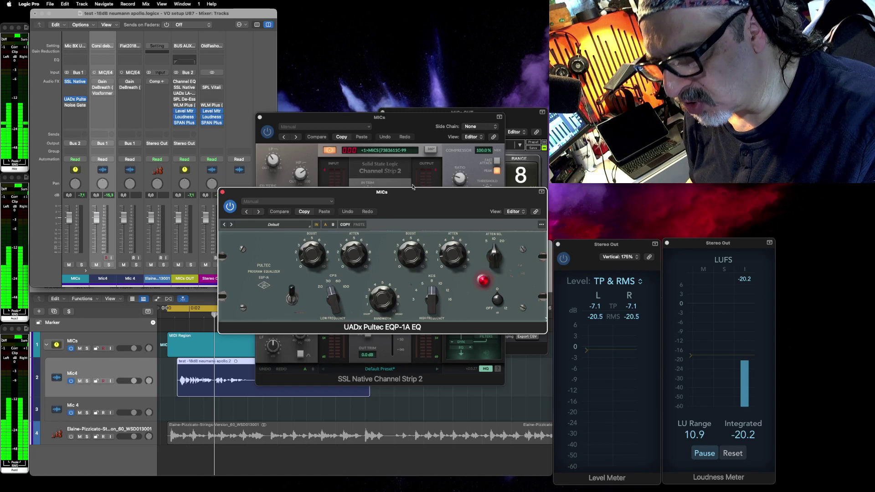
pyautogui.click(223, 192)
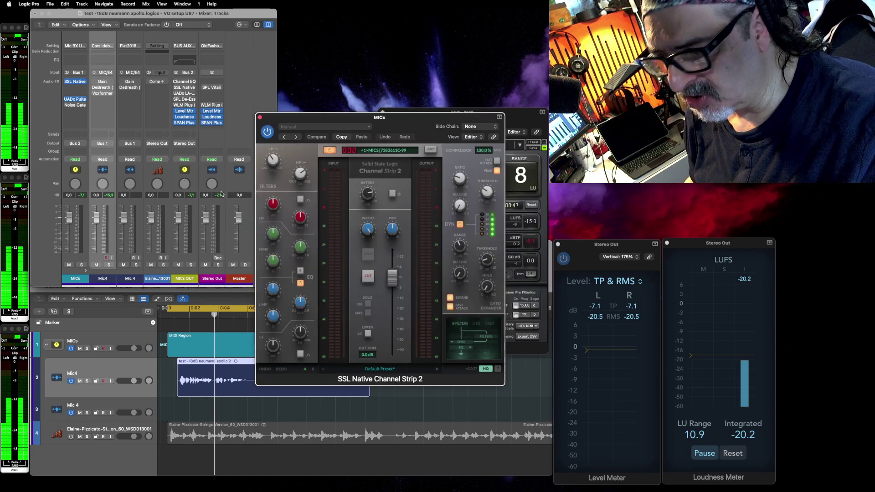
pyautogui.click(260, 118)
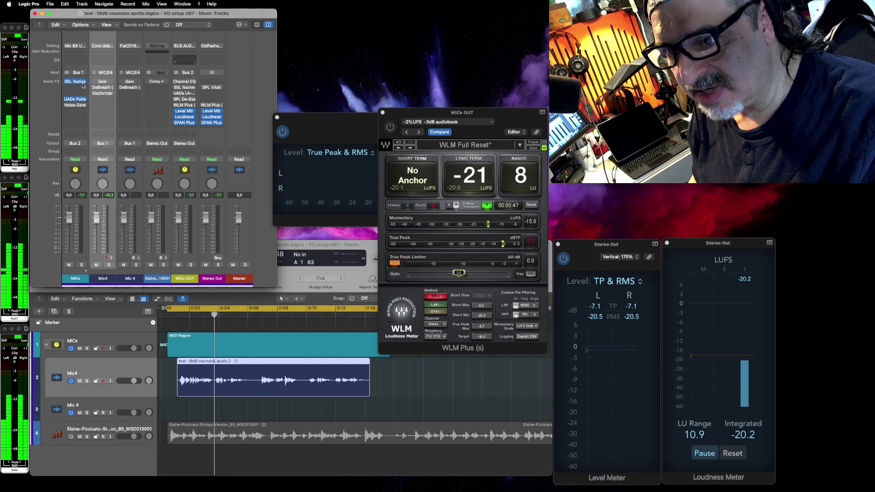
# Enable Channel EQ on MICs OUT, set the low cut to 51.5 Hz and the high cut to 14400 Hz, and play the voice through it.
pyautogui.click(184, 83)
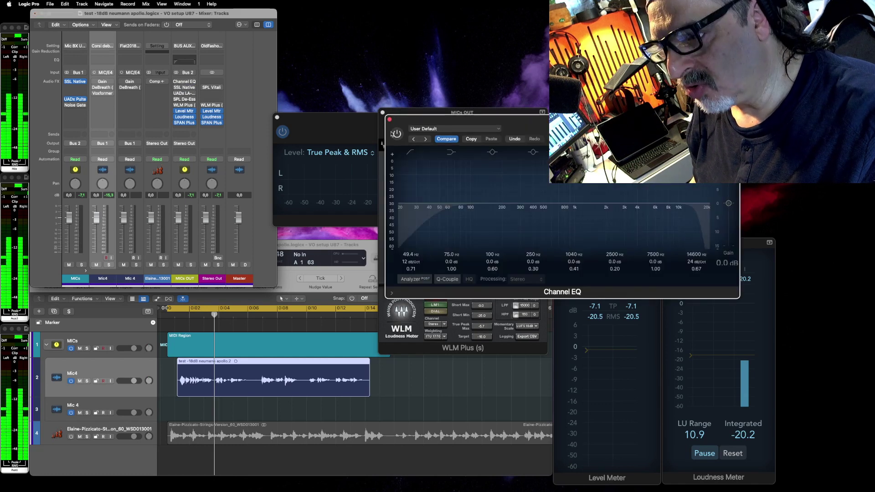
pyautogui.moveTo(410, 120); pyautogui.dragTo(233, 151)
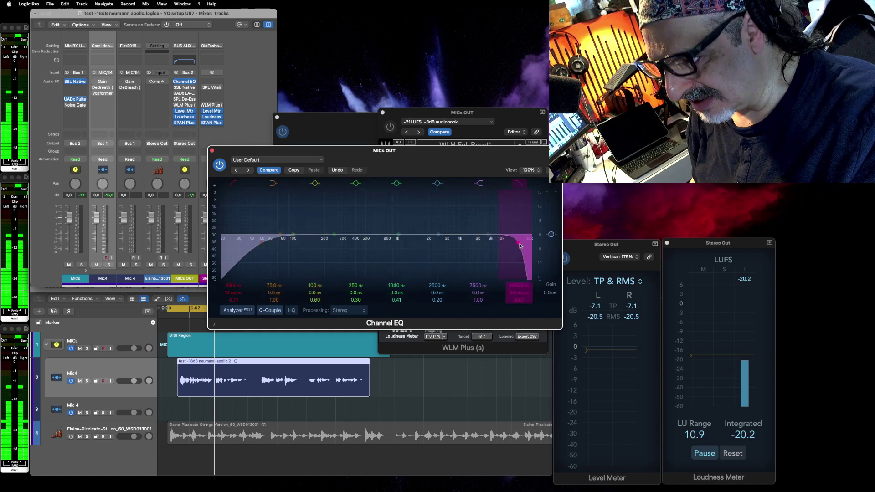
pyautogui.moveTo(518, 247); pyautogui.dragTo(512, 247)
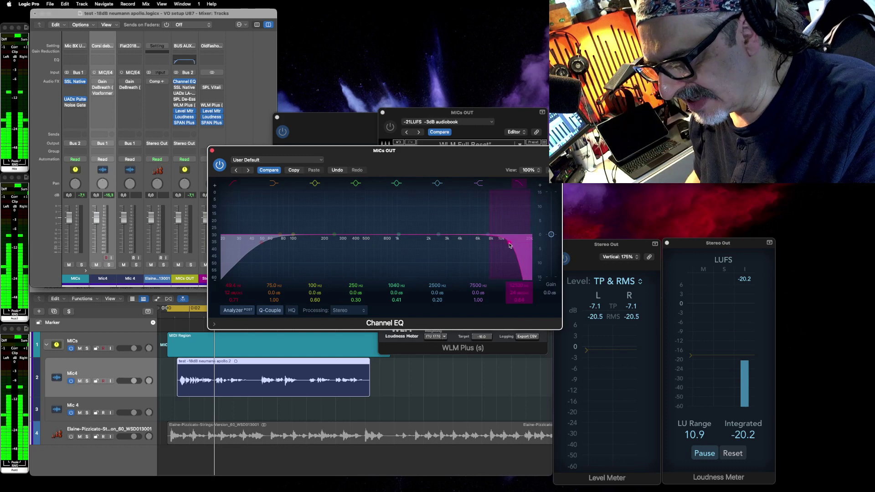
pyautogui.moveTo(513, 245); pyautogui.dragTo(517, 244)
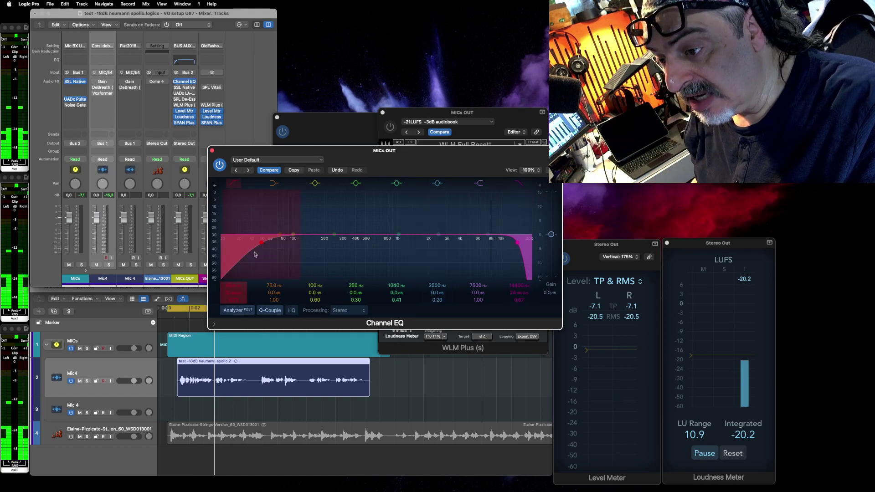
pyautogui.moveTo(262, 245)
pyautogui.mouseDown()
pyautogui.moveTo(274, 245)
pyautogui.moveTo(266, 246)
pyautogui.mouseUp()
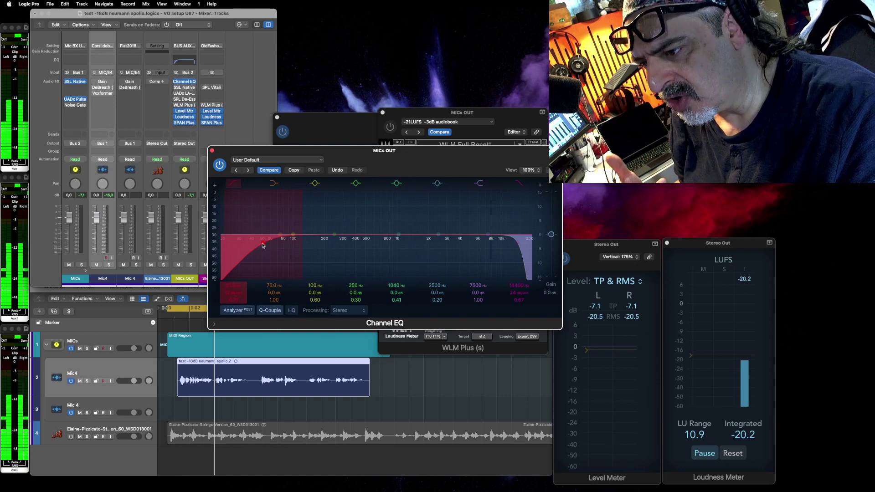
pyautogui.press('Return')
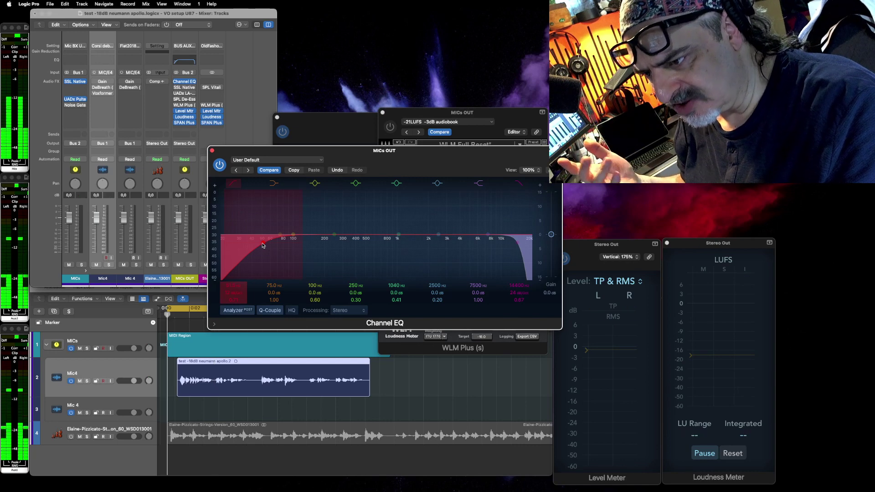
pyautogui.press('space')
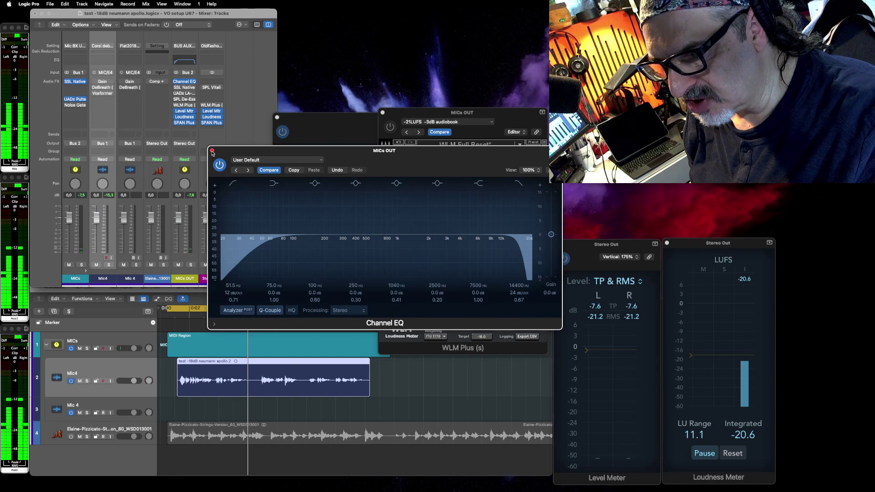
pyautogui.click(212, 150)
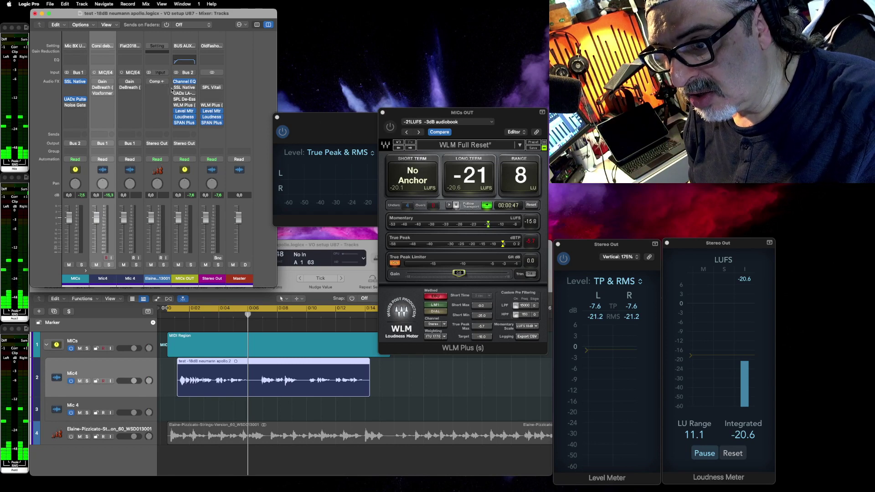
# Enable SSL Native Bus Compressor 2 on MICs OUT and fine-tune its threshold while the voice plays.
pyautogui.click(185, 87)
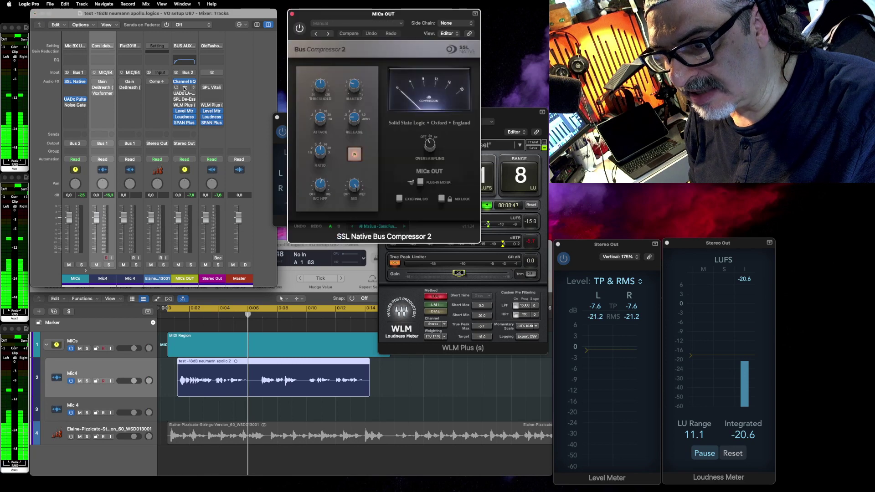
pyautogui.press('space')
pyautogui.press('space')
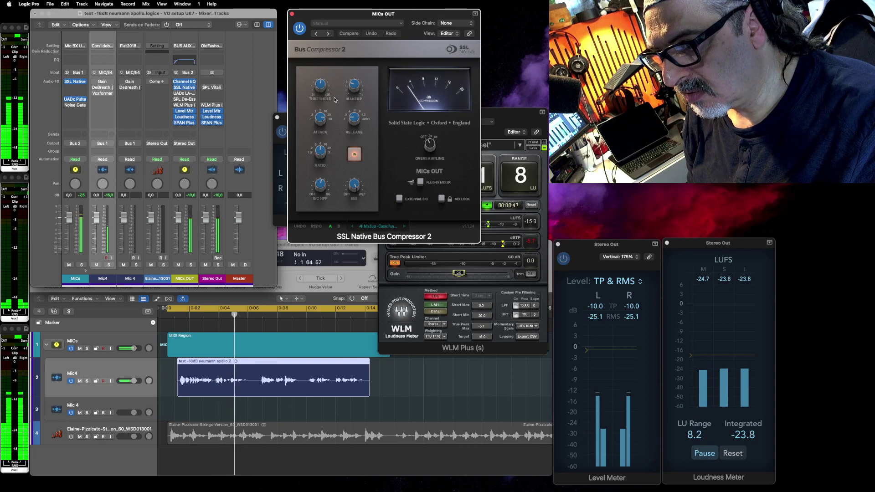
pyautogui.moveTo(321, 85); pyautogui.dragTo(324, 83)
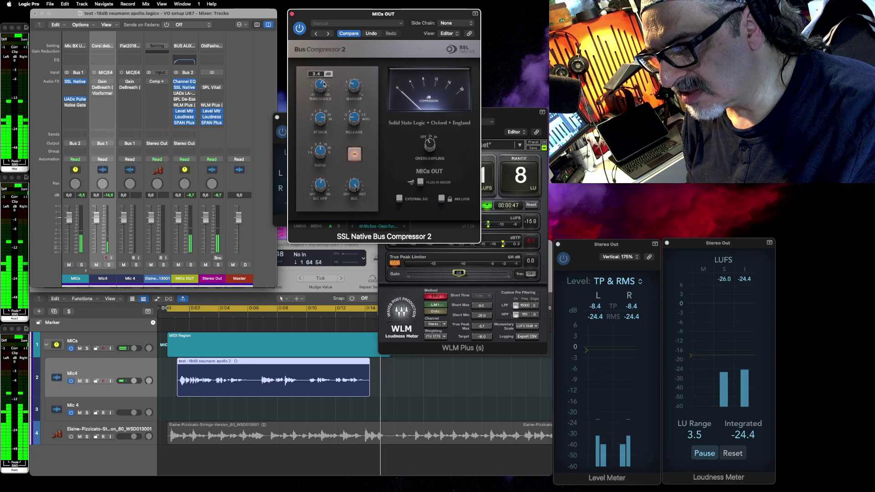
pyautogui.moveTo(324, 84); pyautogui.dragTo(326, 83)
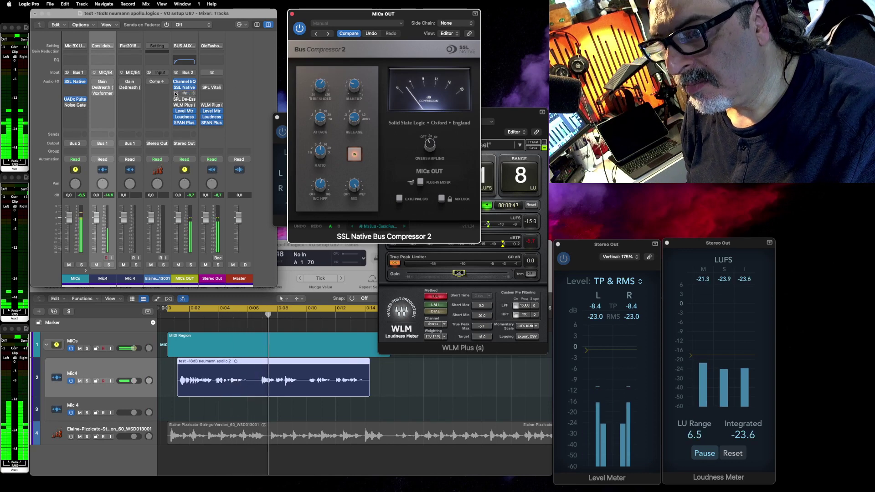
# Enable UADx LA-2A Gray Compressor on MICs OUT, adjust its gain slightly while the voice plays, and close its window.
pyautogui.click(184, 93)
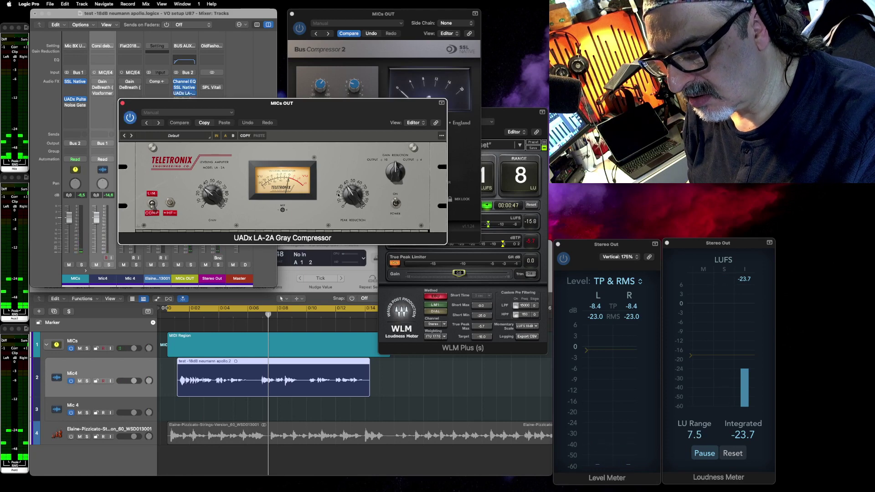
pyautogui.press('space')
pyautogui.press('space')
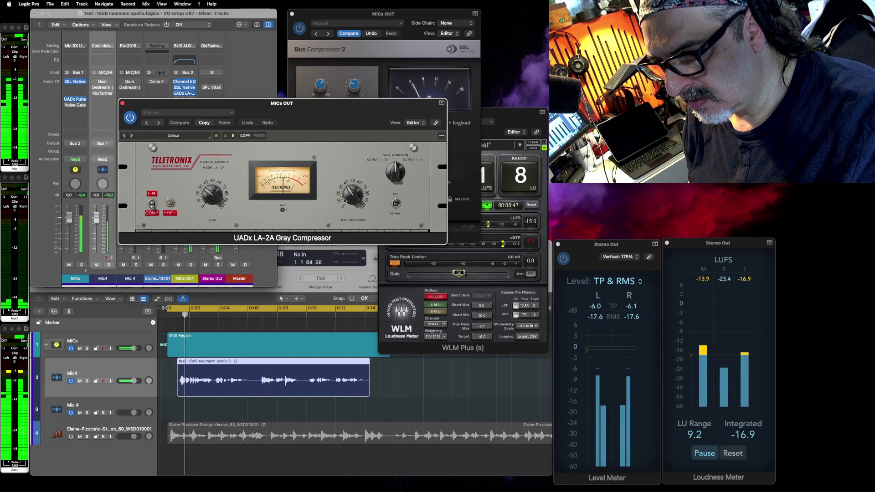
pyautogui.moveTo(212, 195); pyautogui.dragTo(212, 198)
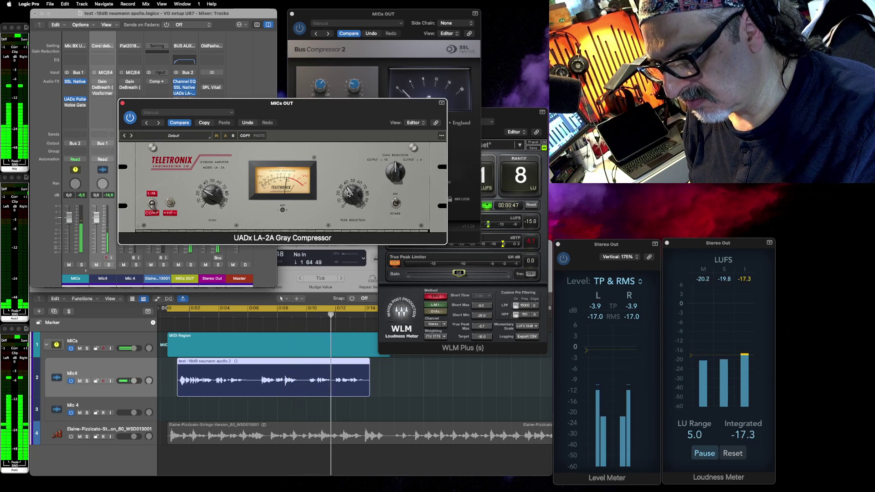
pyautogui.press('space')
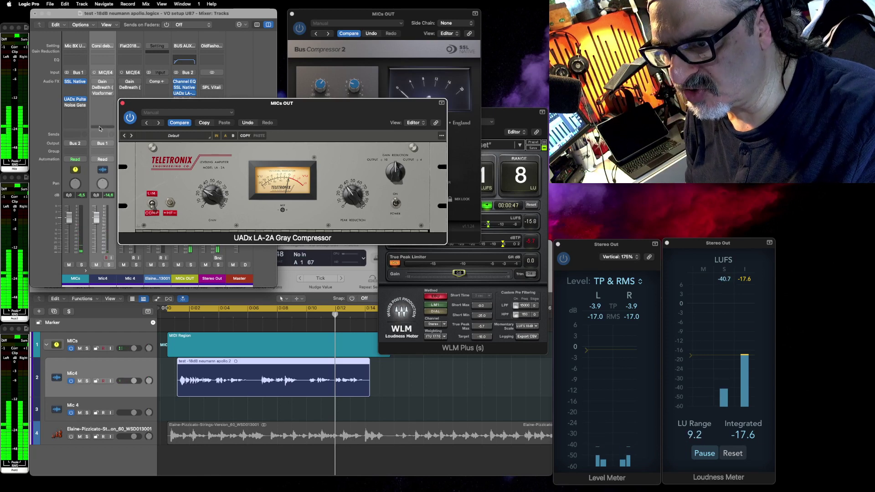
pyautogui.click(123, 103)
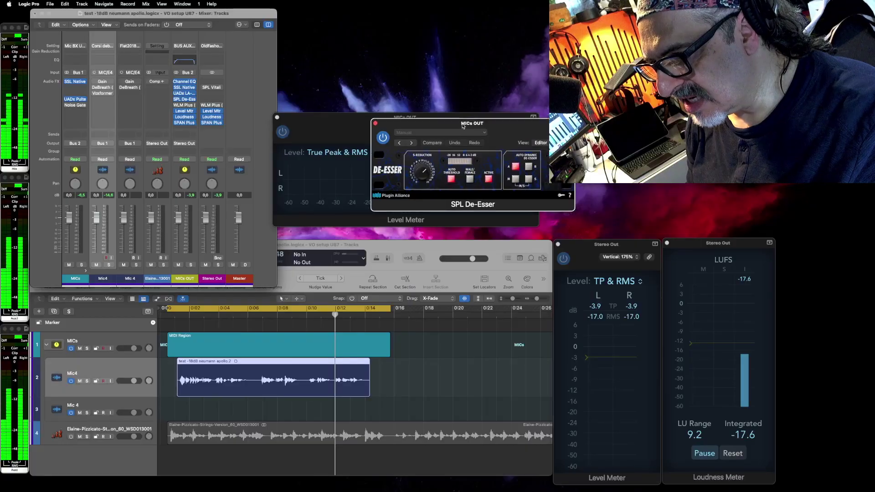
# Adjust the S-Reduction amount of the SPL De-Esser on MICs OUT while the voice plays from the start.
pyautogui.moveTo(462, 126); pyautogui.dragTo(402, 149)
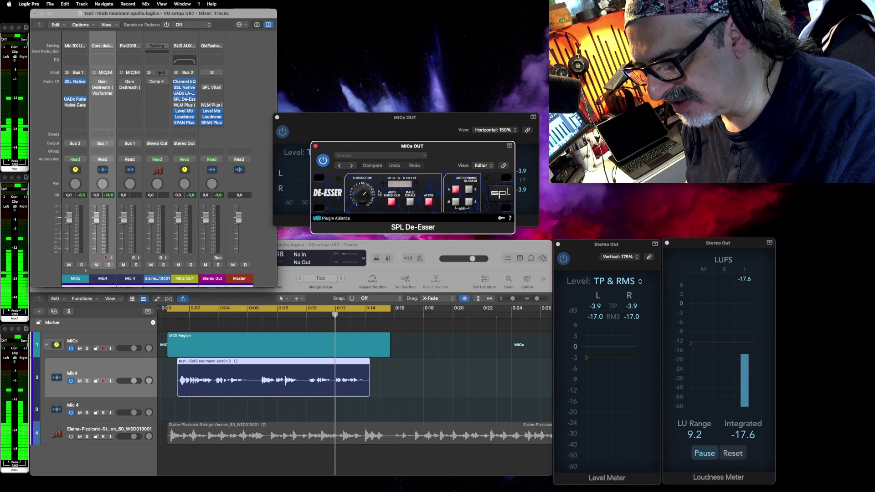
pyautogui.press('Return')
pyautogui.press('space')
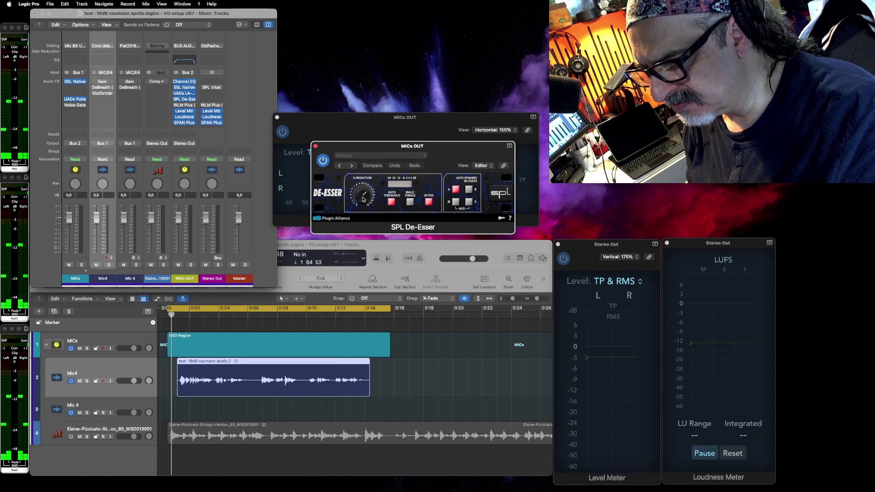
pyautogui.moveTo(362, 196); pyautogui.dragTo(360, 203)
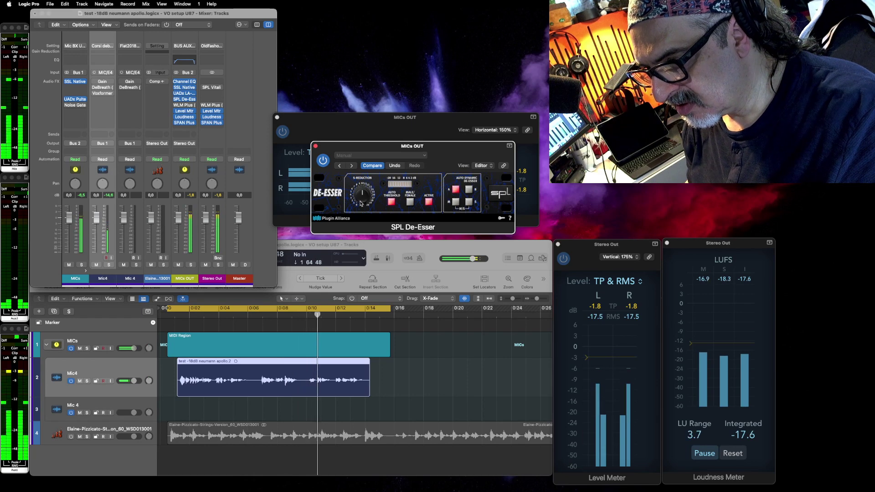
pyautogui.press('space')
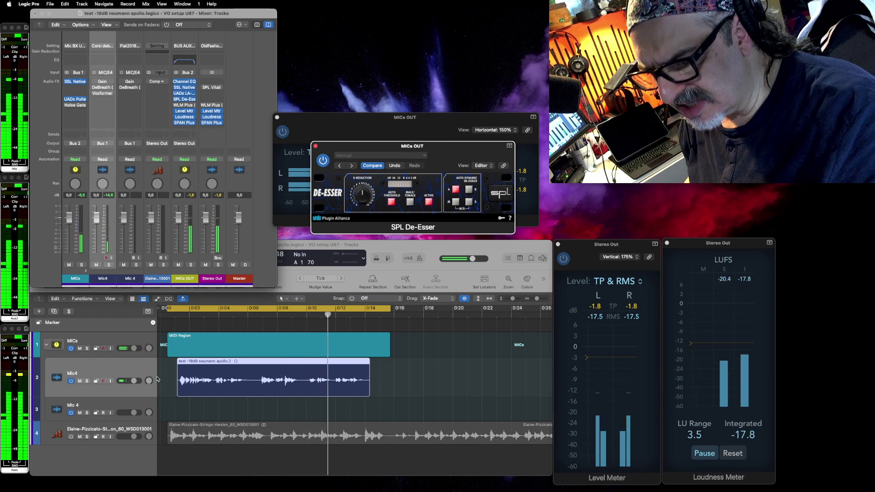
# Turn on the Elaine-Pizzicato-Strings music track and play it together with the voice from the start.
pyautogui.click(73, 439)
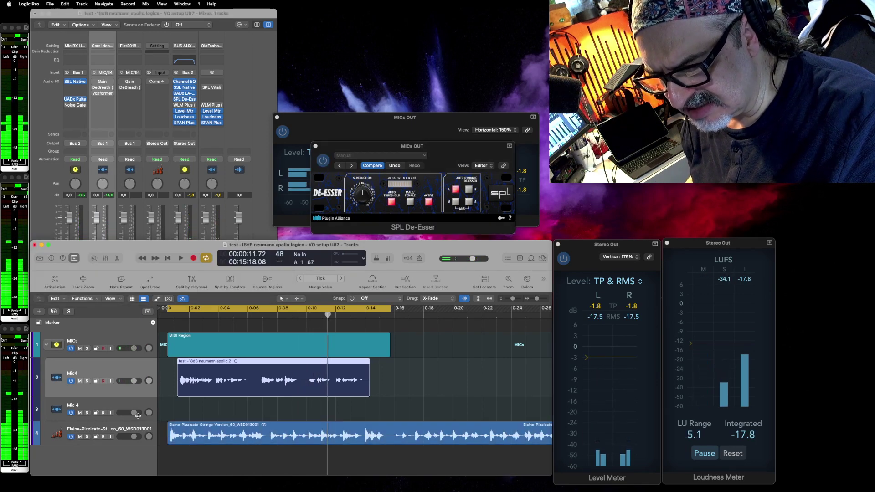
pyautogui.press('Return')
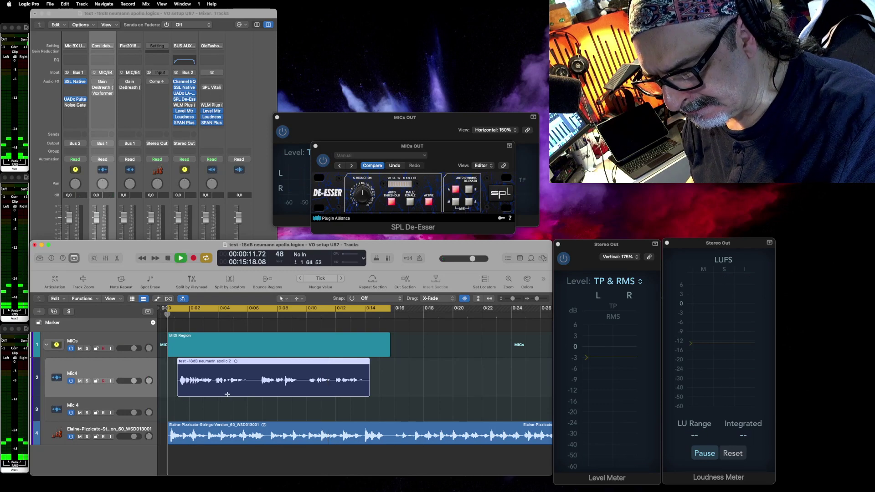
pyautogui.press('space')
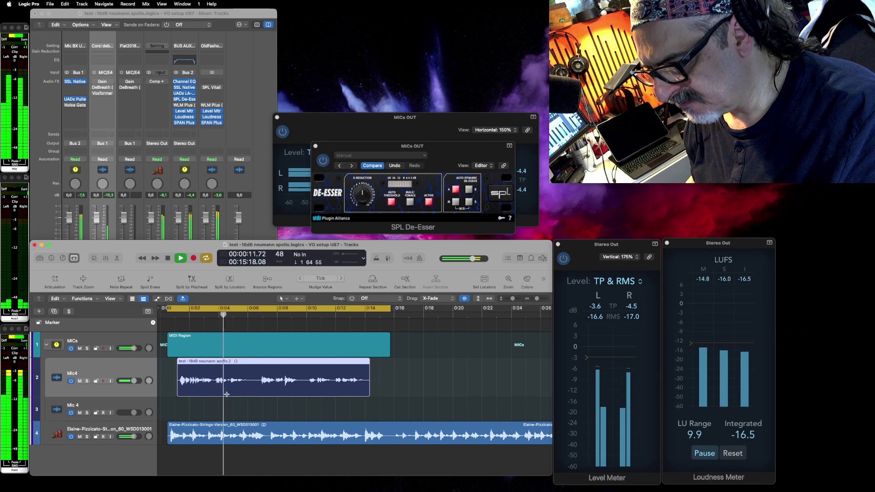
pyautogui.press('space')
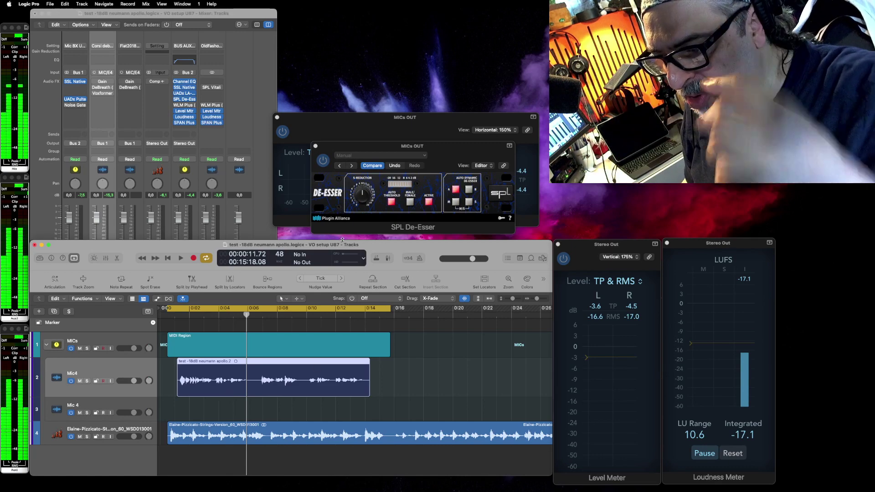
# Enable the Compressor on the strings channel, check its Bus 1 side chain during playback, and close the Compressor and De-Esser windows.
pyautogui.click(150, 83)
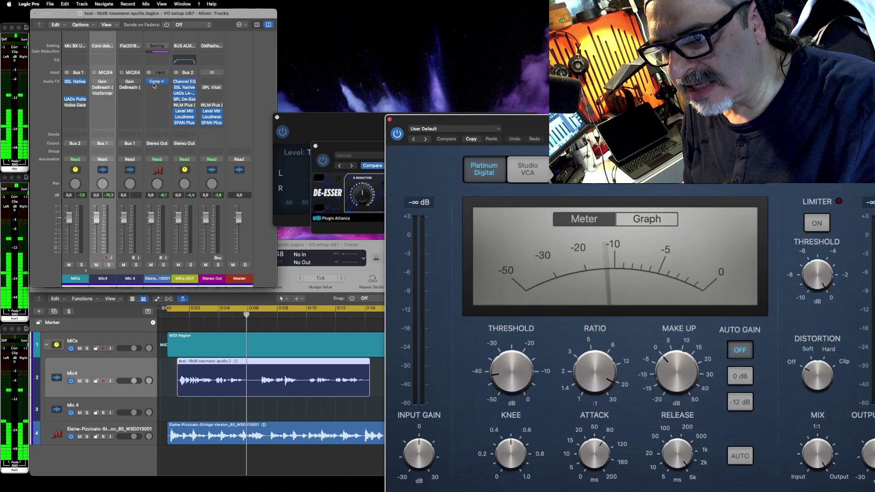
pyautogui.click(150, 82)
pyautogui.moveTo(710, 127); pyautogui.dragTo(345, 36)
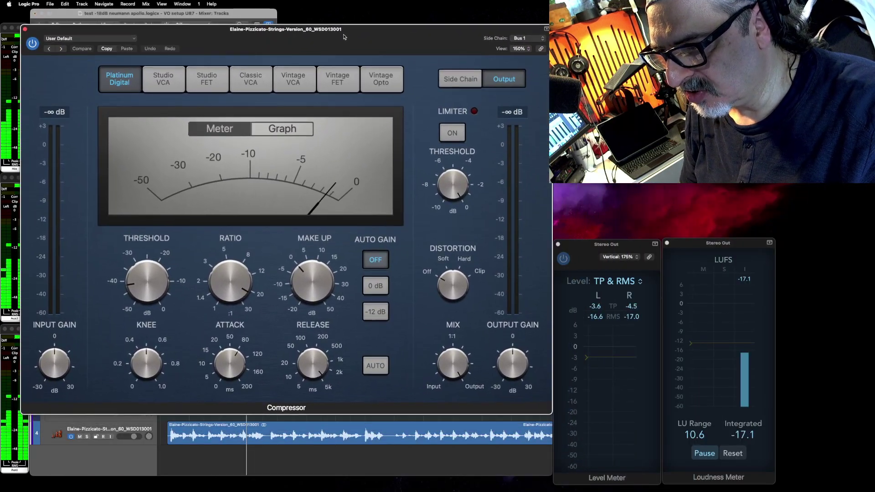
pyautogui.click(524, 38)
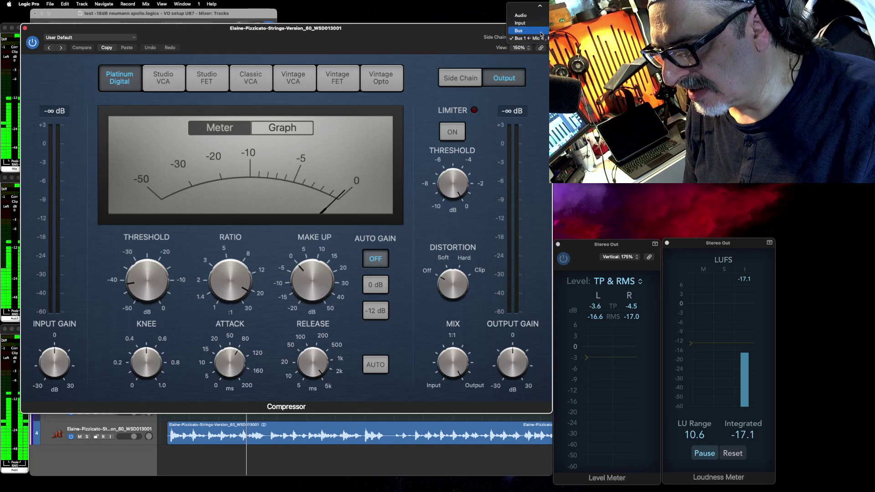
pyautogui.click(474, 45)
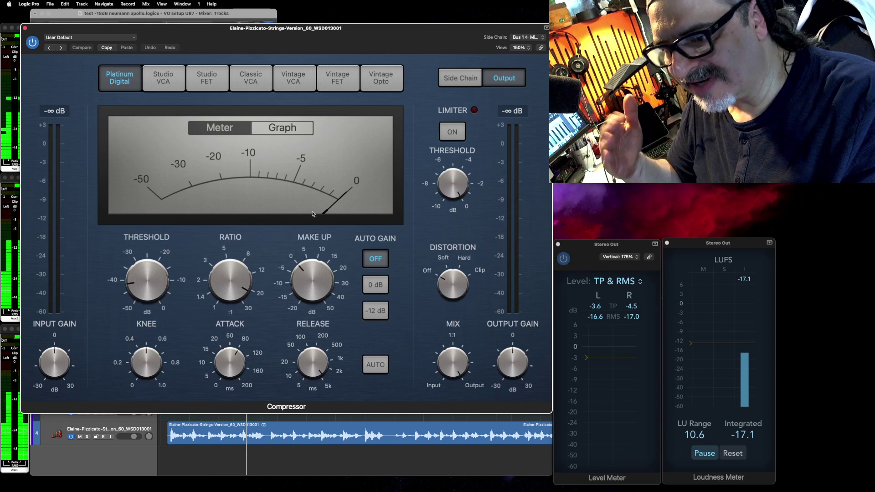
pyautogui.press('space')
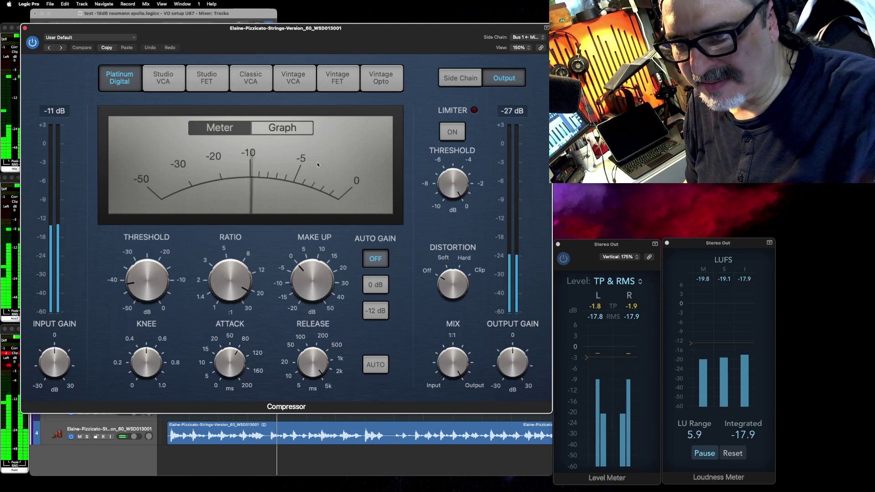
pyautogui.click(25, 29)
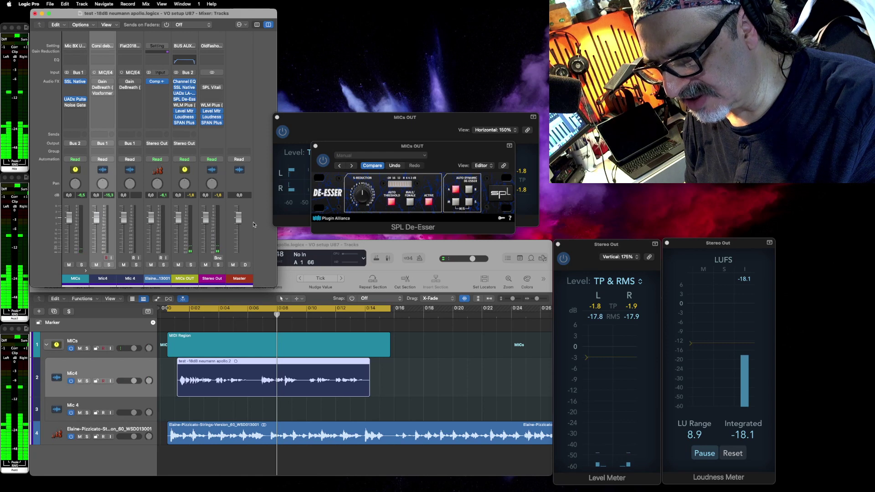
pyautogui.click(315, 146)
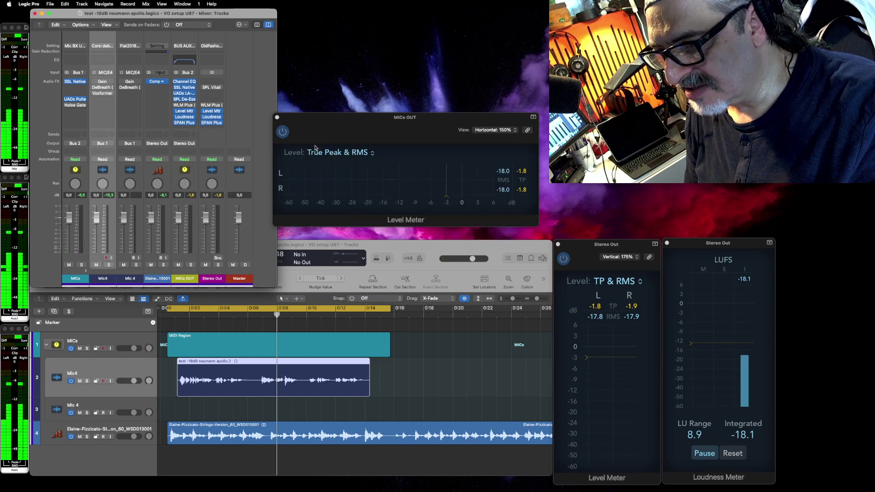
# Reset the true peak reading of the MICs OUT Level Meter and turn off the strings music track.
pyautogui.click(524, 192)
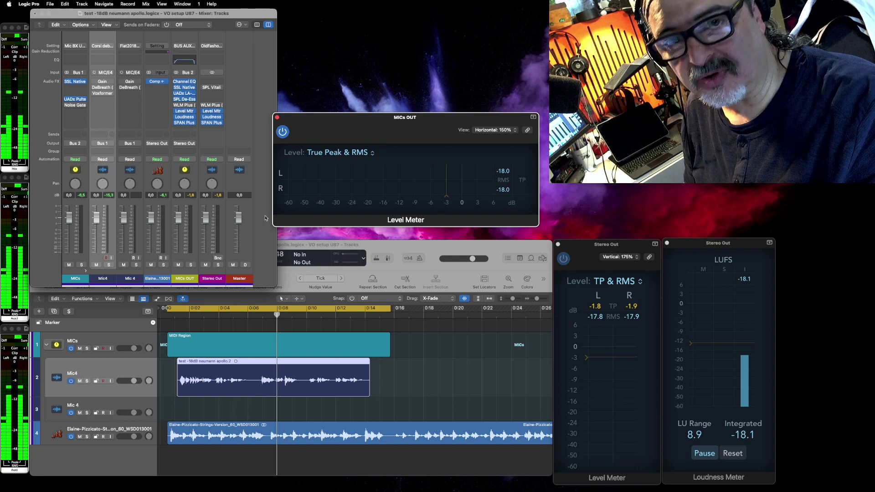
pyautogui.click(440, 247)
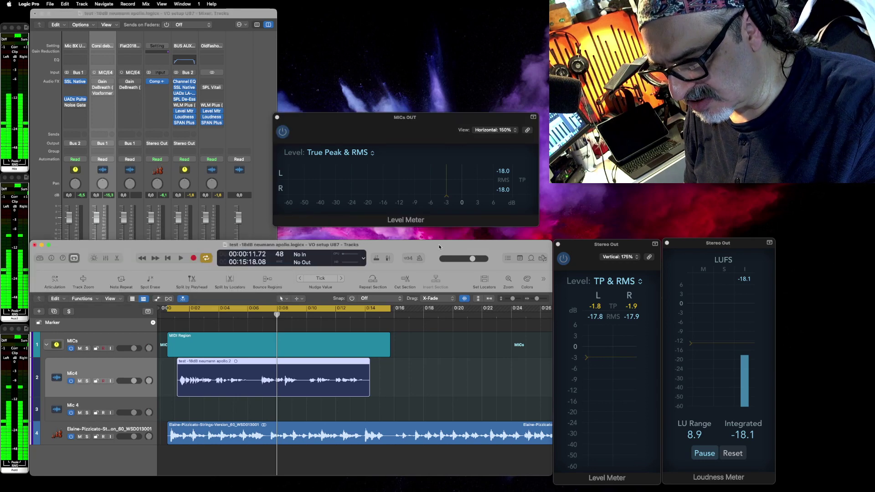
pyautogui.click(71, 437)
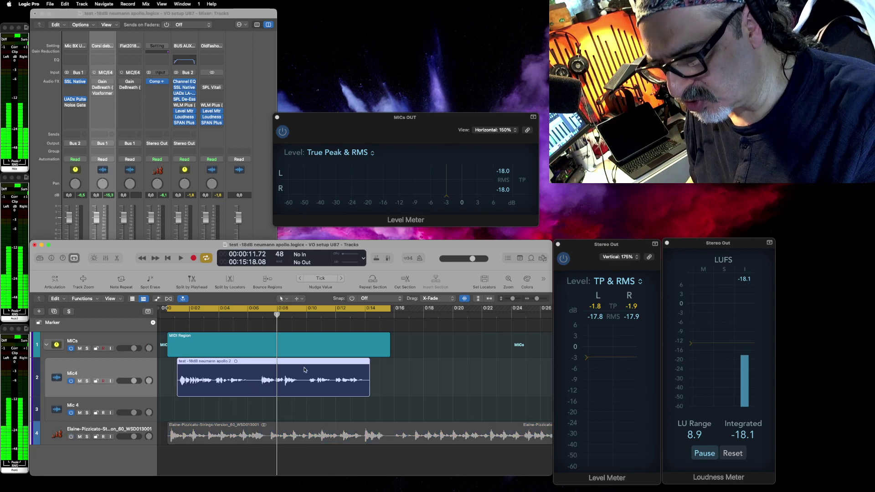
# Bounce the processed voice offline as PCM with normalizing off, to test -18dB neumann apollo .wav.
pyautogui.press('super+b')
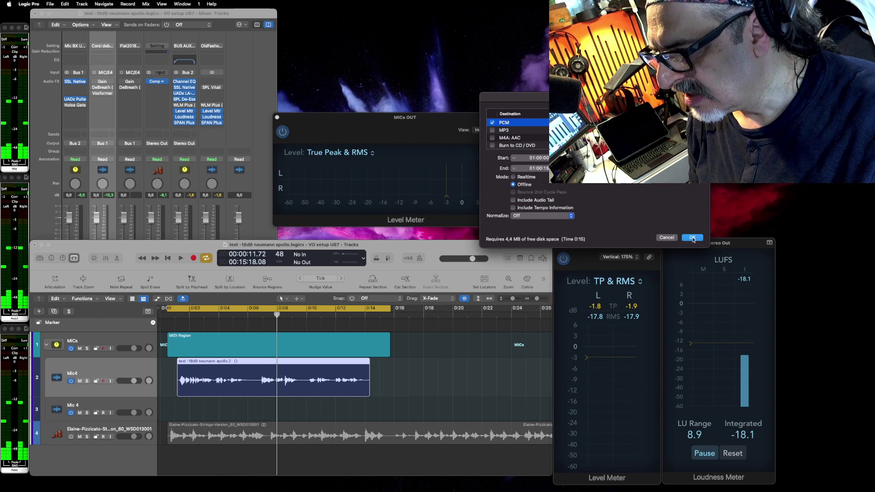
pyautogui.press('Return')
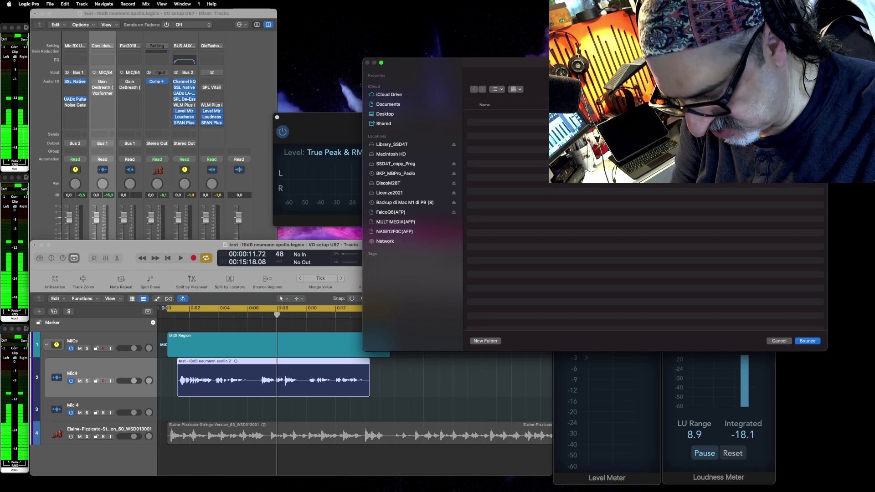
pyautogui.press('Return')
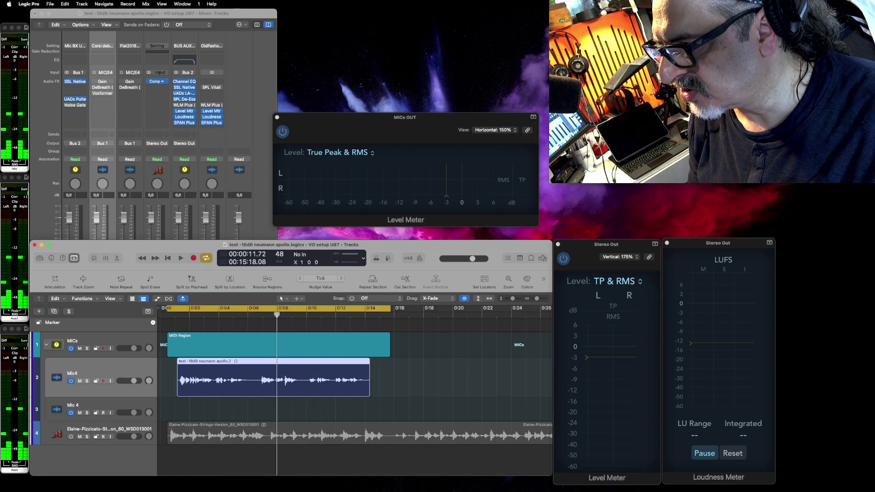
# Examine the bounced voice waveform in TwistedWave, play it from about 6.6 s, and close the file.
pyautogui.click(143, 108)
pyautogui.scroll(5, 159, 109)
pyautogui.scroll(-5, 178, 109)
pyautogui.click(240, 108)
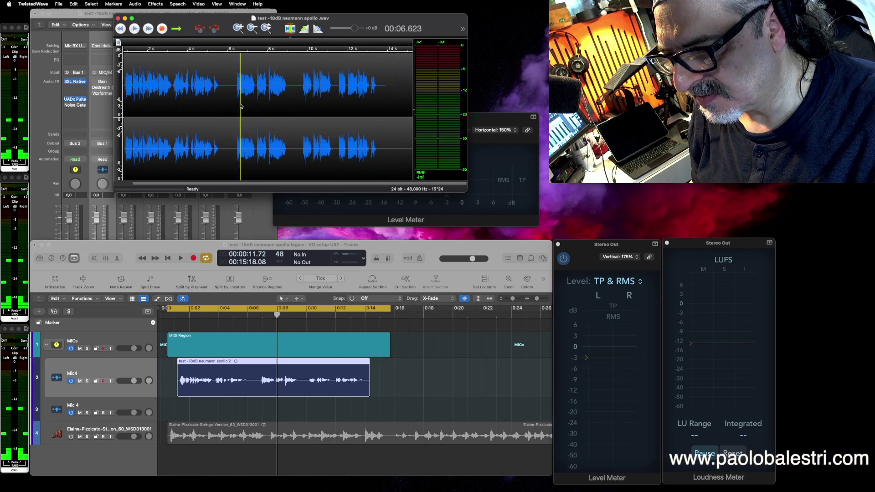
pyautogui.press('space')
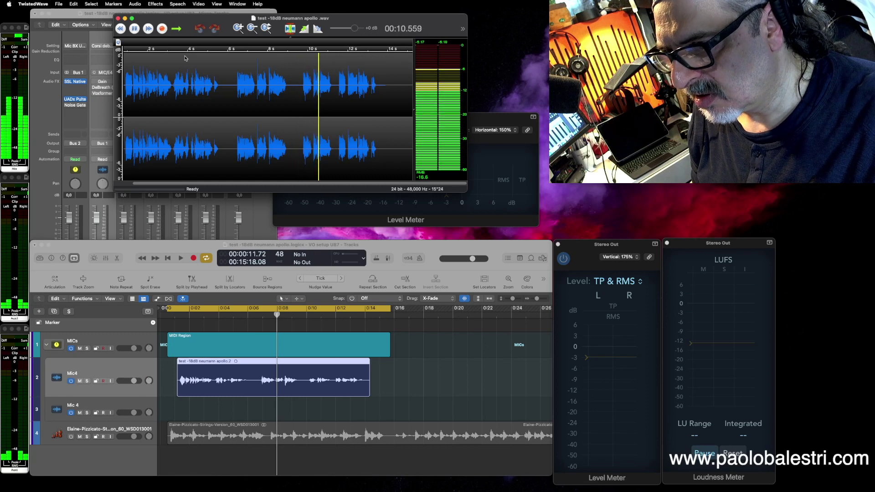
pyautogui.press('super+w')
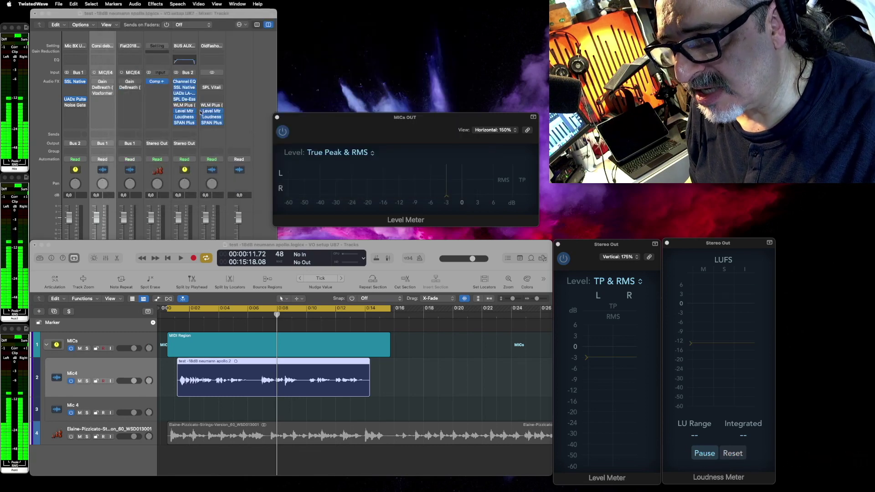
# Enable WLM Plus on MICs OUT in Logic Pro and play the voice from the start through its true peak limiter.
pyautogui.click(186, 105)
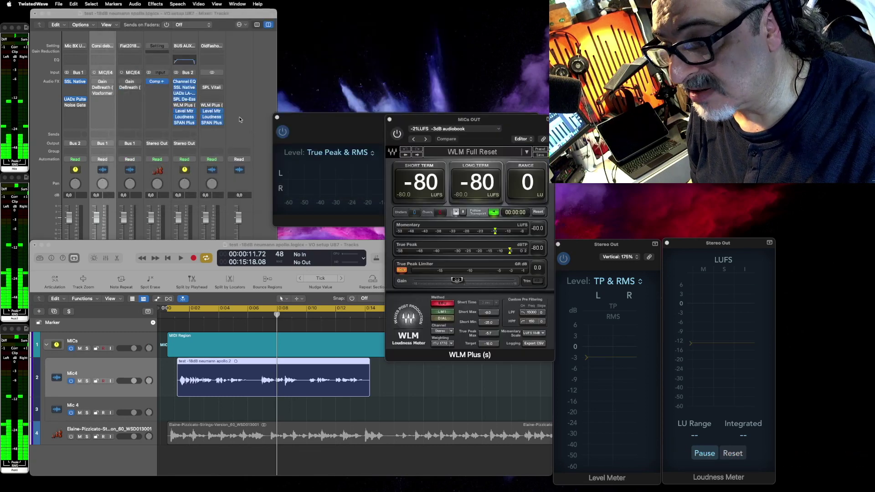
pyautogui.click(404, 138)
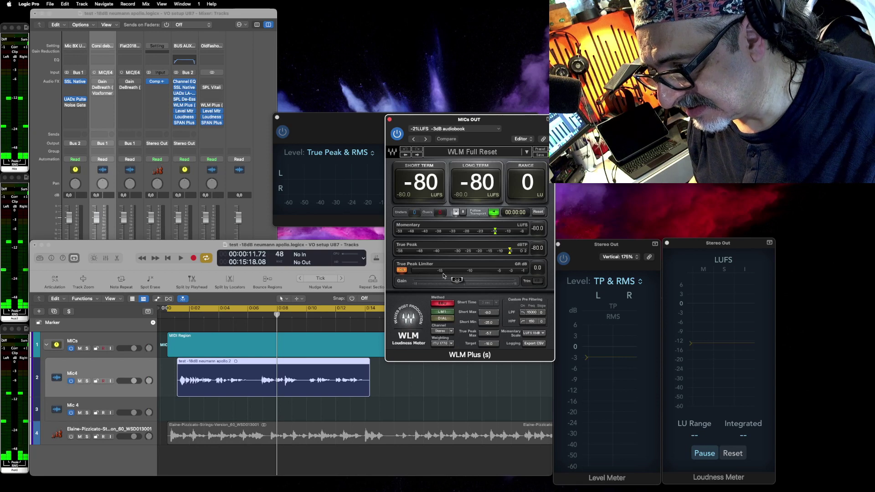
pyautogui.press('Return')
pyautogui.press('space')
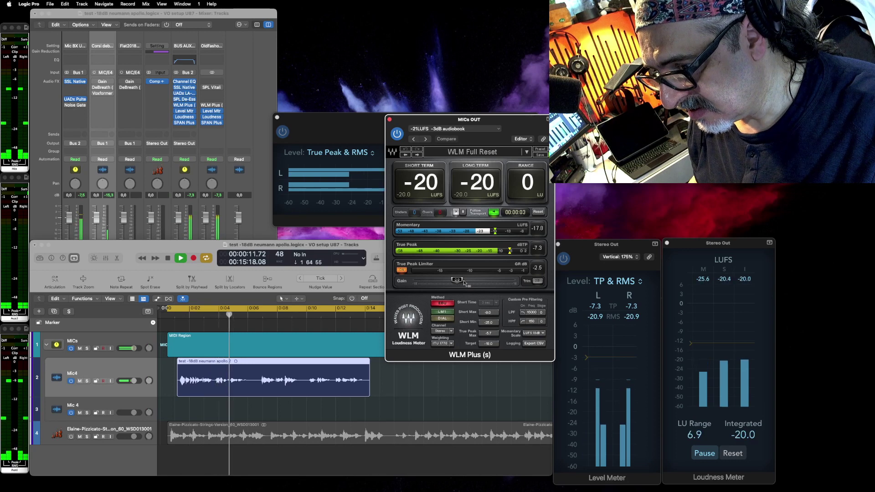
pyautogui.press('space')
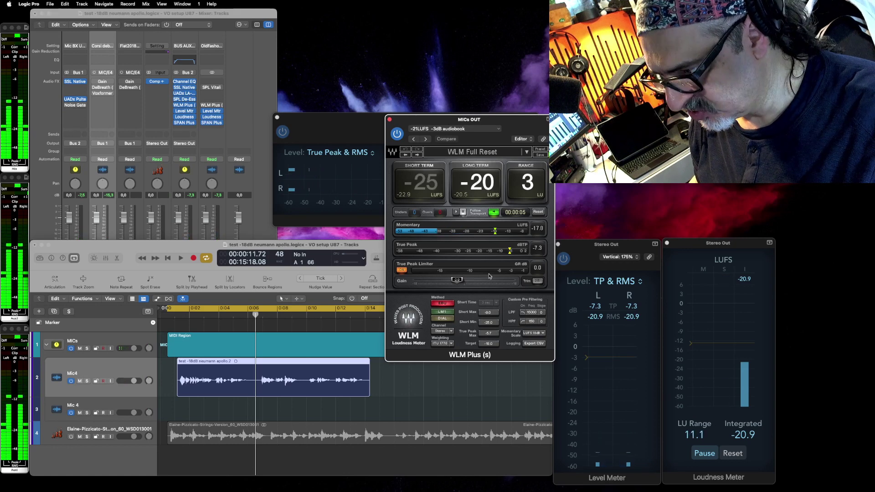
# Raise the WLM Plus gain slightly while the voice plays from the start, and stop playback.
pyautogui.press('space')
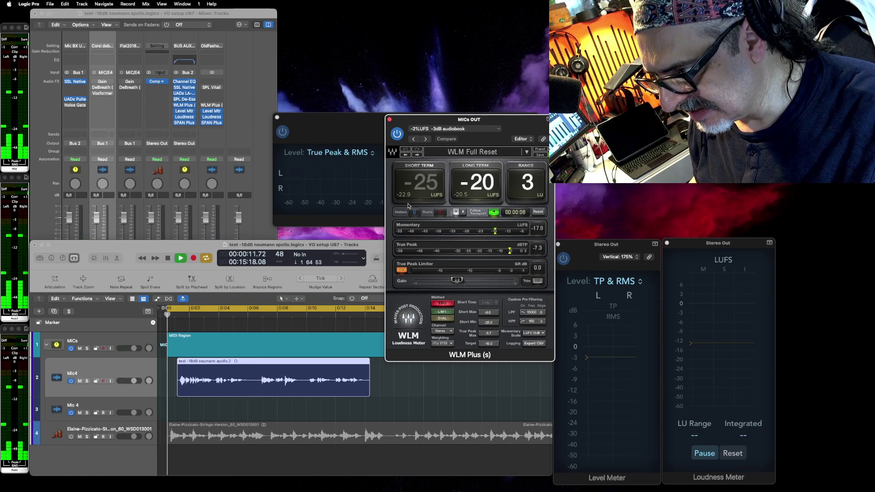
pyautogui.moveTo(457, 280); pyautogui.dragTo(486, 282)
pyautogui.keyDown('alt'); pyautogui.click(467, 283); pyautogui.keyUp('alt')
pyautogui.press('space')
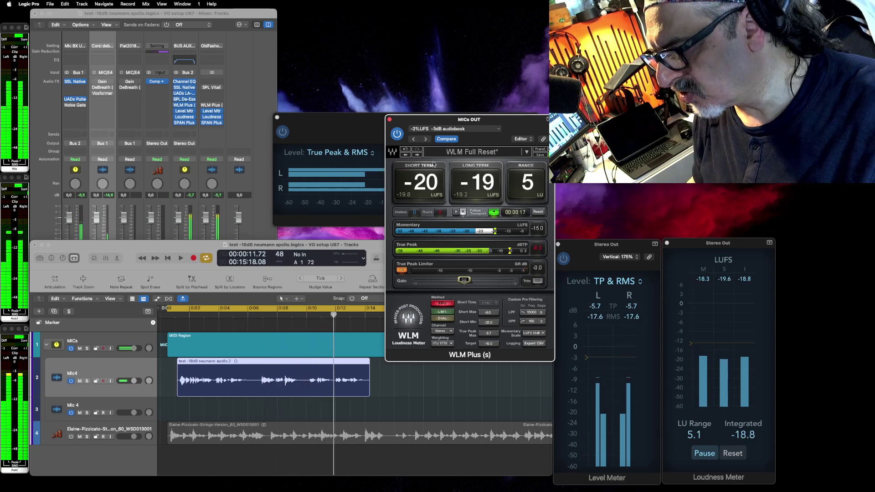
# Bounce the limited voice offline as PCM to test -18dB neumann apollo 2.wav.
pyautogui.press('super+b')
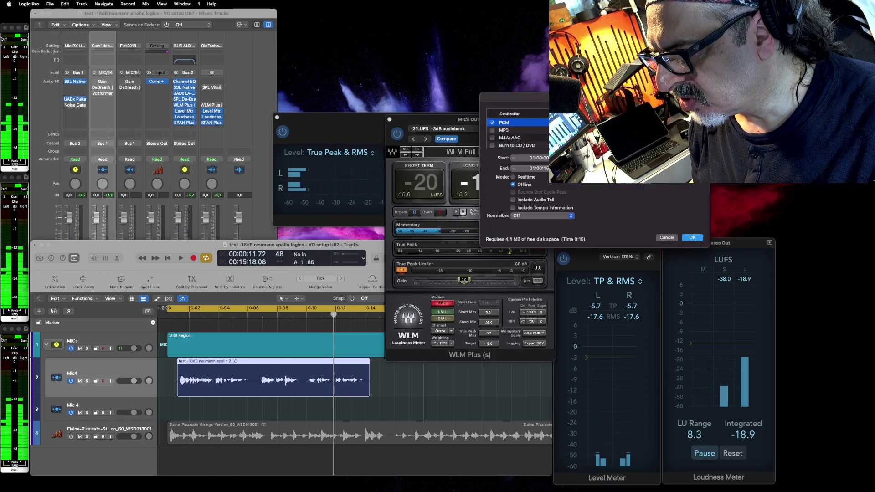
pyautogui.click(692, 237)
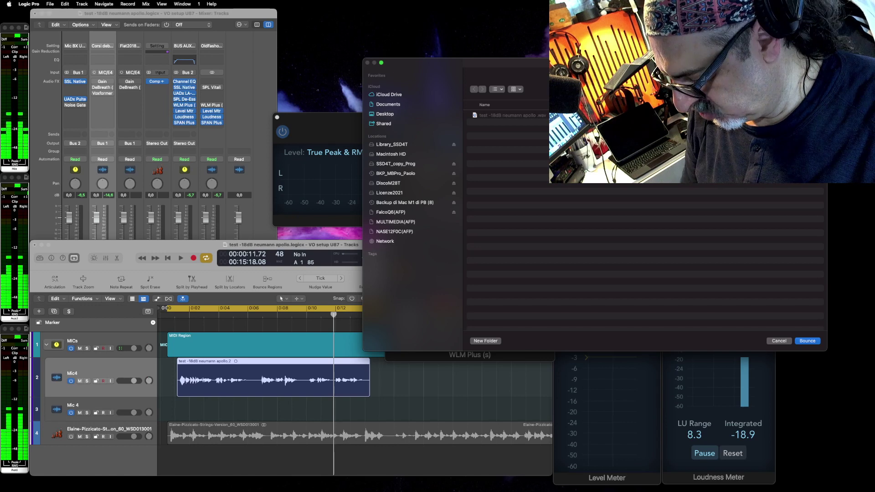
pyautogui.press('Return')
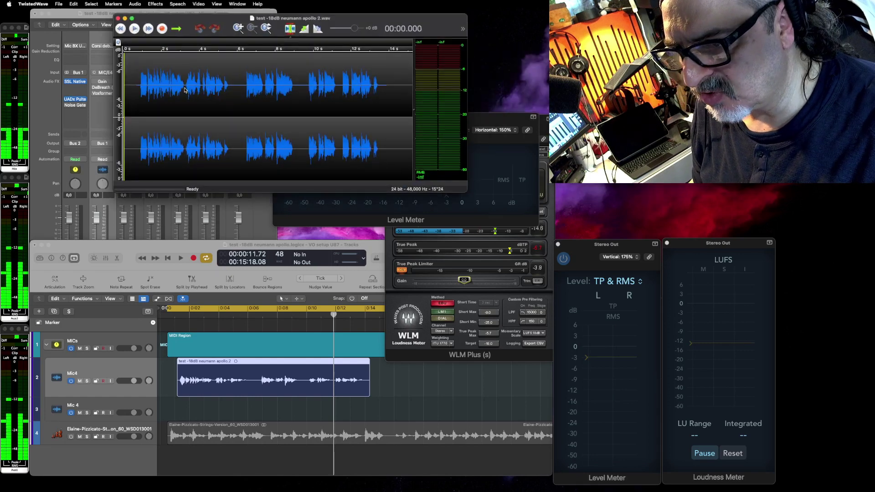
# Place the second bounce's window below the first one, and play each bounce around 6 to 8 s to compare their levels.
pyautogui.moveTo(348, 16); pyautogui.dragTo(324, 168)
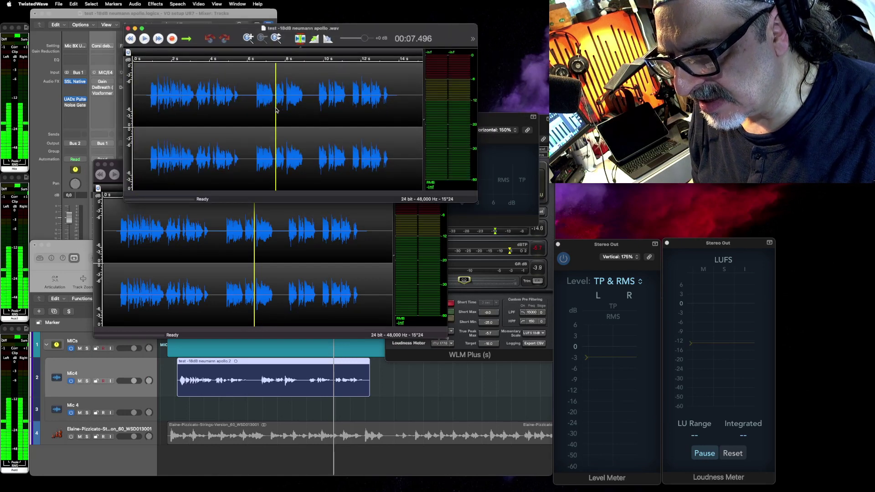
pyautogui.scroll(10, 276, 110)
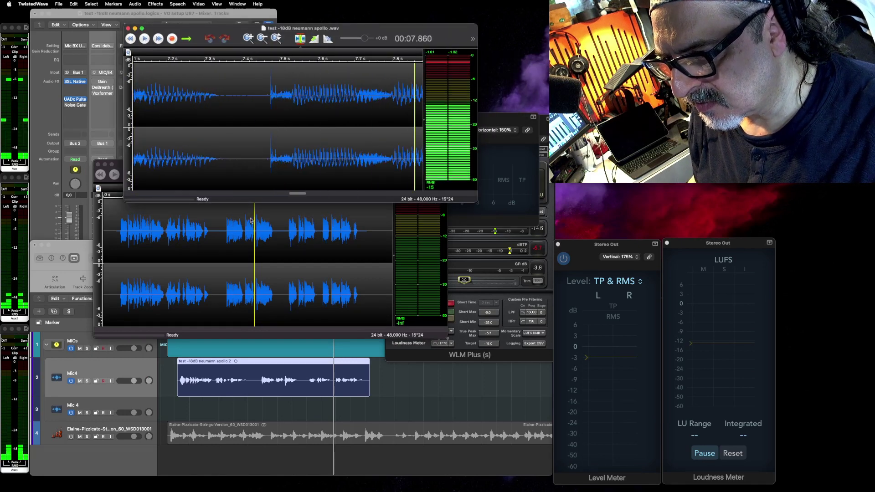
pyautogui.click(252, 250)
pyautogui.click(223, 252)
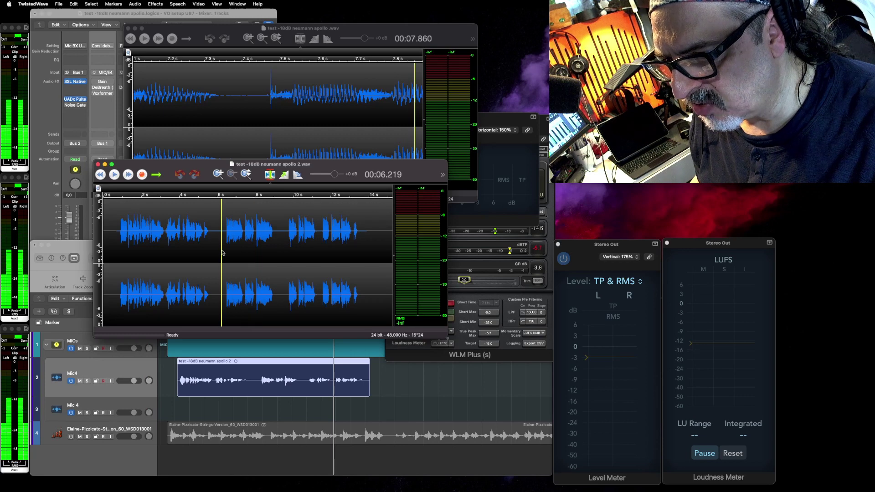
pyautogui.press('space')
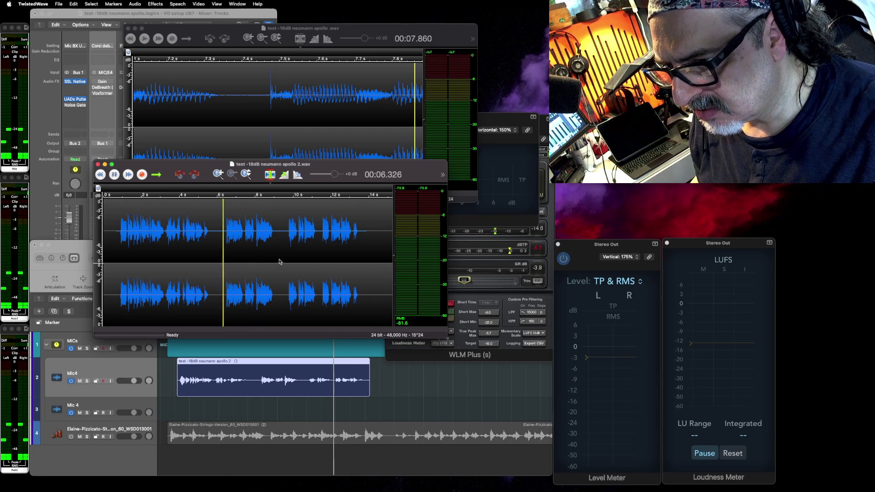
pyautogui.press('space')
# Play the second phrase of test -18dB neumann apollo 2.wav up to about 7.8 s to check its peak level.
pyautogui.click(247, 248)
pyautogui.scroll(5, 247, 249)
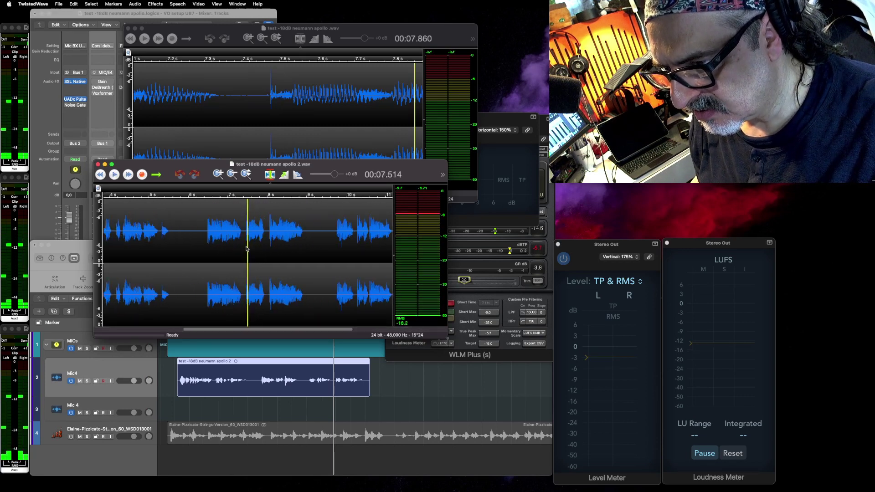
pyautogui.click(211, 249)
pyautogui.press('space')
pyautogui.press('space')
pyautogui.scroll(-6, 221, 249)
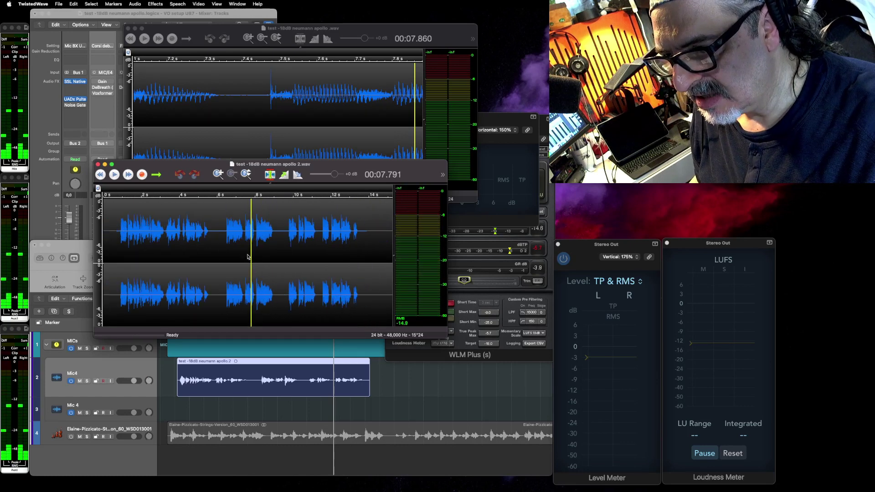
# Play test -18dB neumann apollo 2.wav from just before the first phrase to about 3.2 s to check its RMS level.
pyautogui.press('super+a')
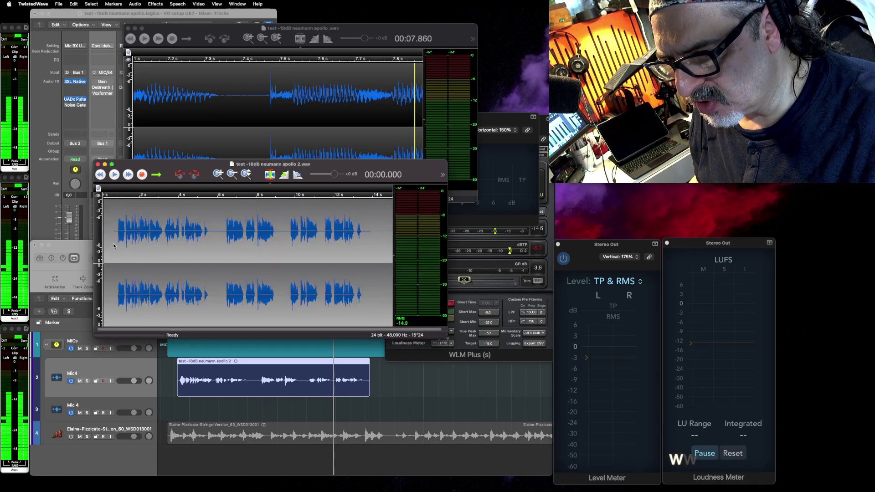
pyautogui.click(114, 246)
pyautogui.press('space')
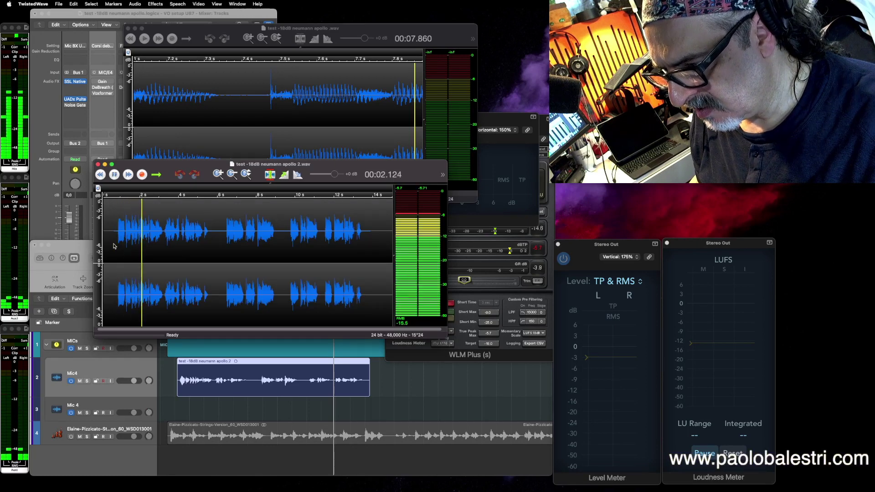
pyautogui.press('space')
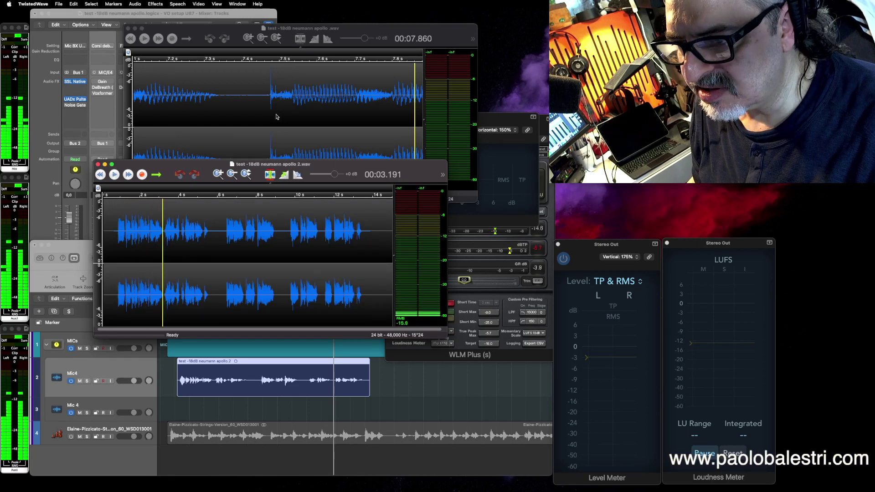
# Play the unlimited bounce, test -18dB neumann apollo .wav, from the start of the voice to about 3.7 s for comparison.
pyautogui.click(276, 117)
pyautogui.scroll(-5, 172, 140)
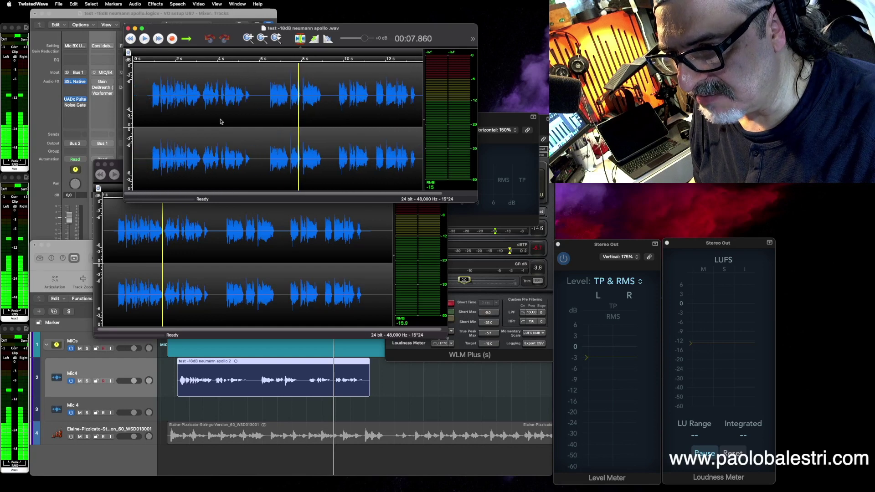
pyautogui.click(151, 113)
pyautogui.press('space')
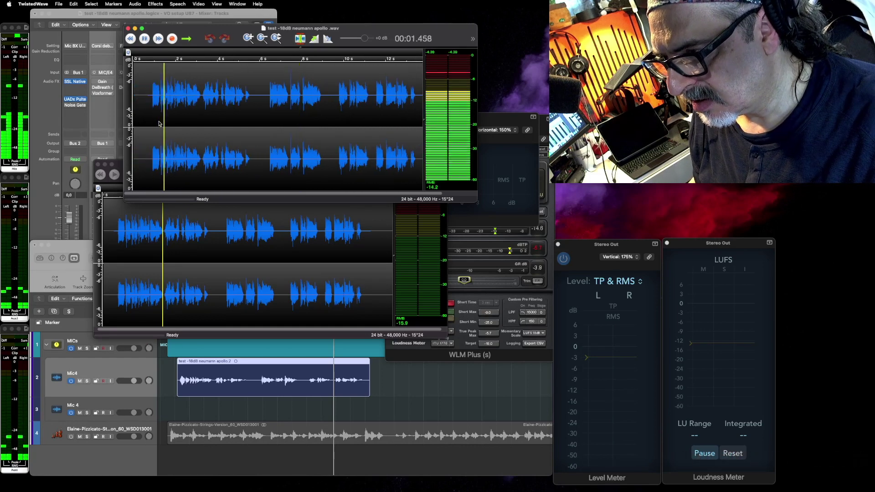
pyautogui.press('space')
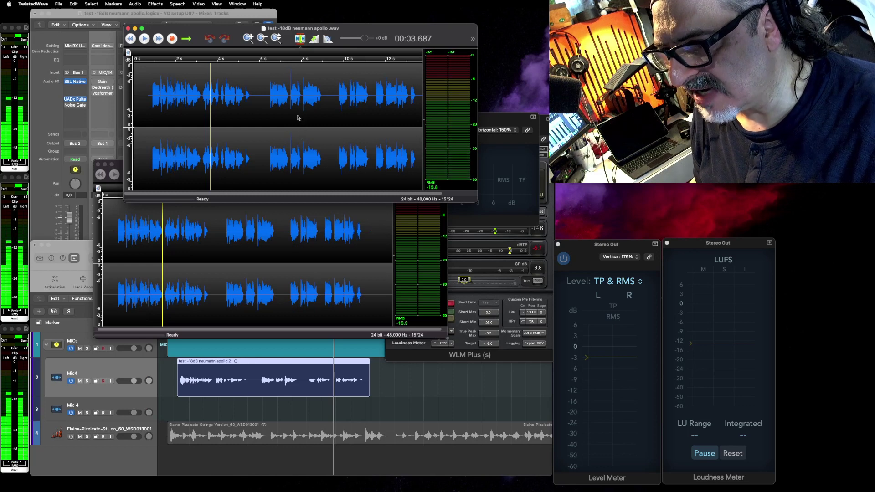
# Select the short transient near 7.48 s in the unlimited bounce and play it to check its peak.
pyautogui.click(289, 116)
pyautogui.press('super+equal')
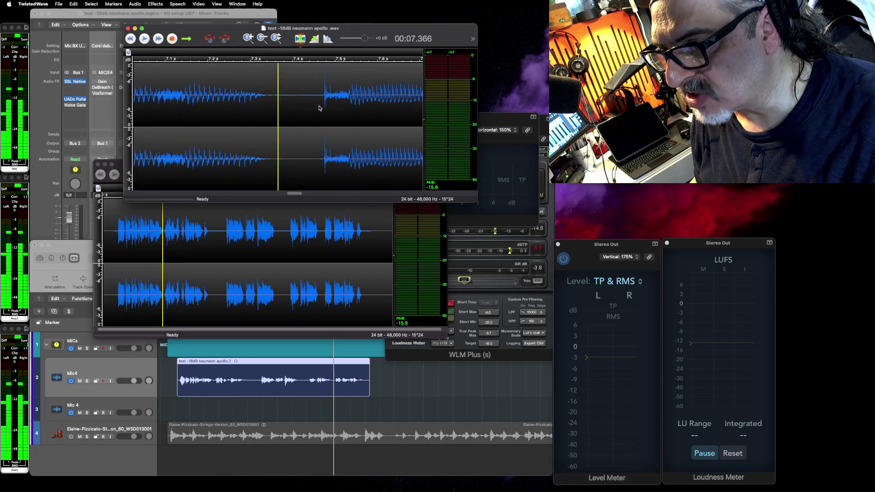
pyautogui.moveTo(321, 107); pyautogui.dragTo(332, 106)
pyautogui.press('space')
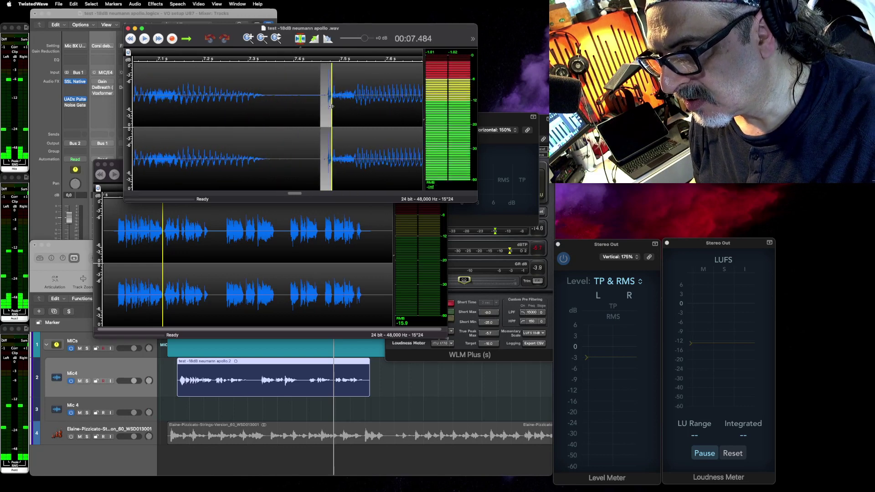
# Normalize the whole unlimited bounce to a peak value of 0 dB.
pyautogui.click(298, 236)
pyautogui.click(339, 129)
pyautogui.press('super+0')
pyautogui.click(337, 101)
pyautogui.click(304, 38)
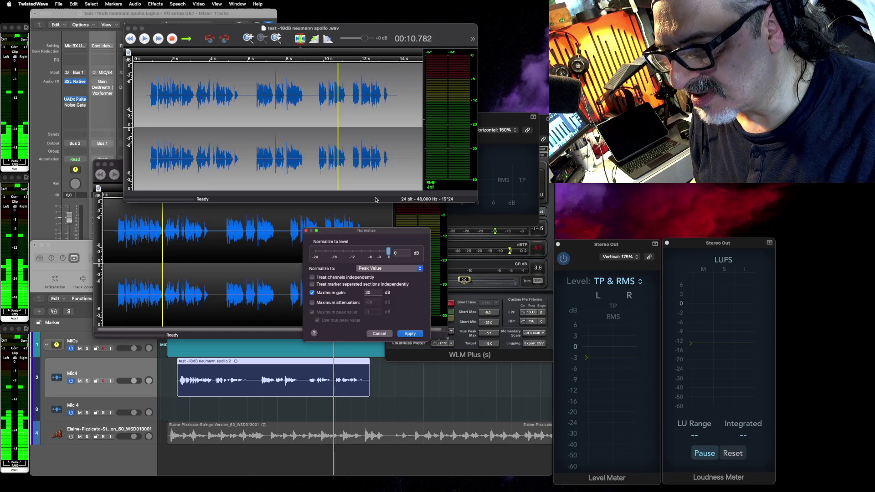
pyautogui.click(415, 333)
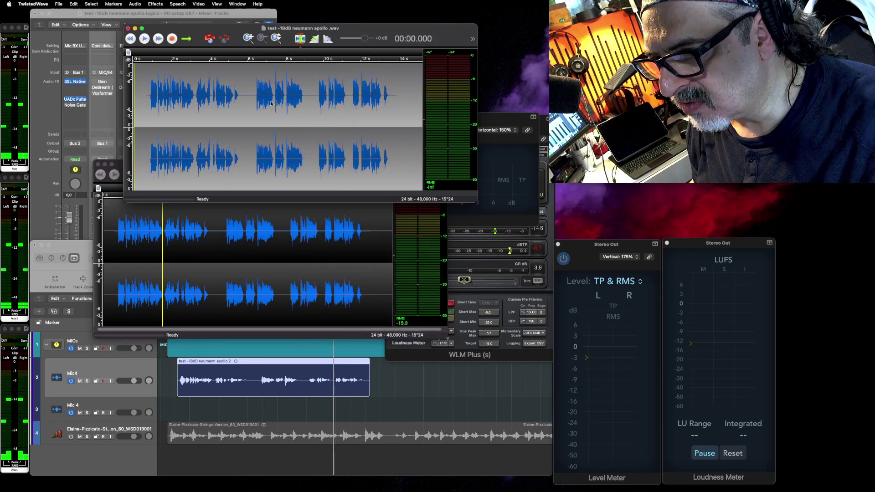
# Normalize the whole limited bounce, test -18dB neumann apollo 2.wav, to a peak value of 0 dB.
pyautogui.click(228, 248)
pyautogui.click(270, 175)
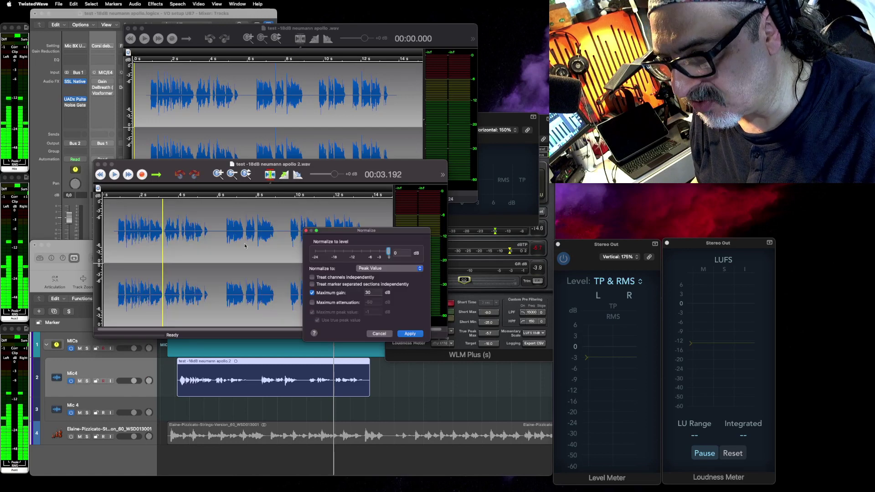
pyautogui.click(410, 334)
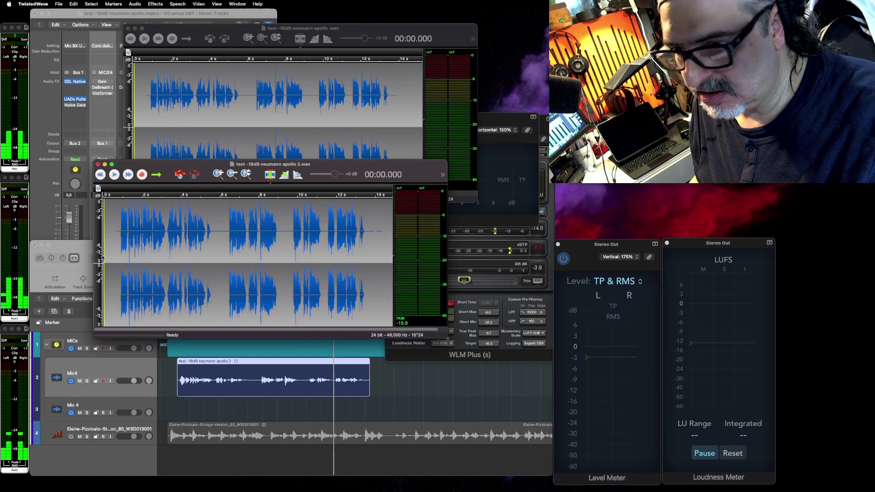
# Play the normalized limited bounce from the start of the voice to about 4.2 s, and undo its normalization.
pyautogui.click(119, 248)
pyautogui.press('space')
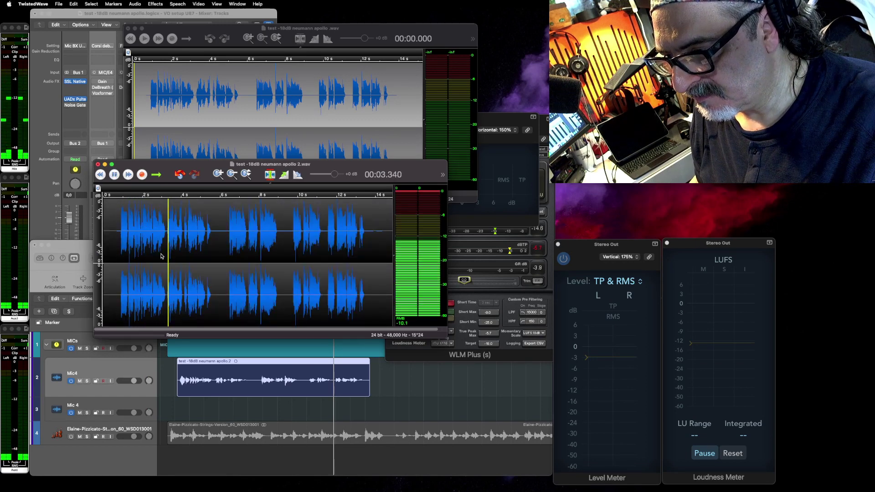
pyautogui.press('space')
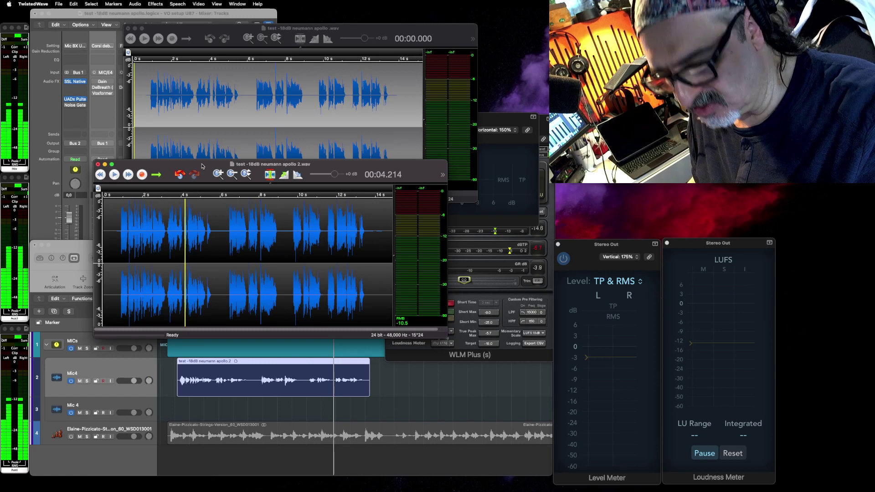
pyautogui.press('super+z')
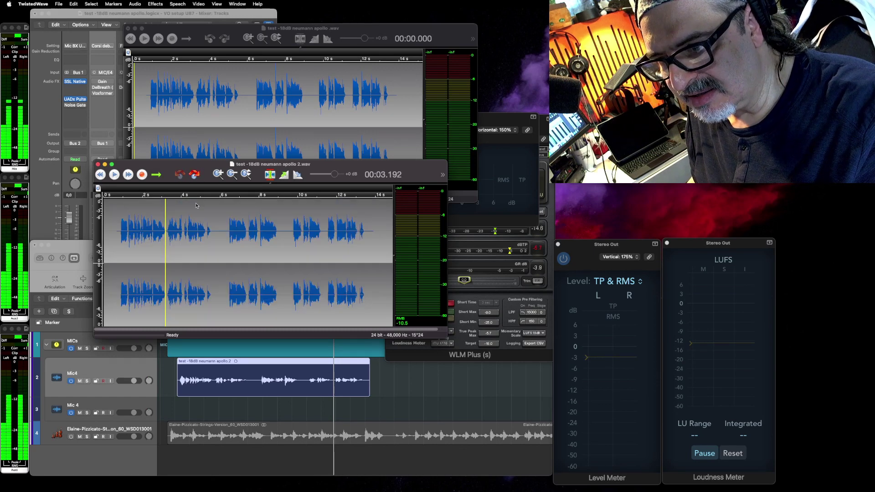